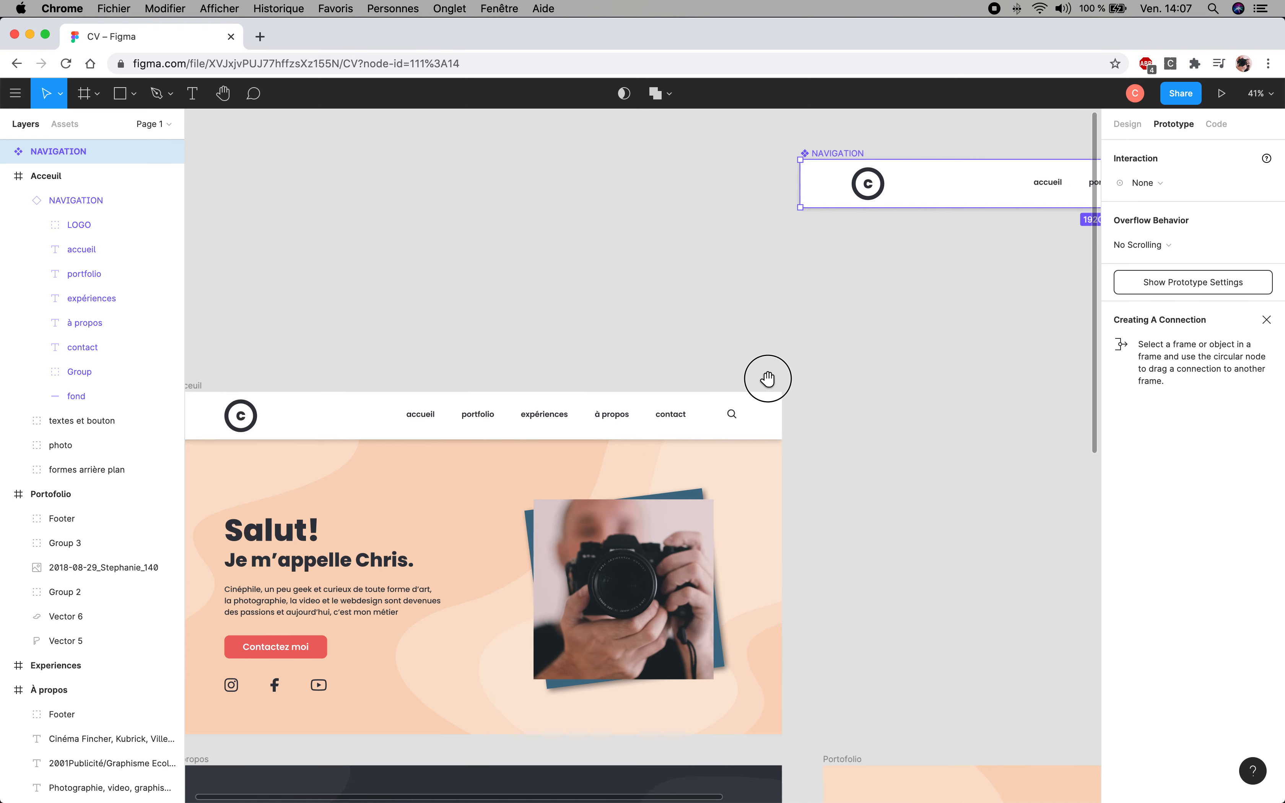
Inspect the navigation bar instance on the Acceuil frame alongside its main component
left_click(856, 270)
left_click_drag(855, 272, 849, 295)
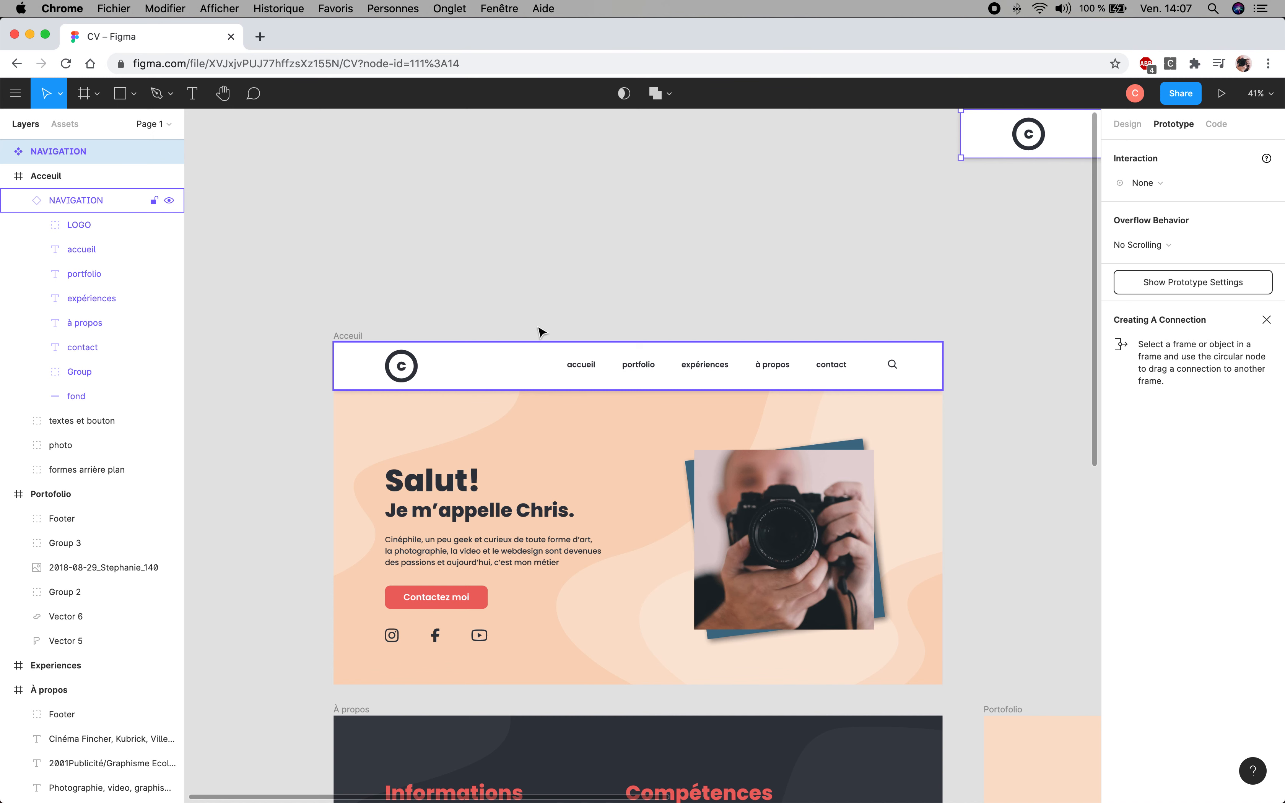
left_click(590, 286)
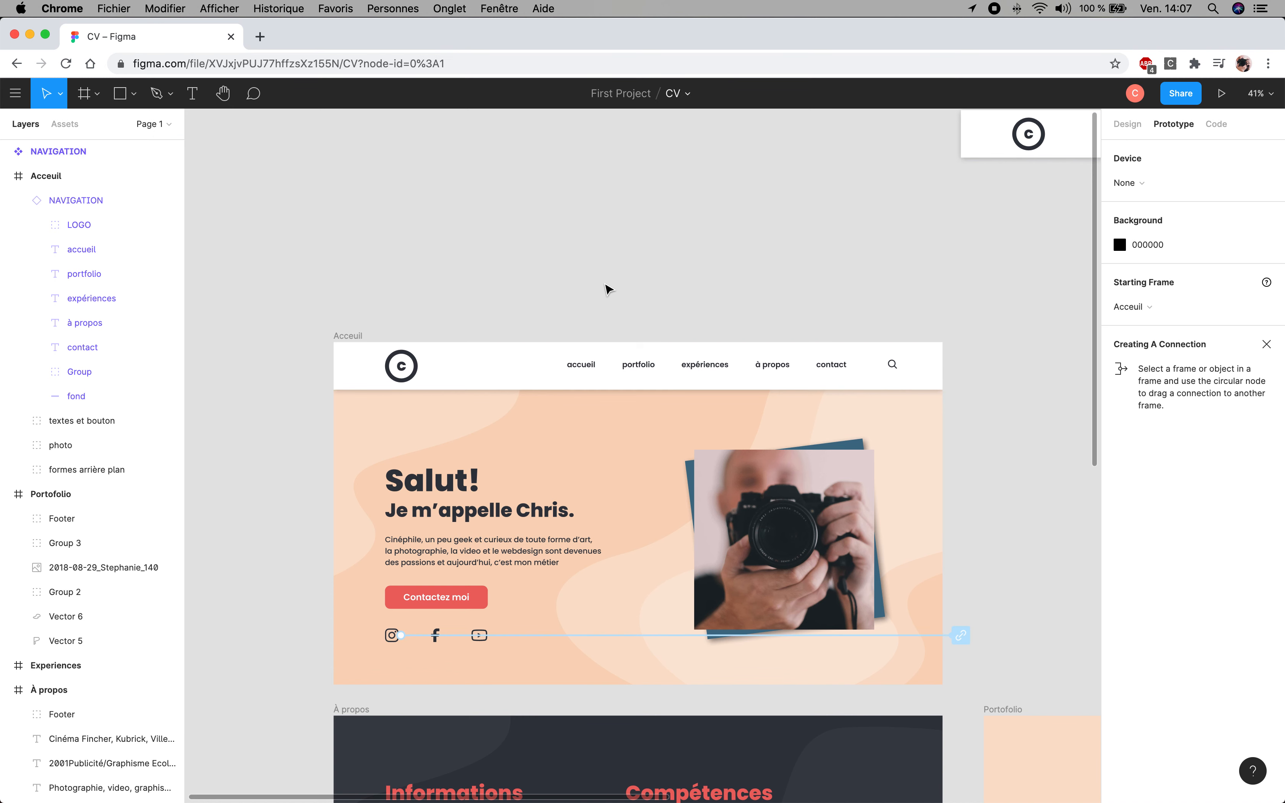
left_click(507, 374)
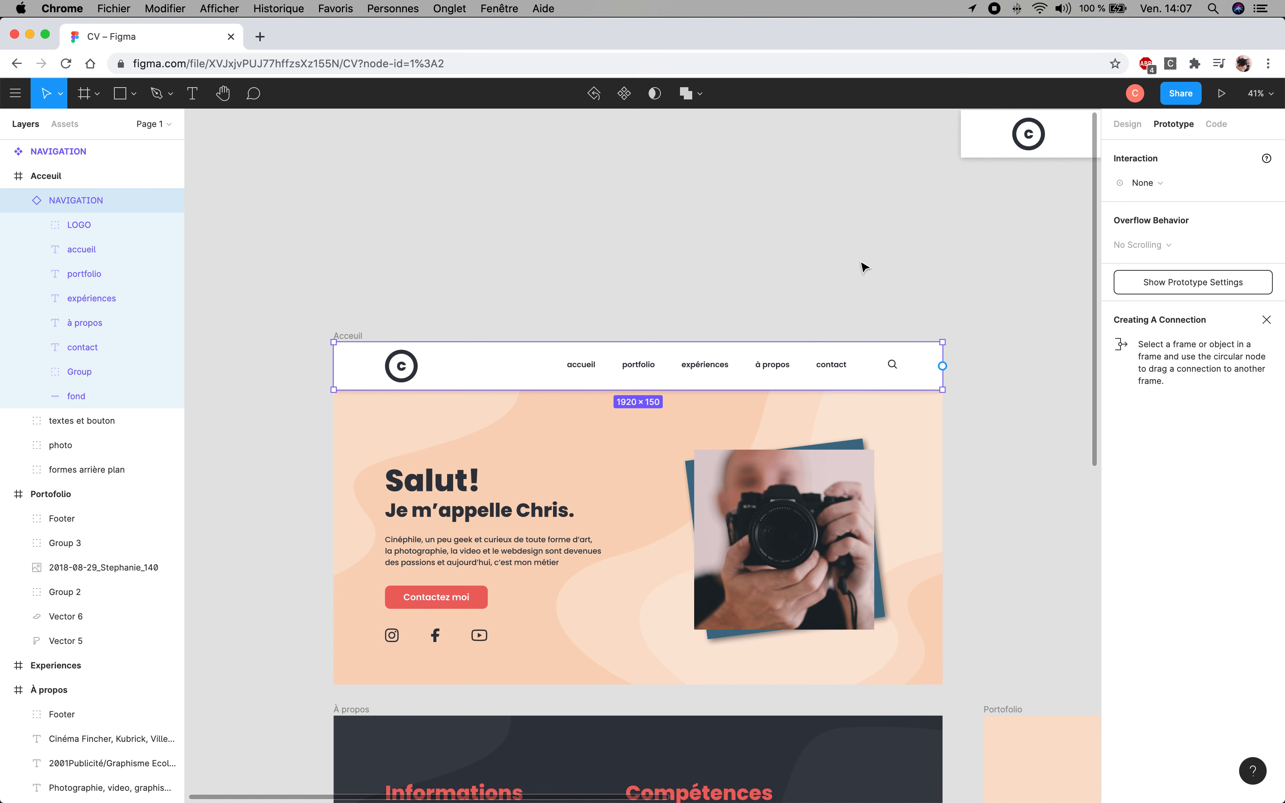
left_click_drag(849, 272, 834, 220)
scroll(846, 299, "down", 3)
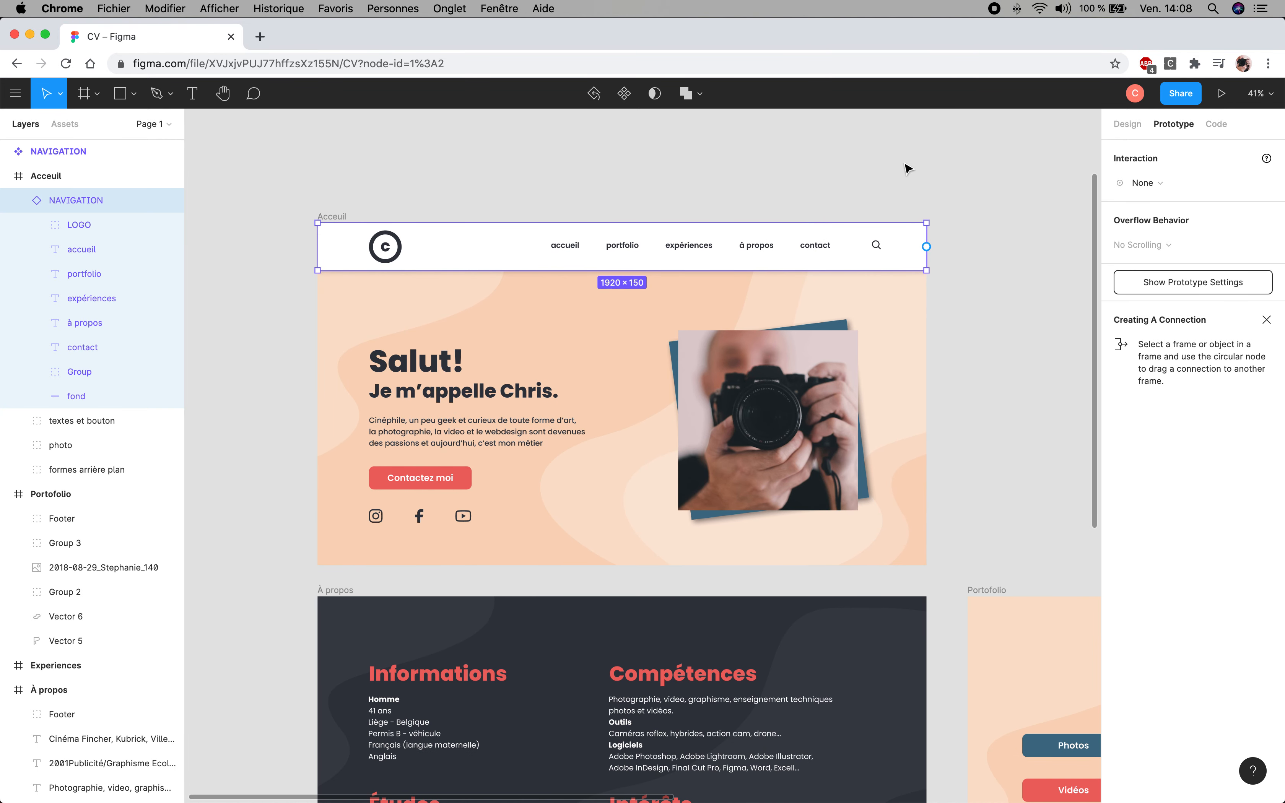
left_click(997, 321)
left_click(1000, 334)
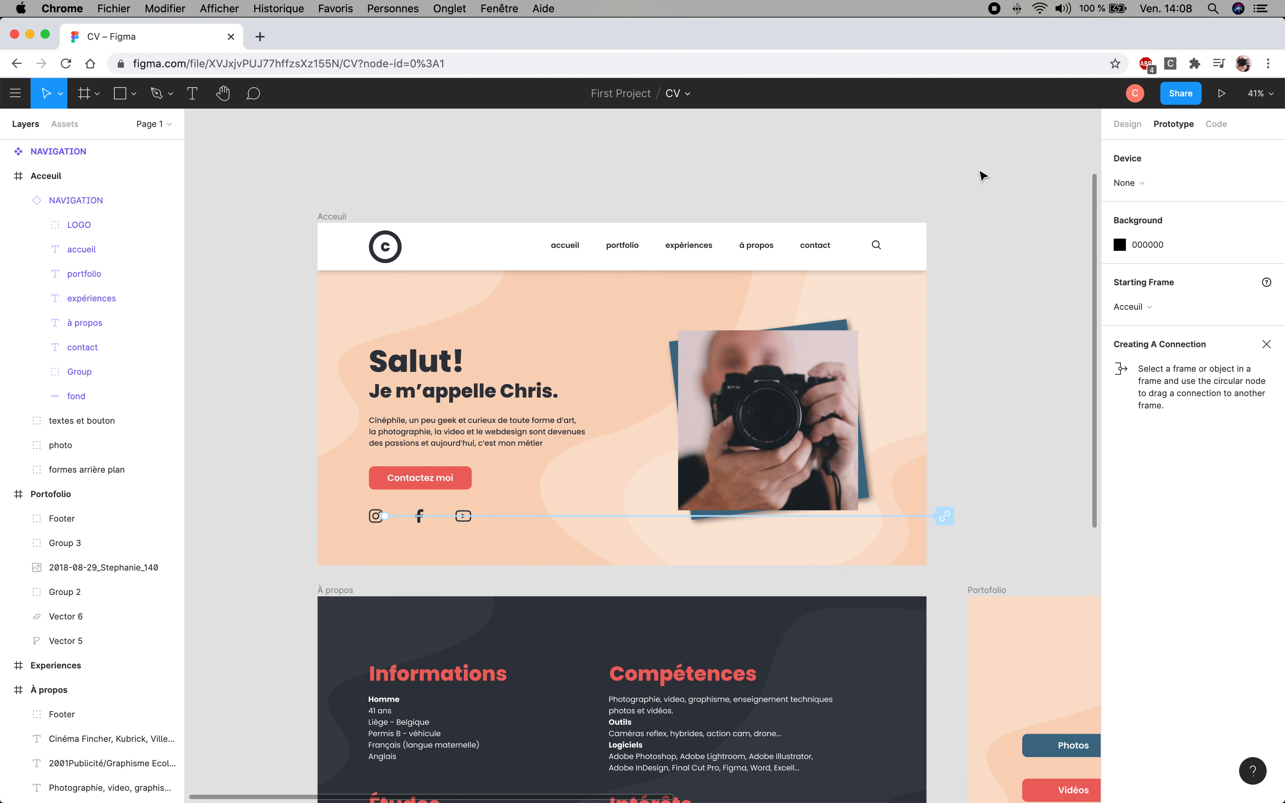
Look over the Acceuil, À propos and Experiences frames to compare their page headers
scroll(293, 574, "down", 1)
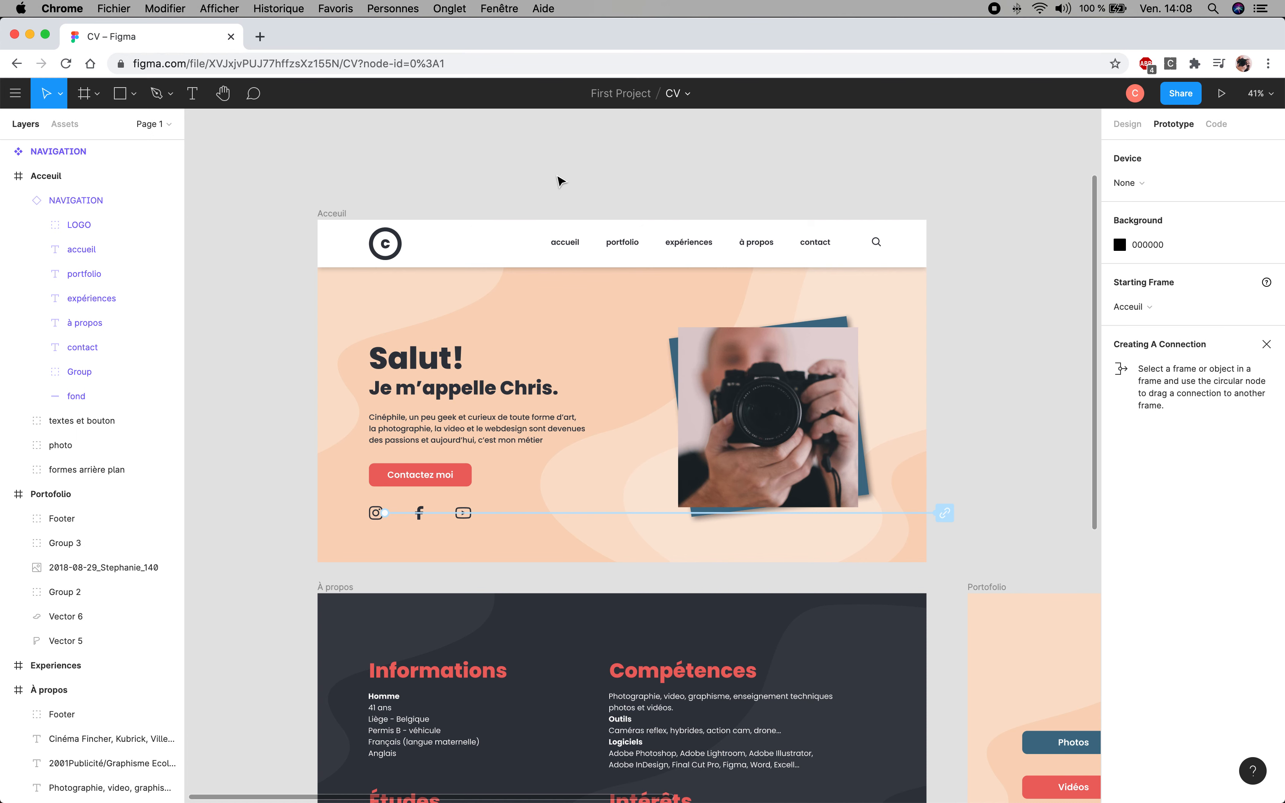
scroll(651, 372, "down", 3)
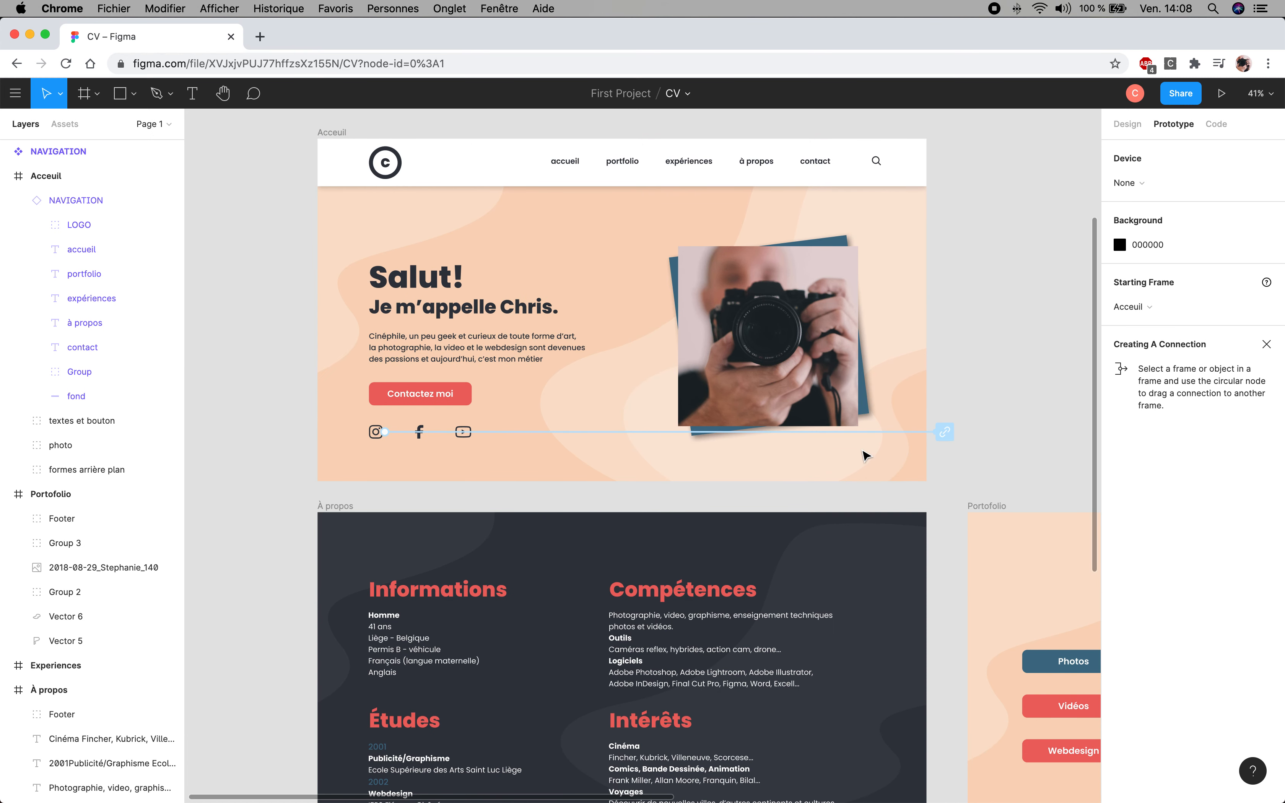
scroll(863, 454, "down", 1)
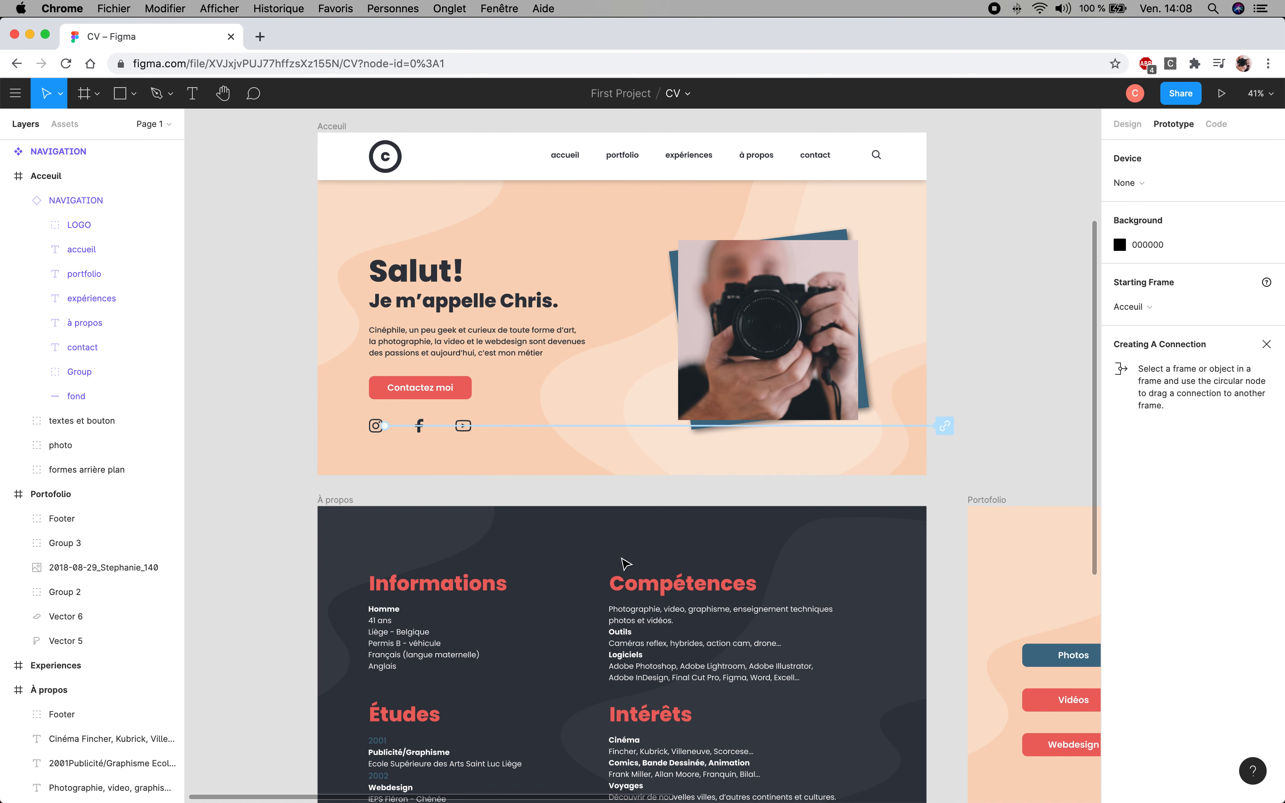
scroll(621, 558, "up", 1)
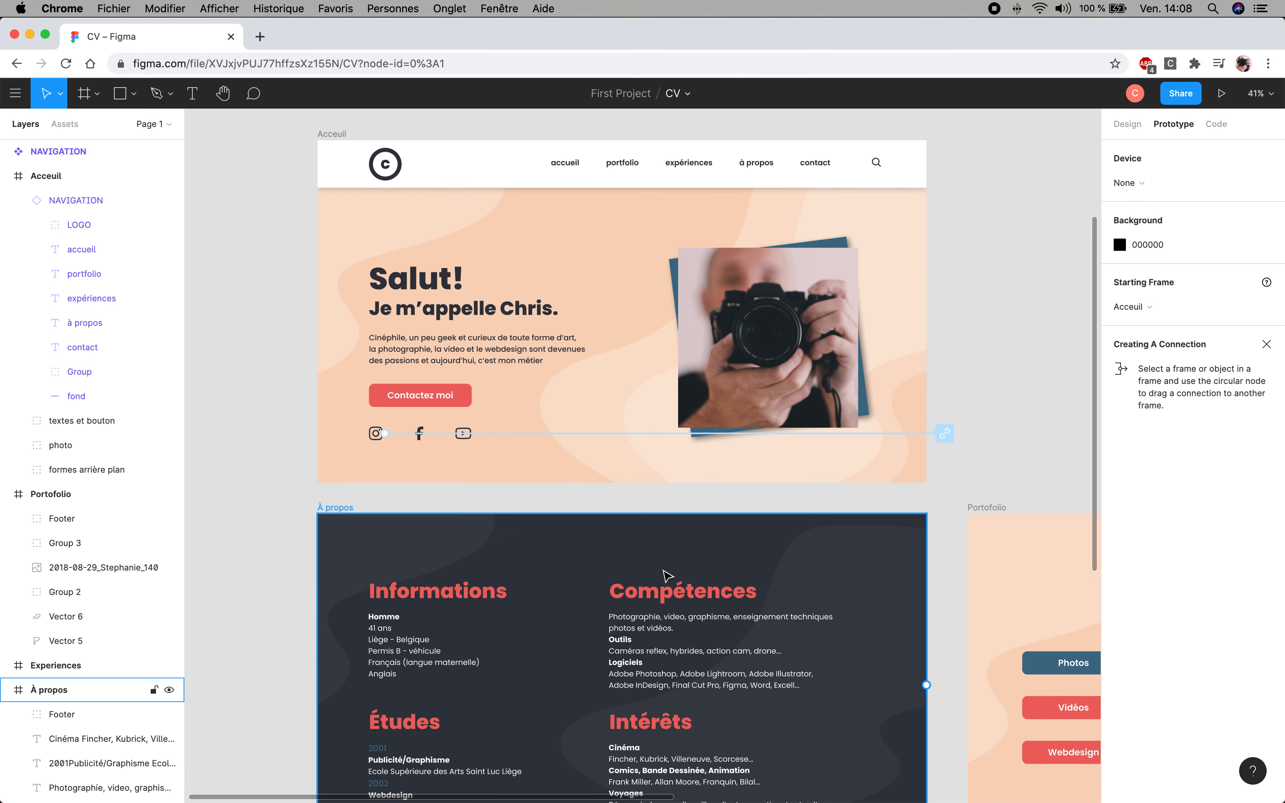
left_click_drag(686, 650, 612, 404)
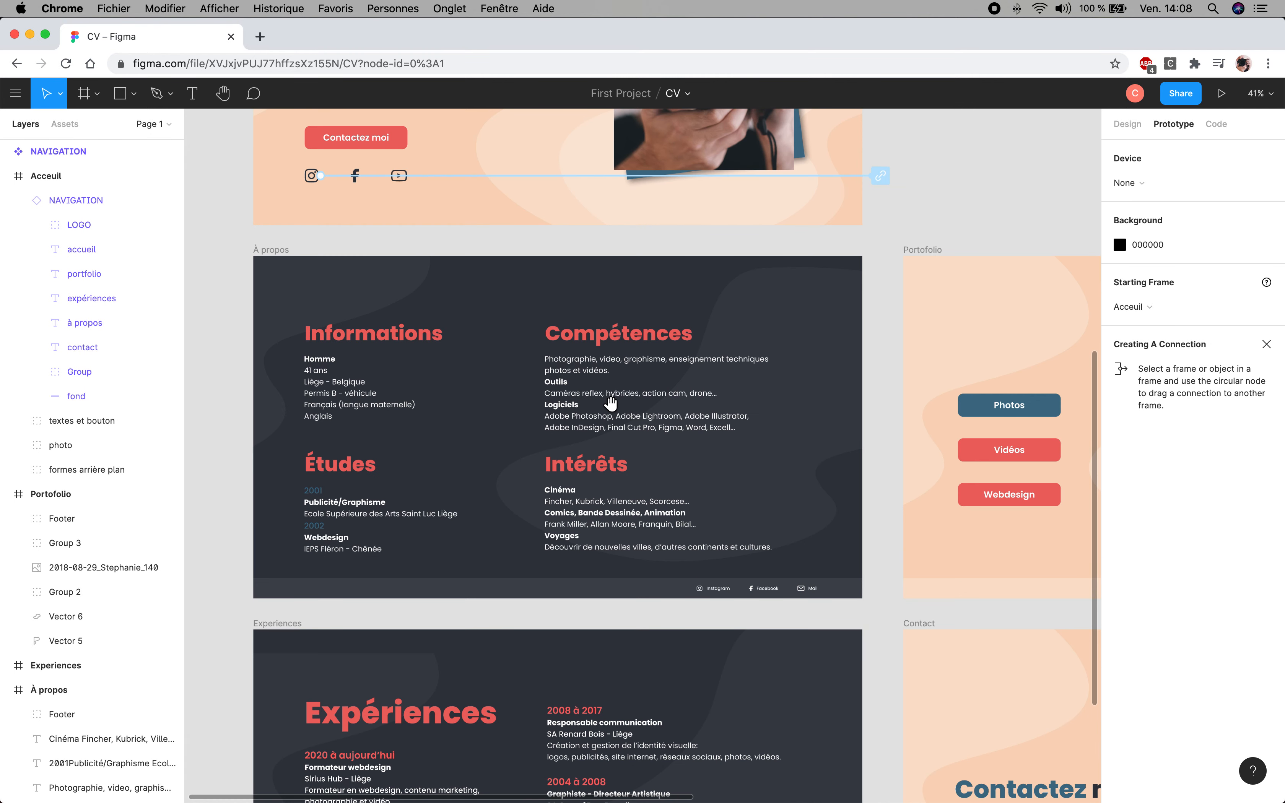
left_click_drag(696, 636, 586, 631)
left_click_drag(714, 589, 797, 792)
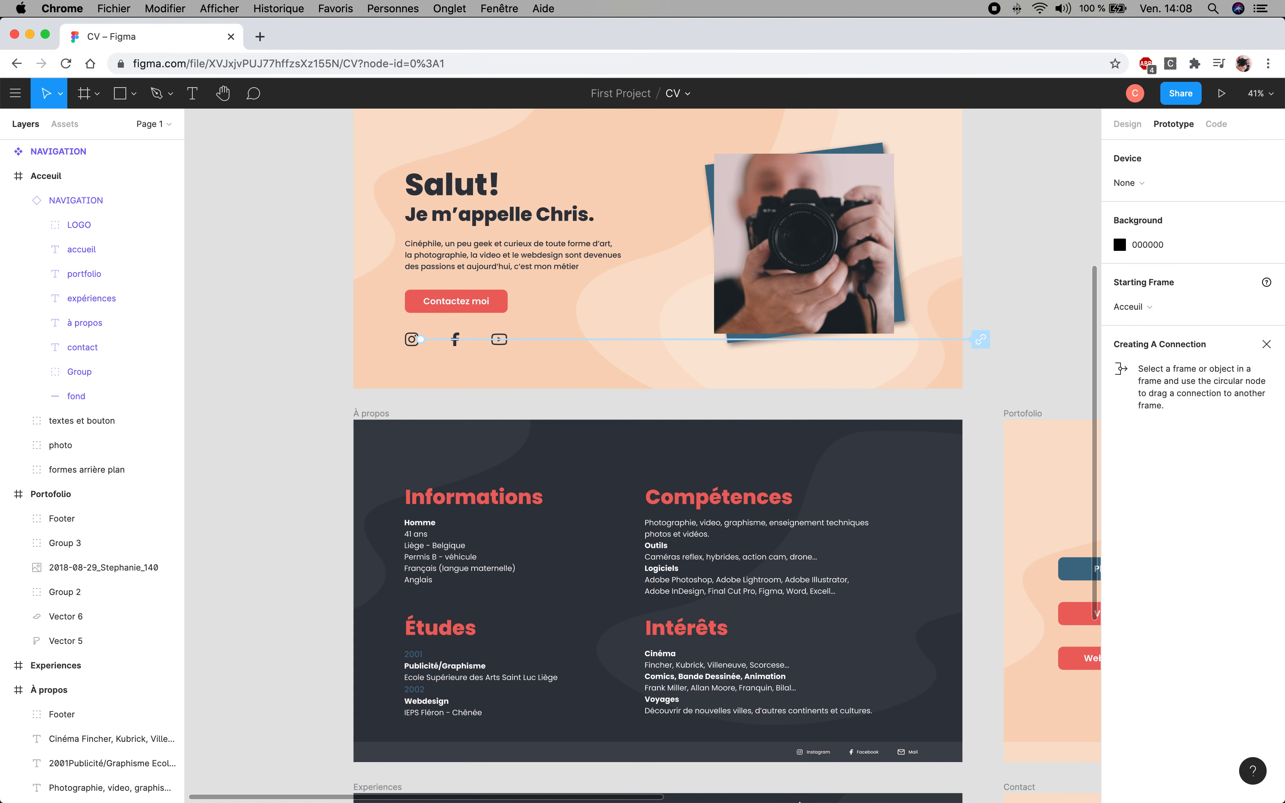
left_click_drag(731, 436, 725, 538)
Try a copy of the Acceuil navigation bar at the top edge of the À propos frame and delete it after viewing
left_click(499, 172)
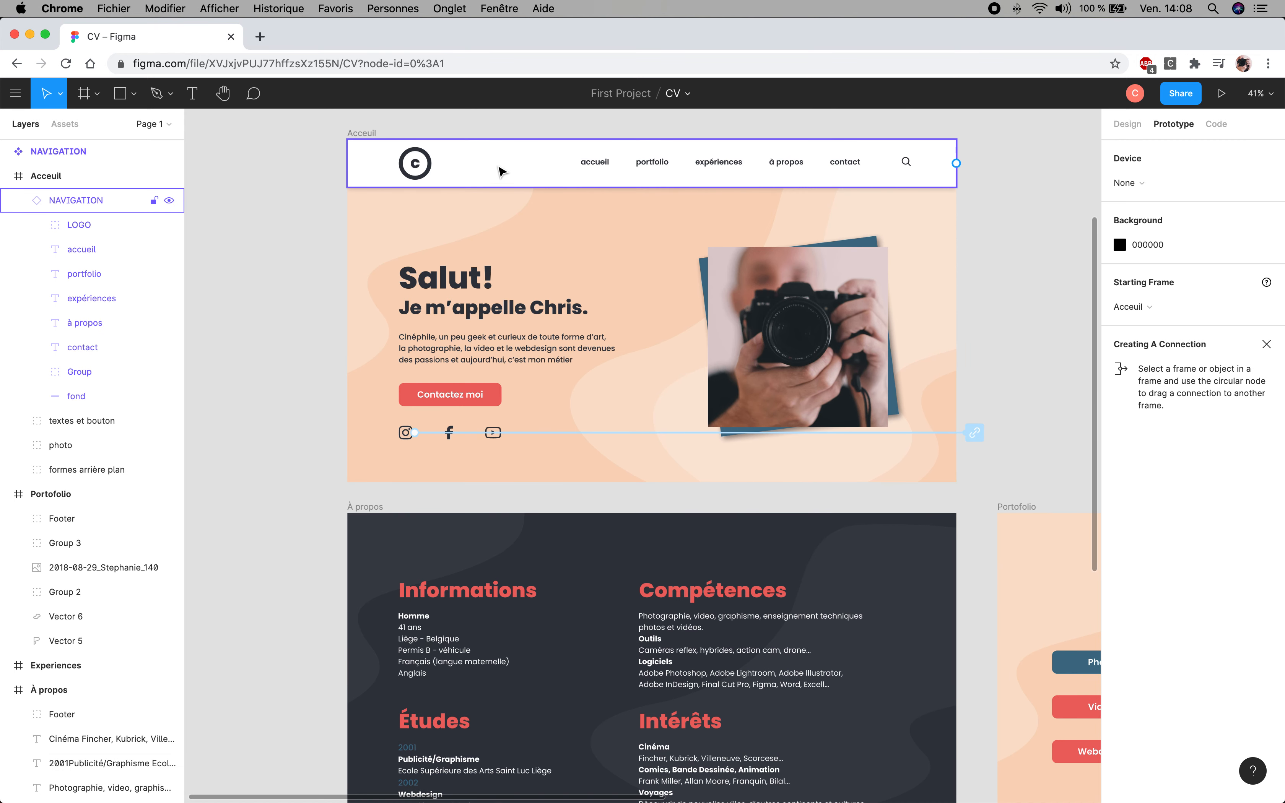
left_click_drag(499, 164, 518, 541)
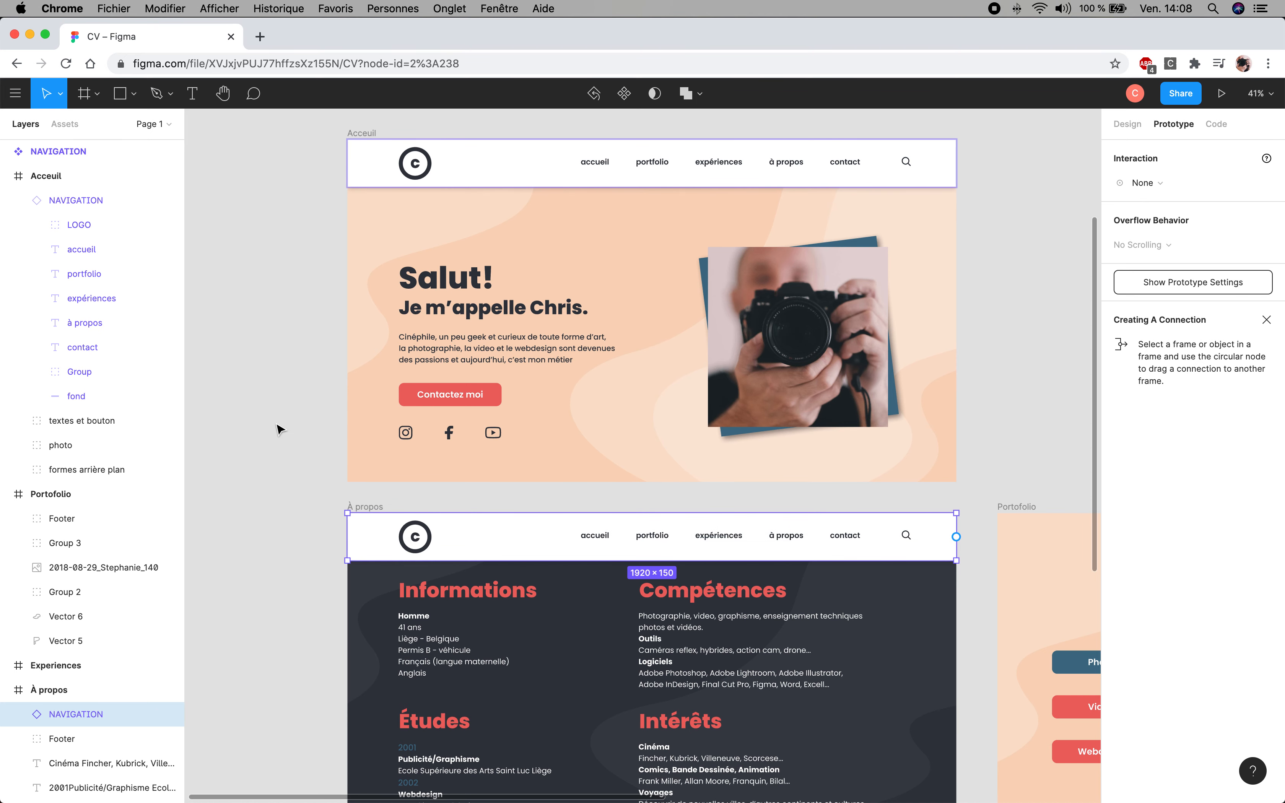
left_click(281, 428)
scroll(280, 428, "down", 5)
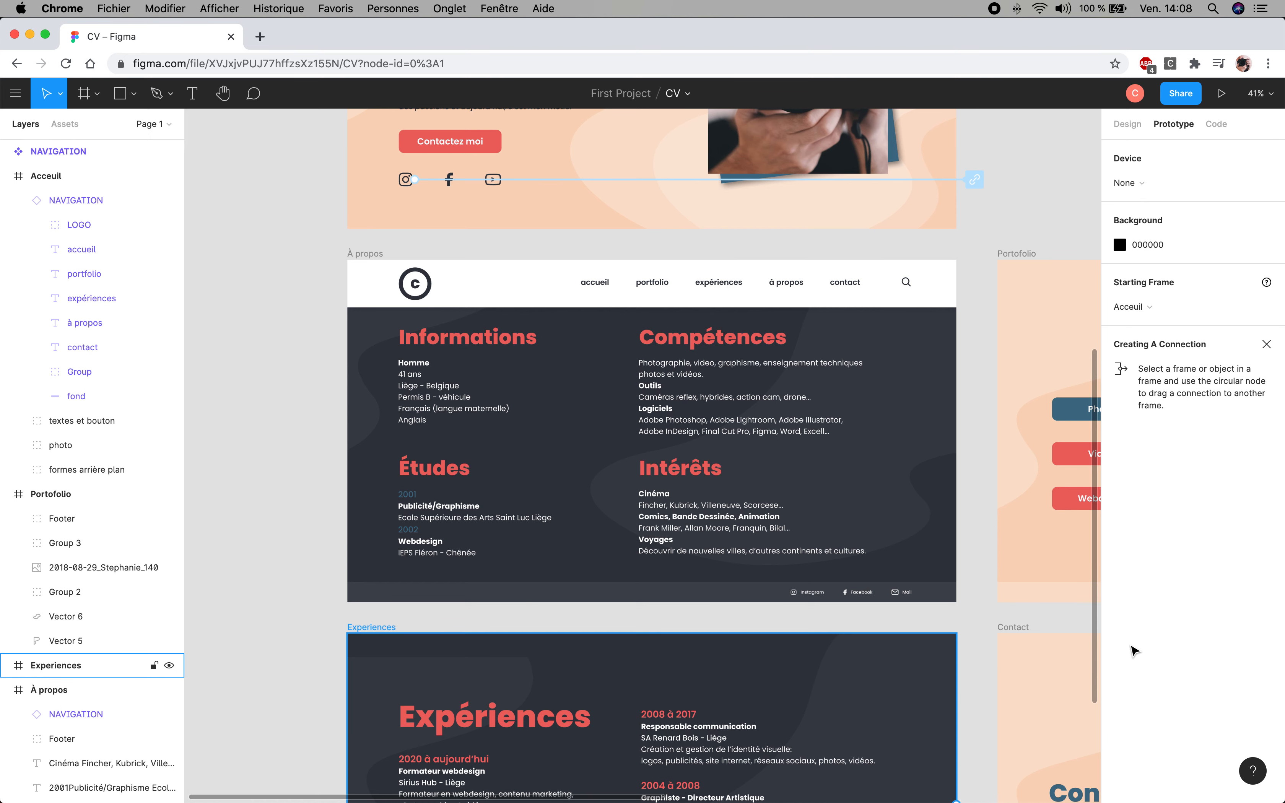
scroll(513, 364, "up", 2)
scroll(513, 364, "up", 5)
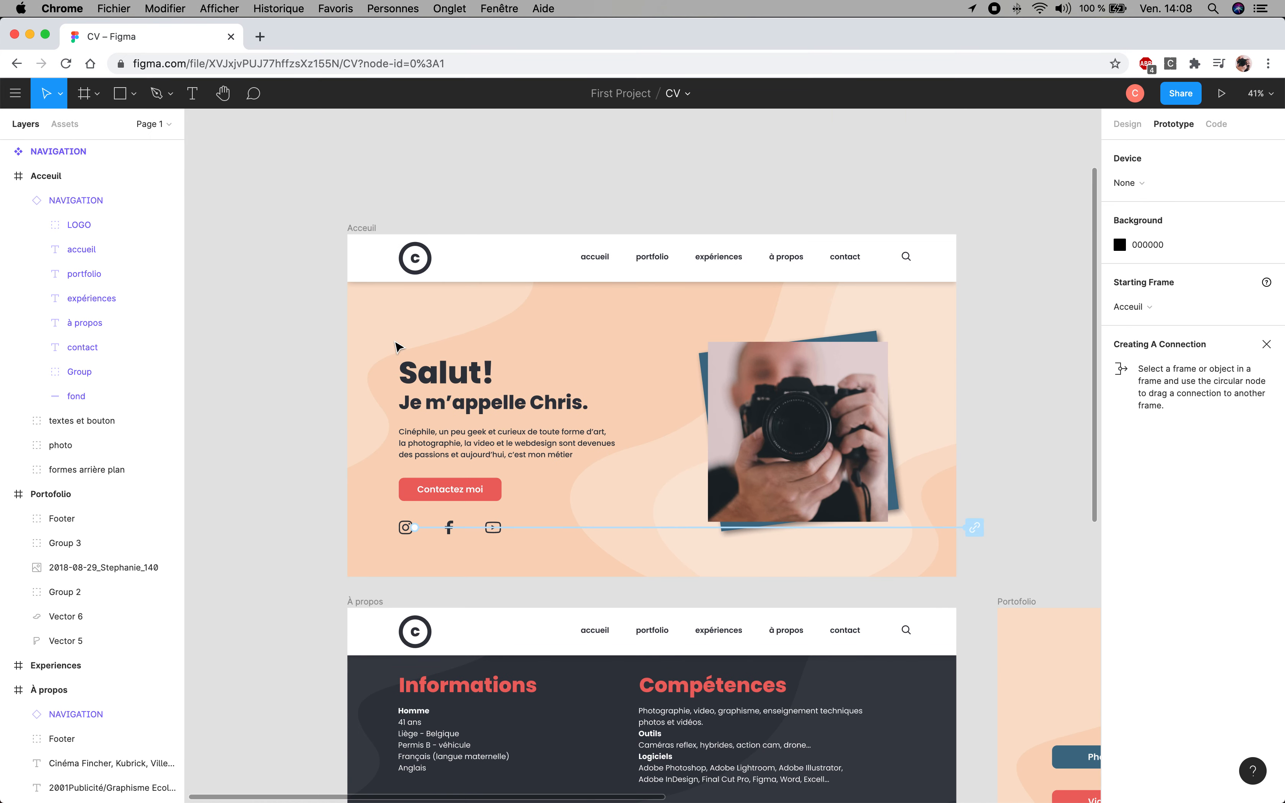
left_click(521, 652)
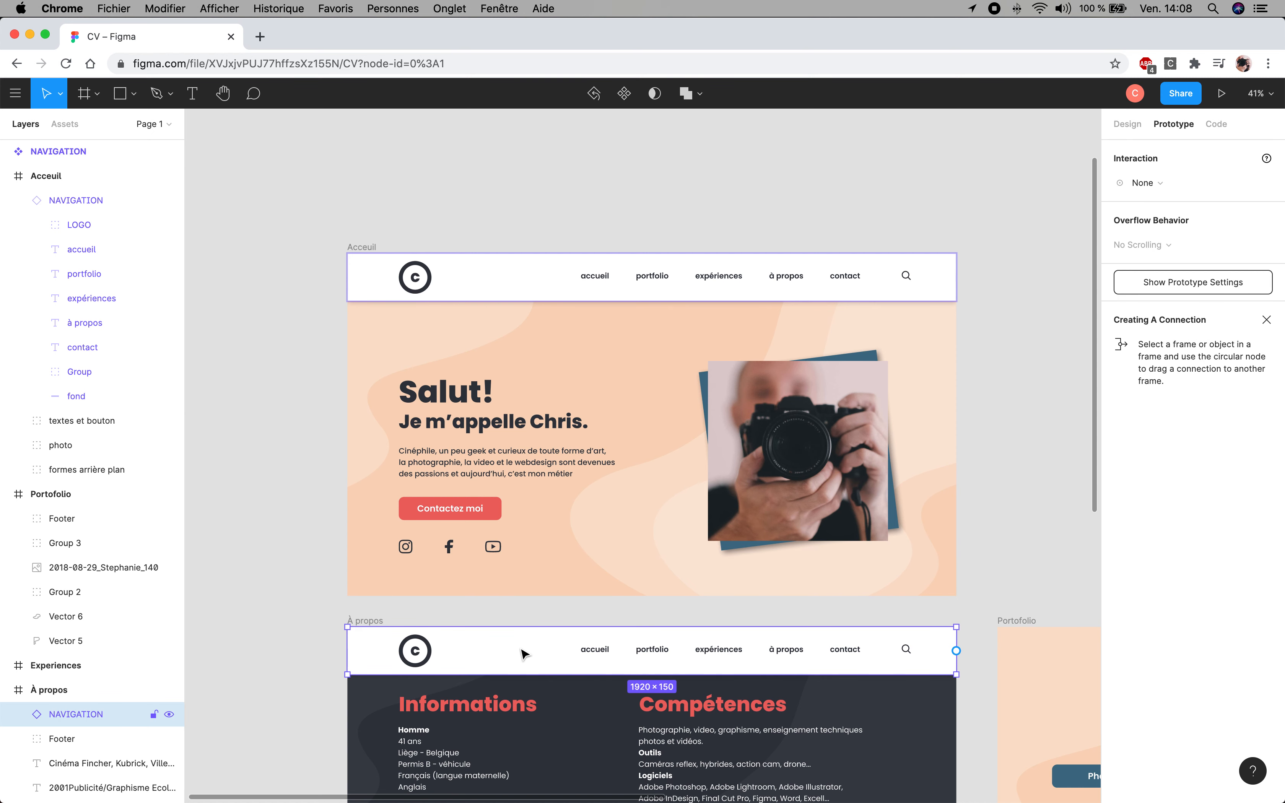
key("Delete")
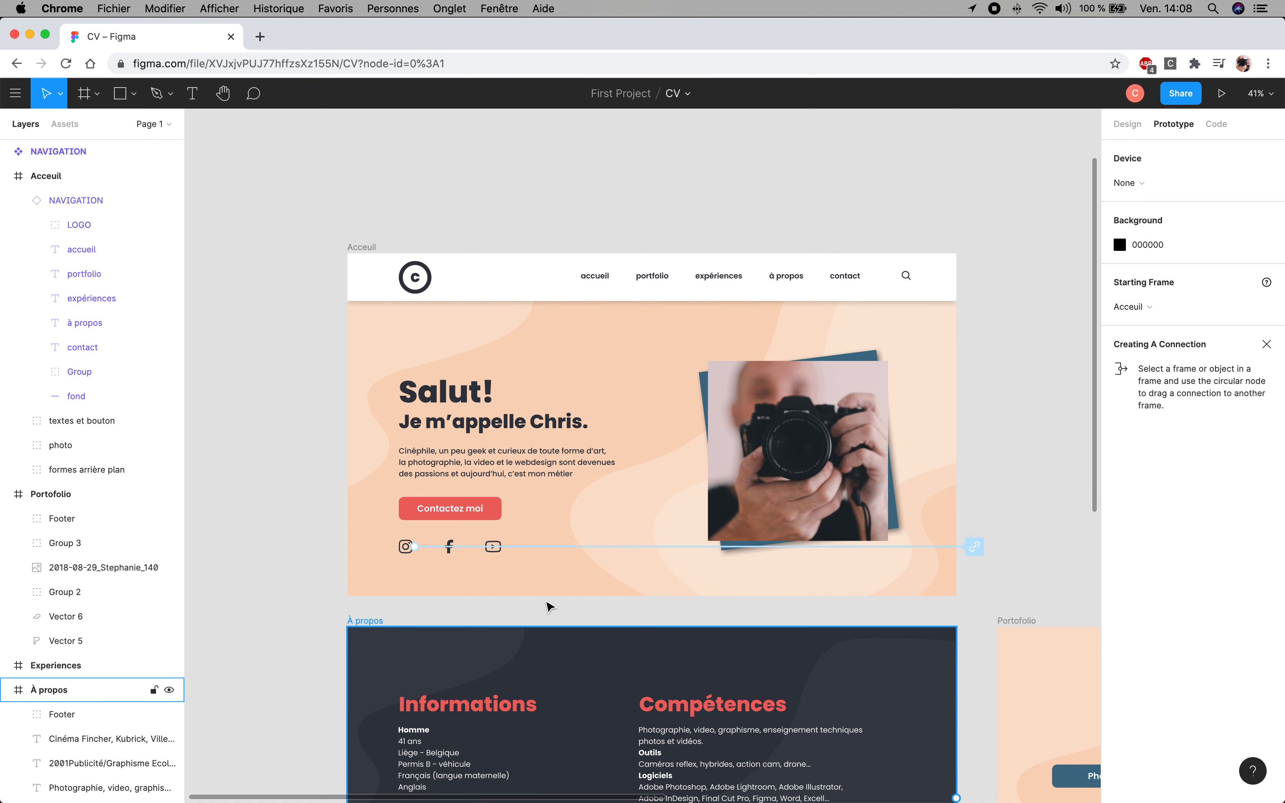
Give the portfolio link in the Acceuil navigation bar an On Click interaction that uses Navigate To with the Portofolio frame as destination
left_click(552, 271)
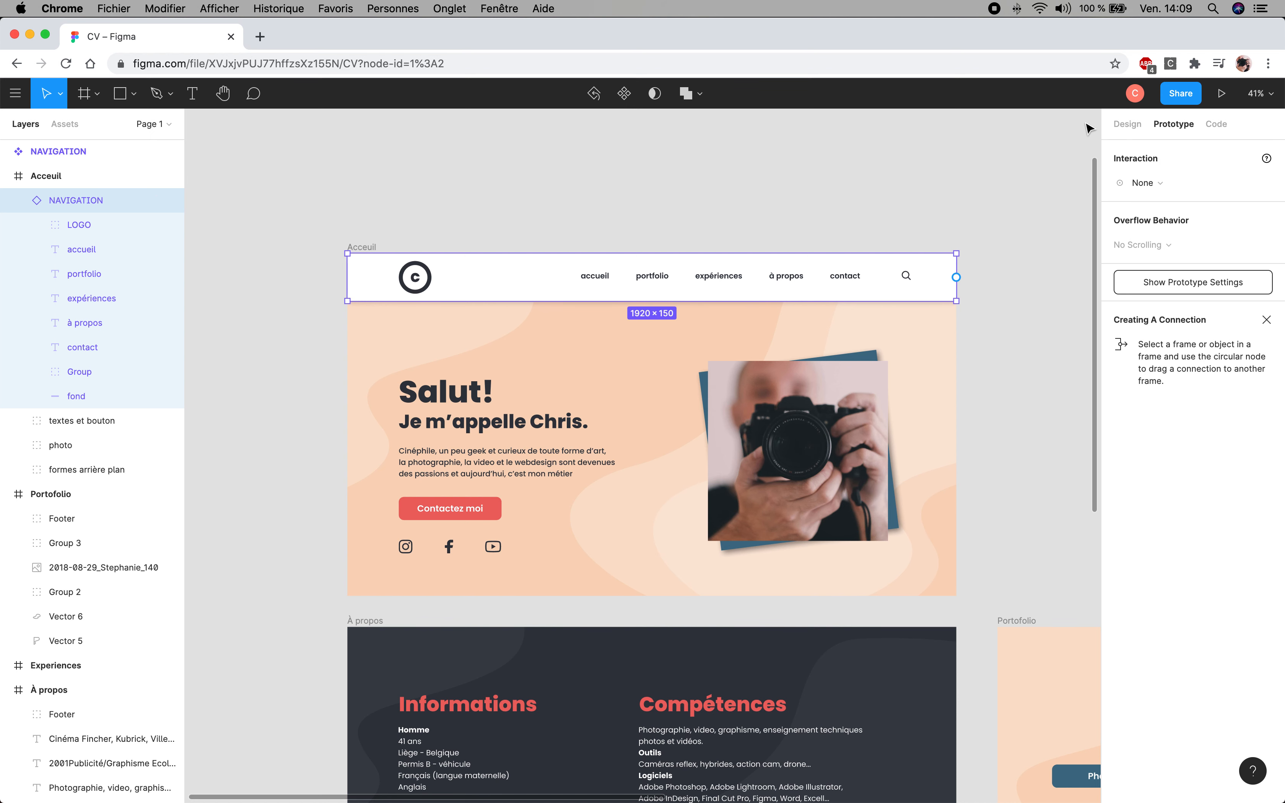
left_click(1125, 125)
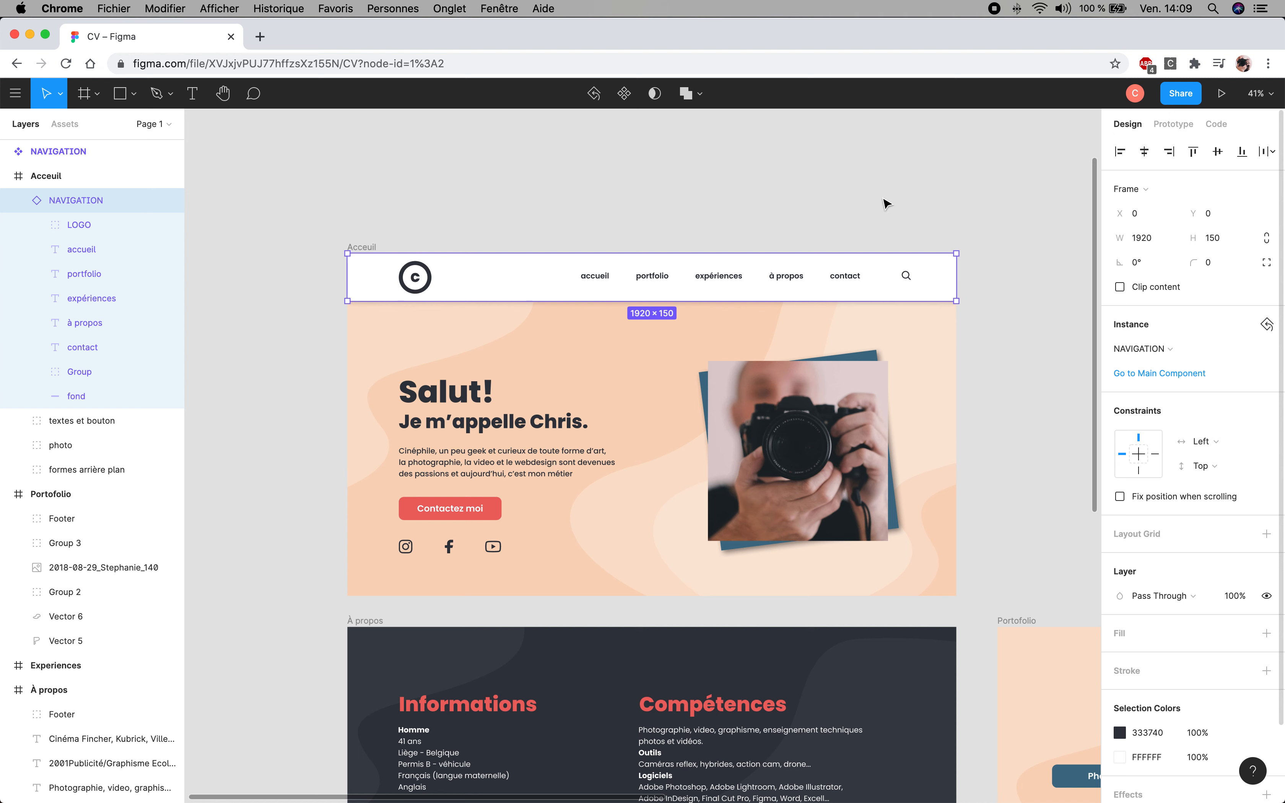
double_click(595, 282)
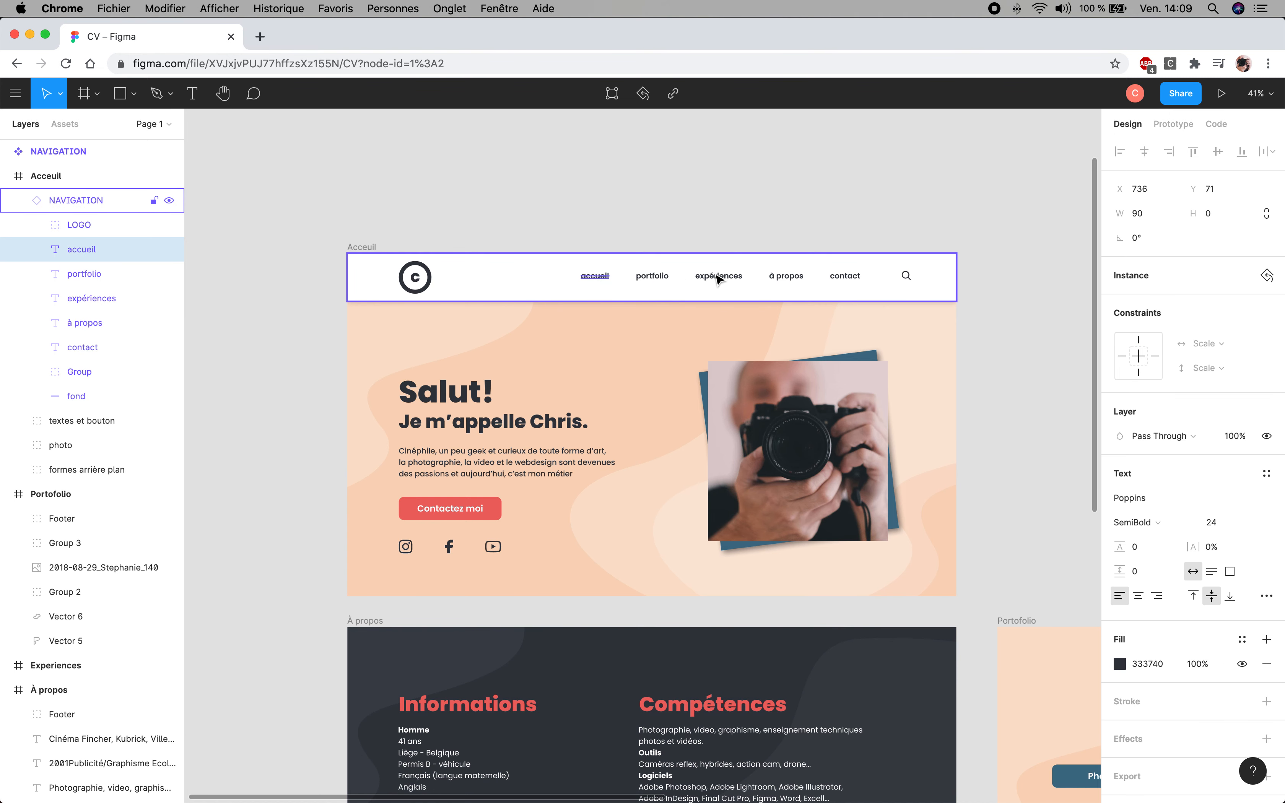
key("Escape")
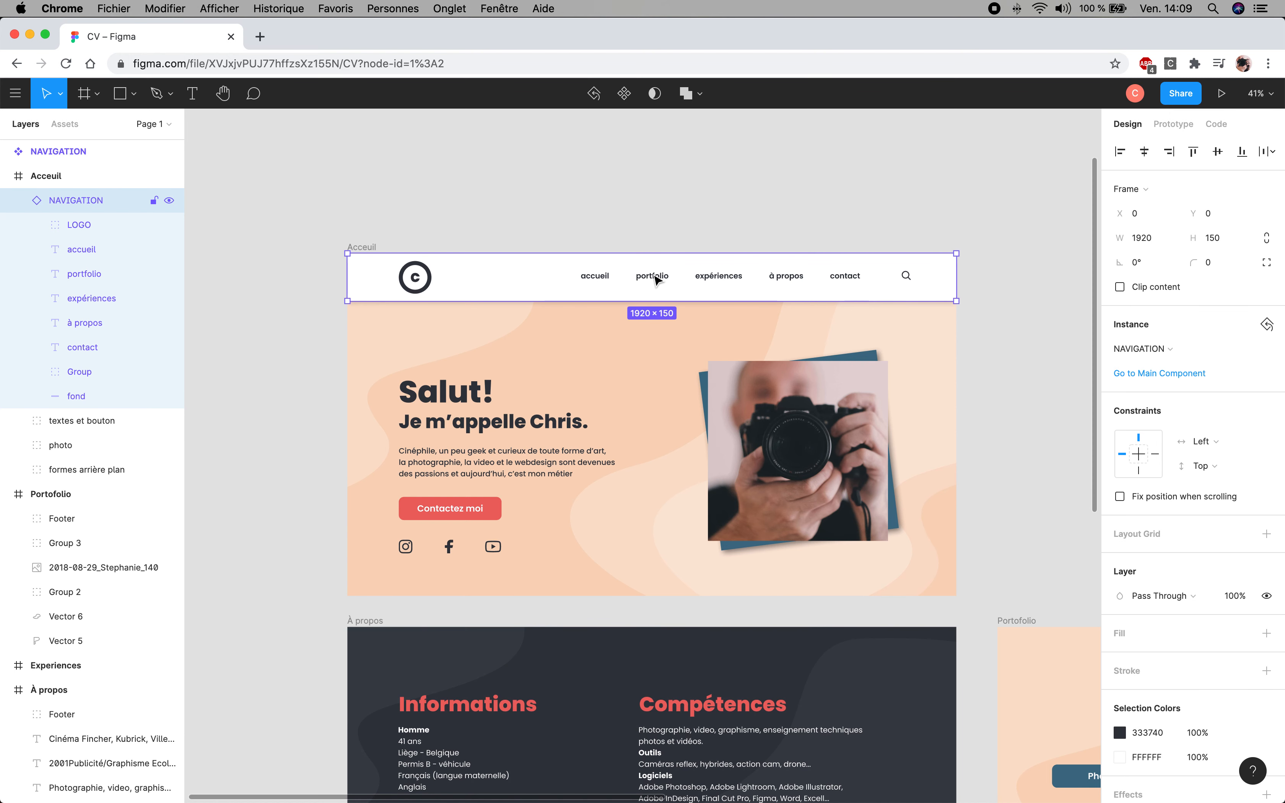
double_click(657, 279)
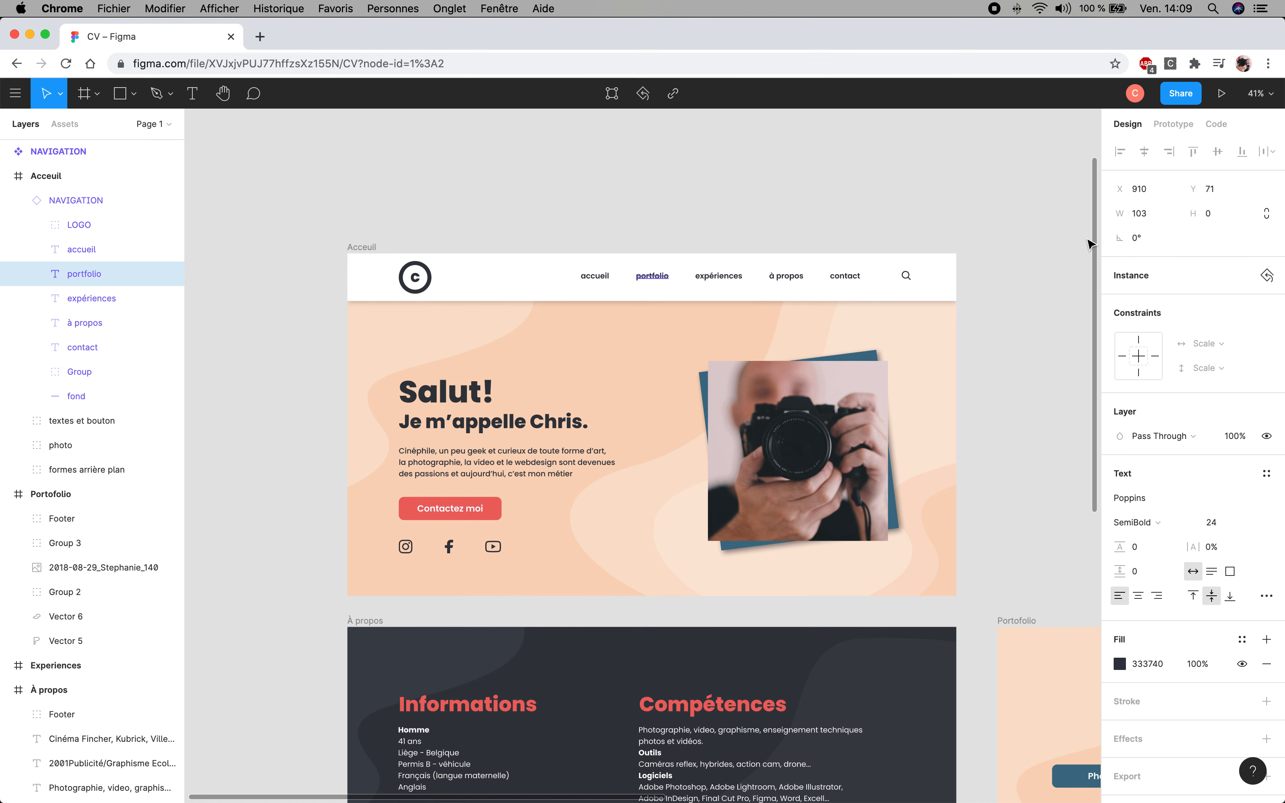
left_click(1173, 125)
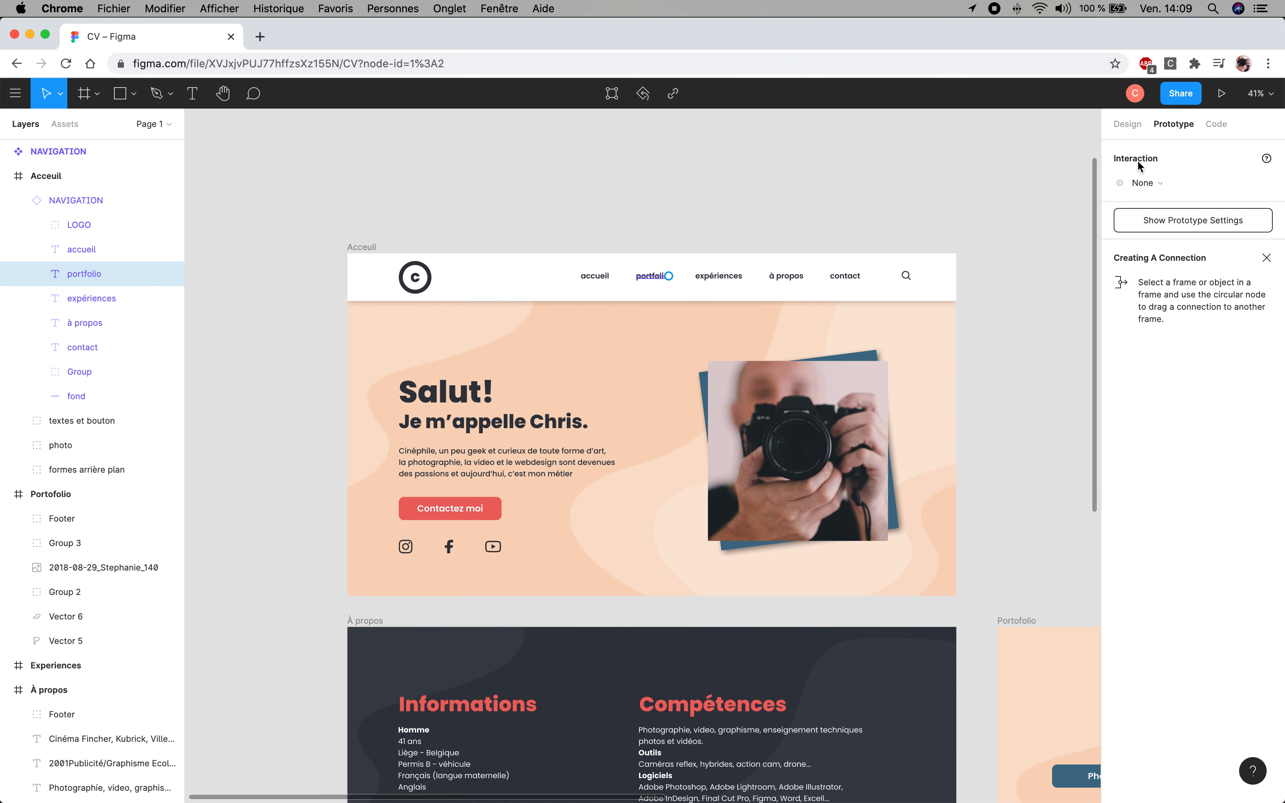
left_click(1141, 183)
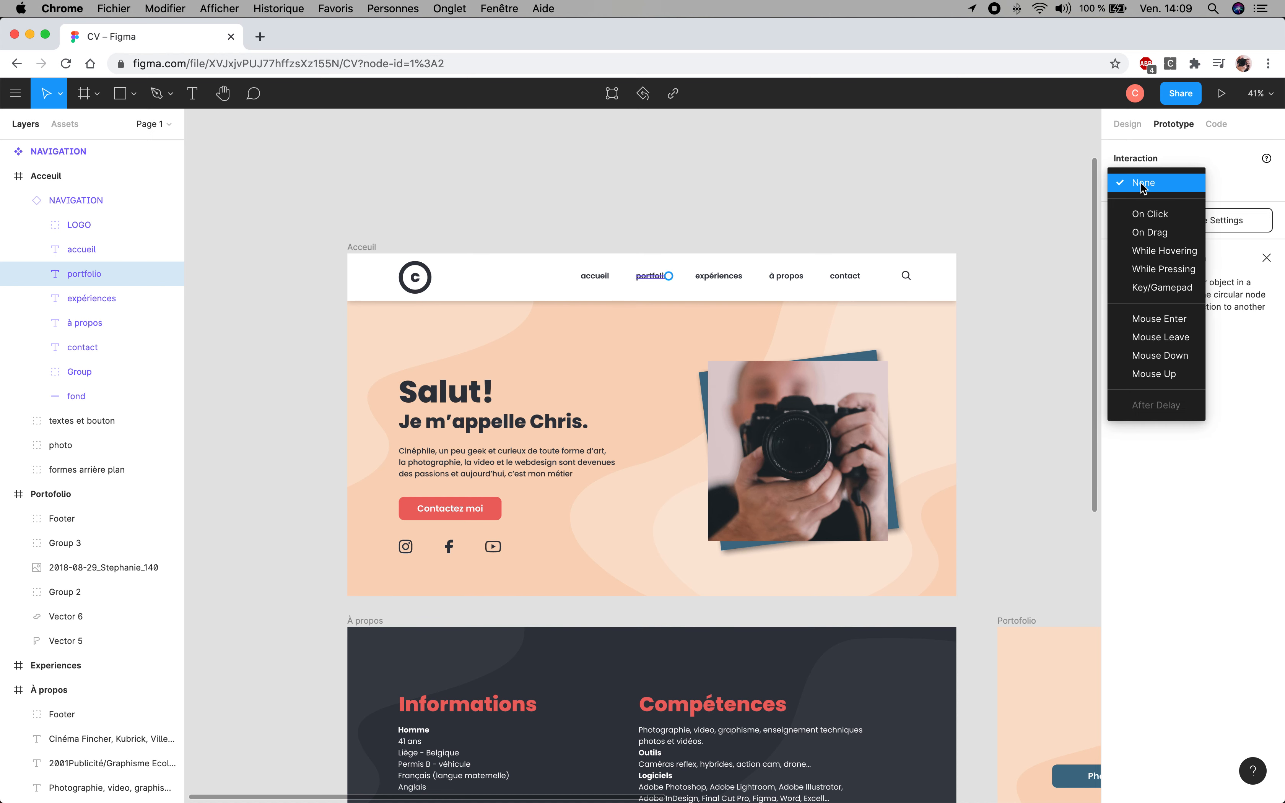
left_click(1150, 214)
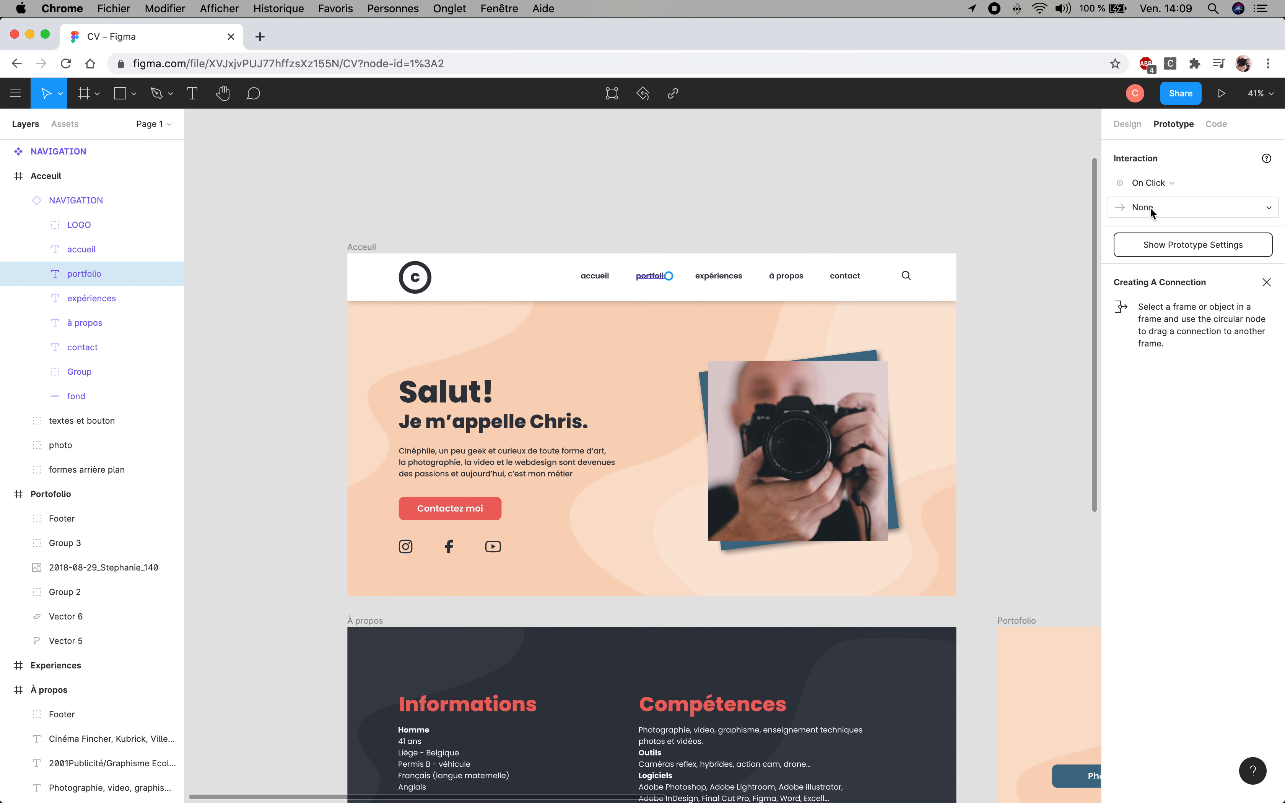
left_click(1150, 210)
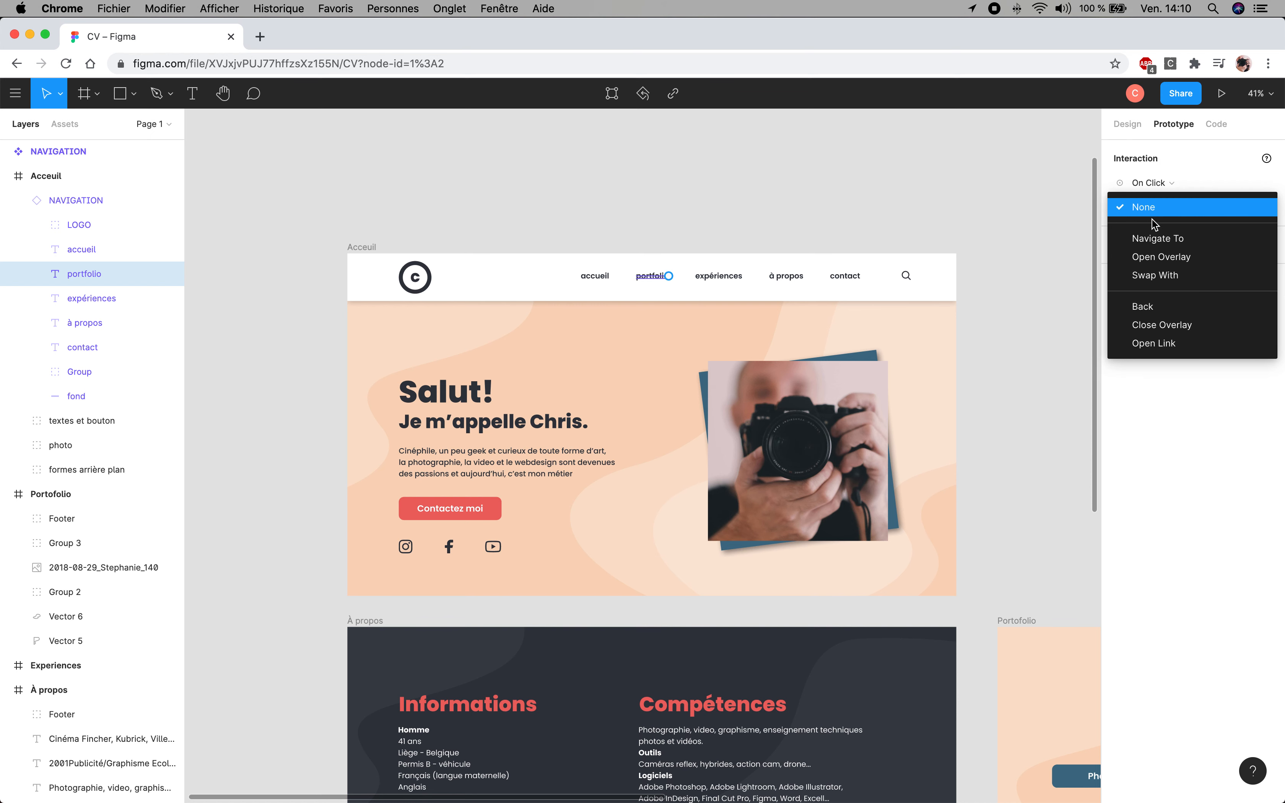
left_click(1158, 239)
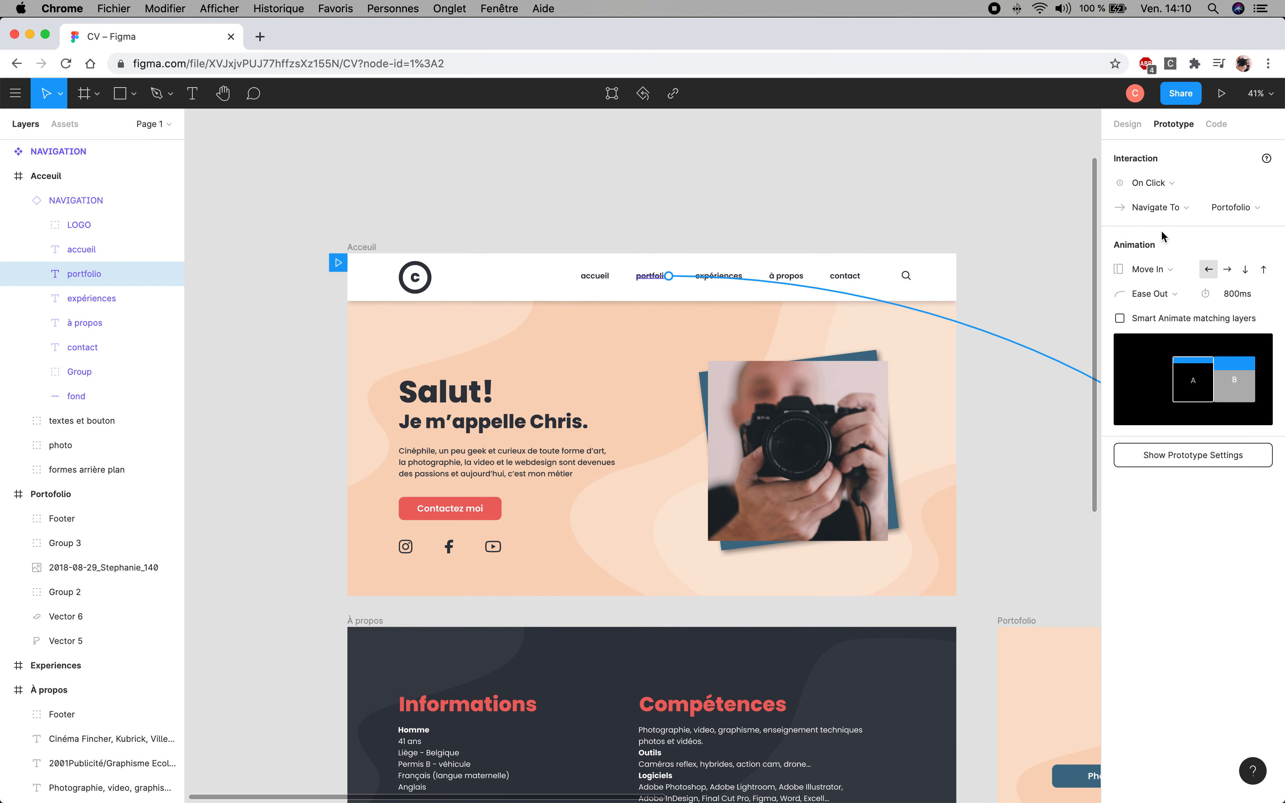
left_click(1230, 206)
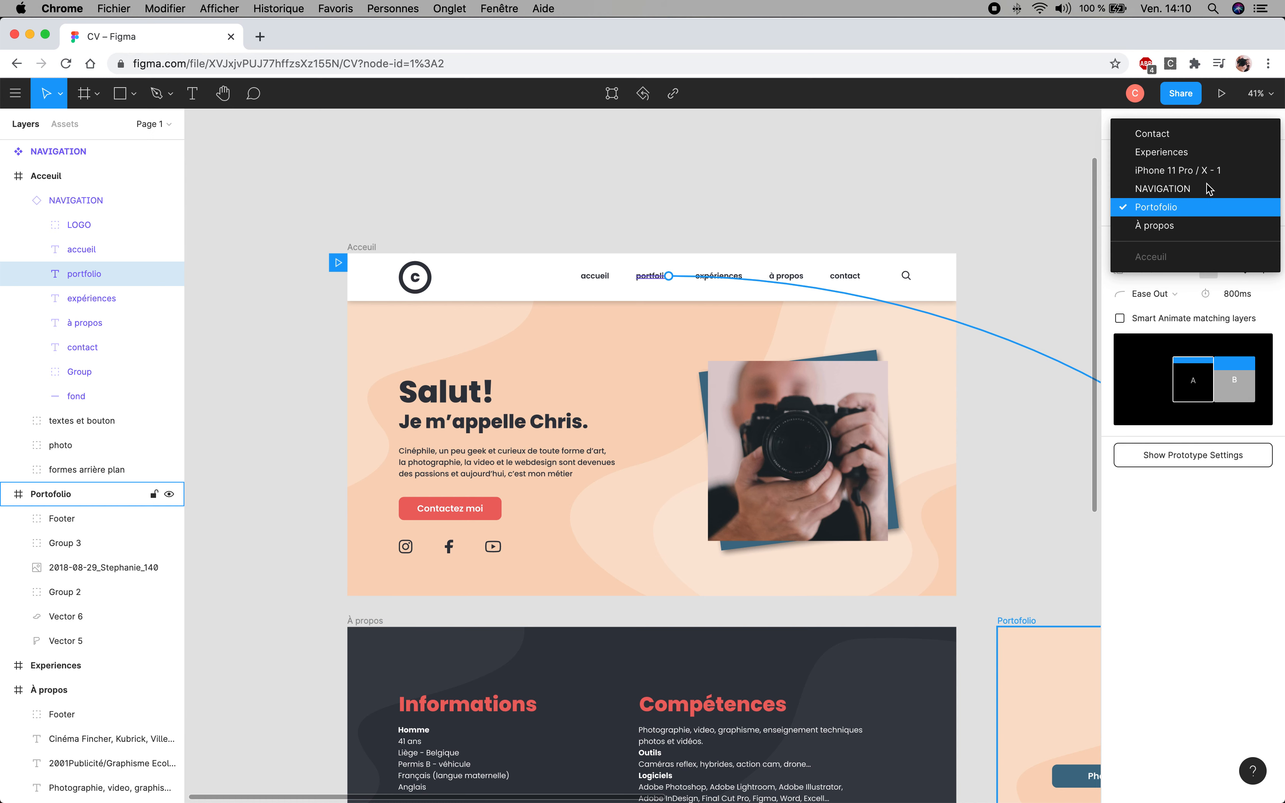
left_click(1172, 212)
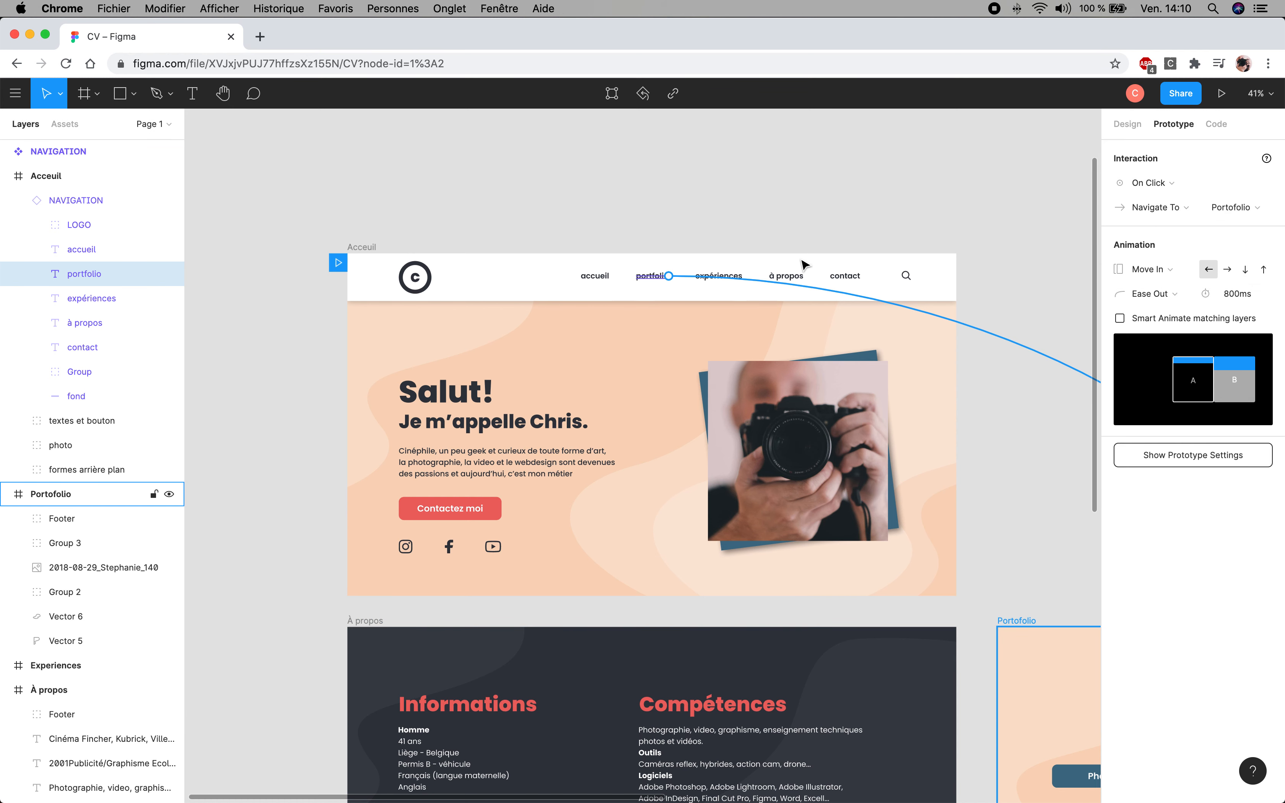
Collapse the layer contents of the Acceuil, Portofolio, À propos and iPhone 11 Pro / X - 1 frames
left_click_drag(926, 336, 946, 229)
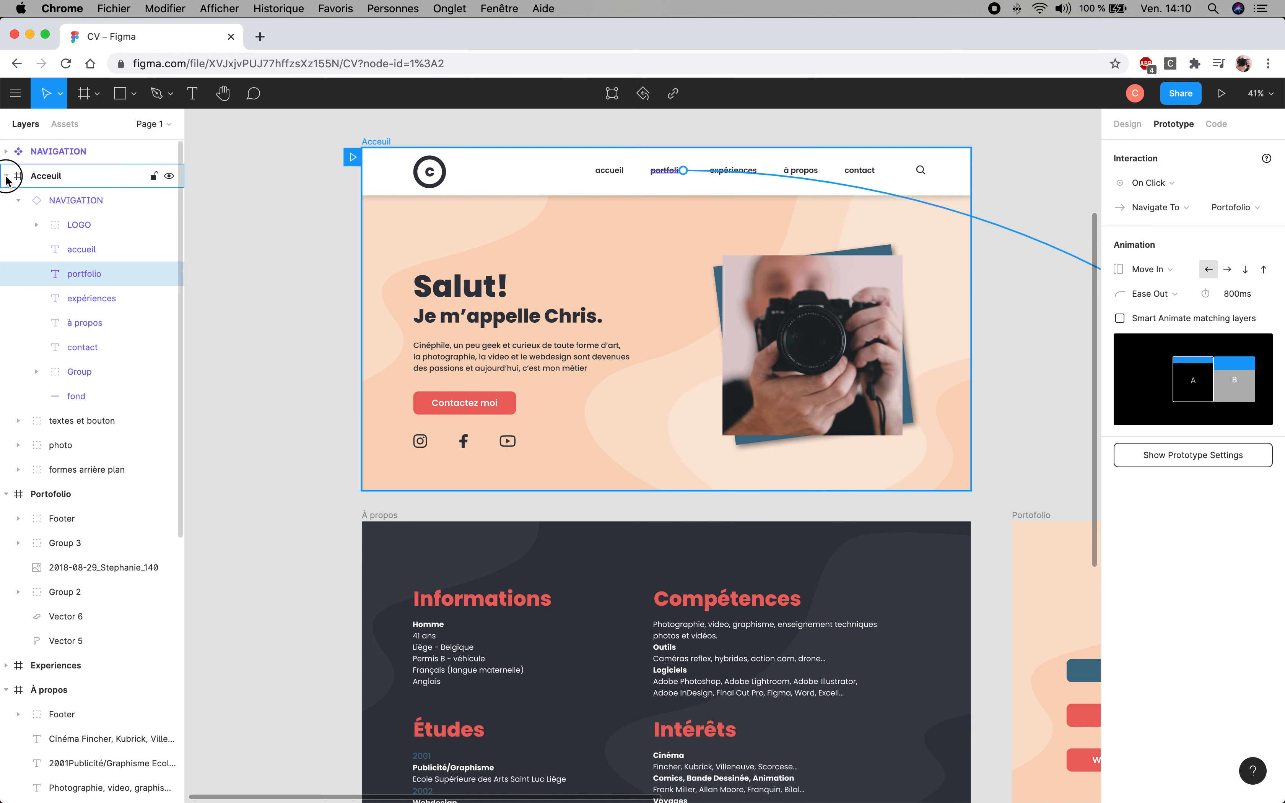
left_click(7, 177)
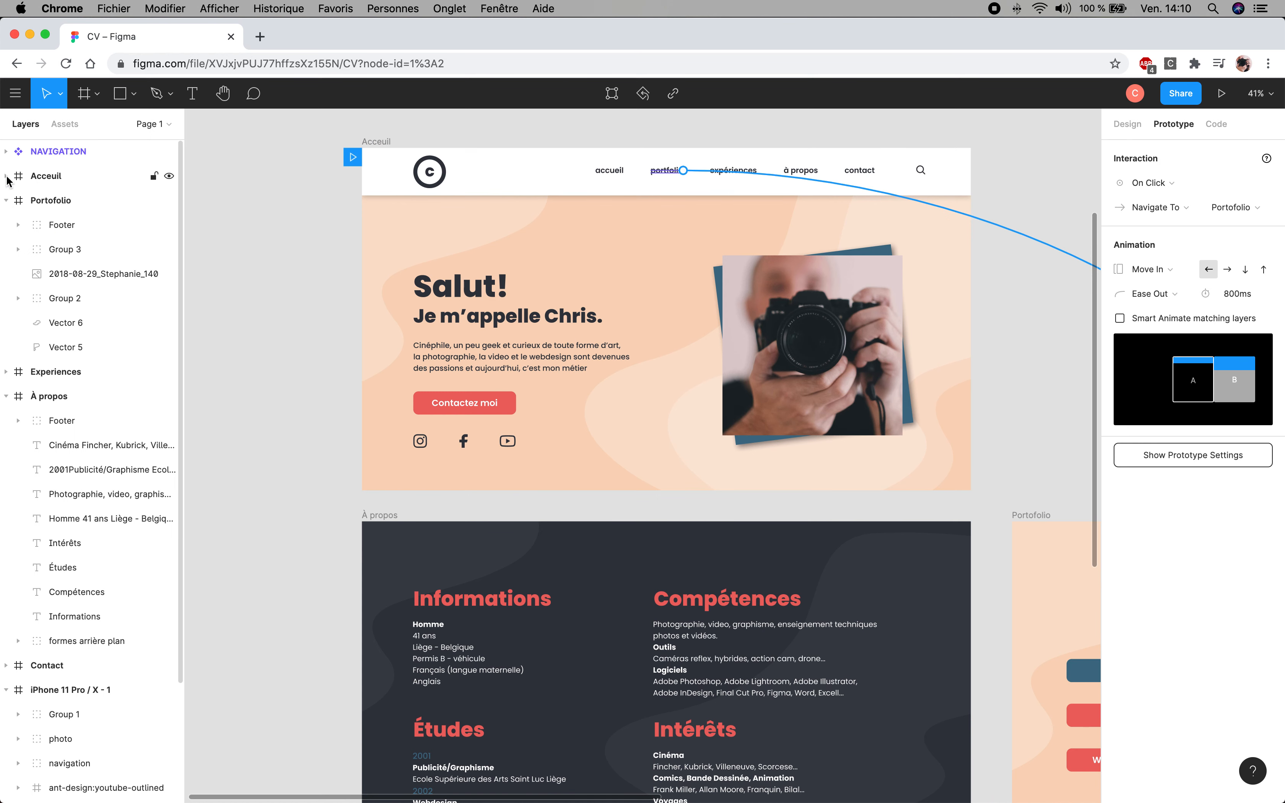
left_click(7, 201)
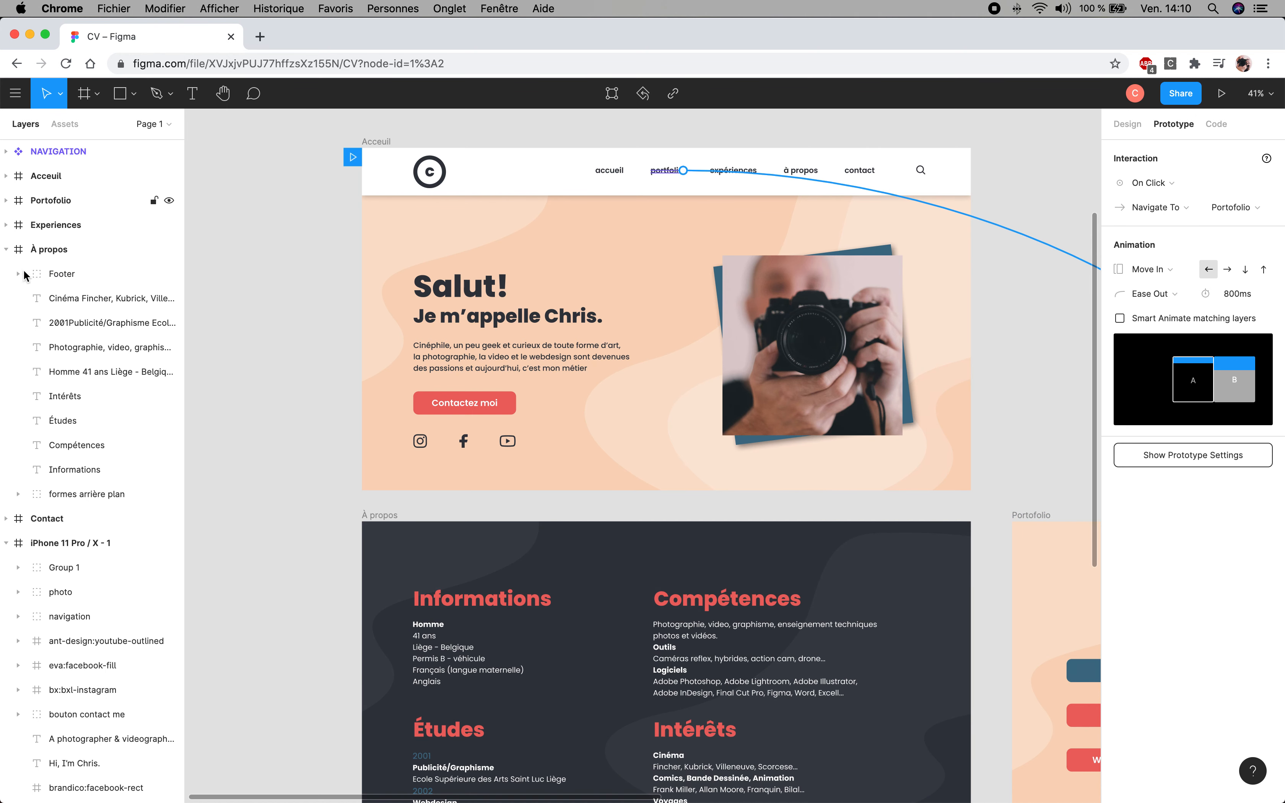
left_click(5, 251)
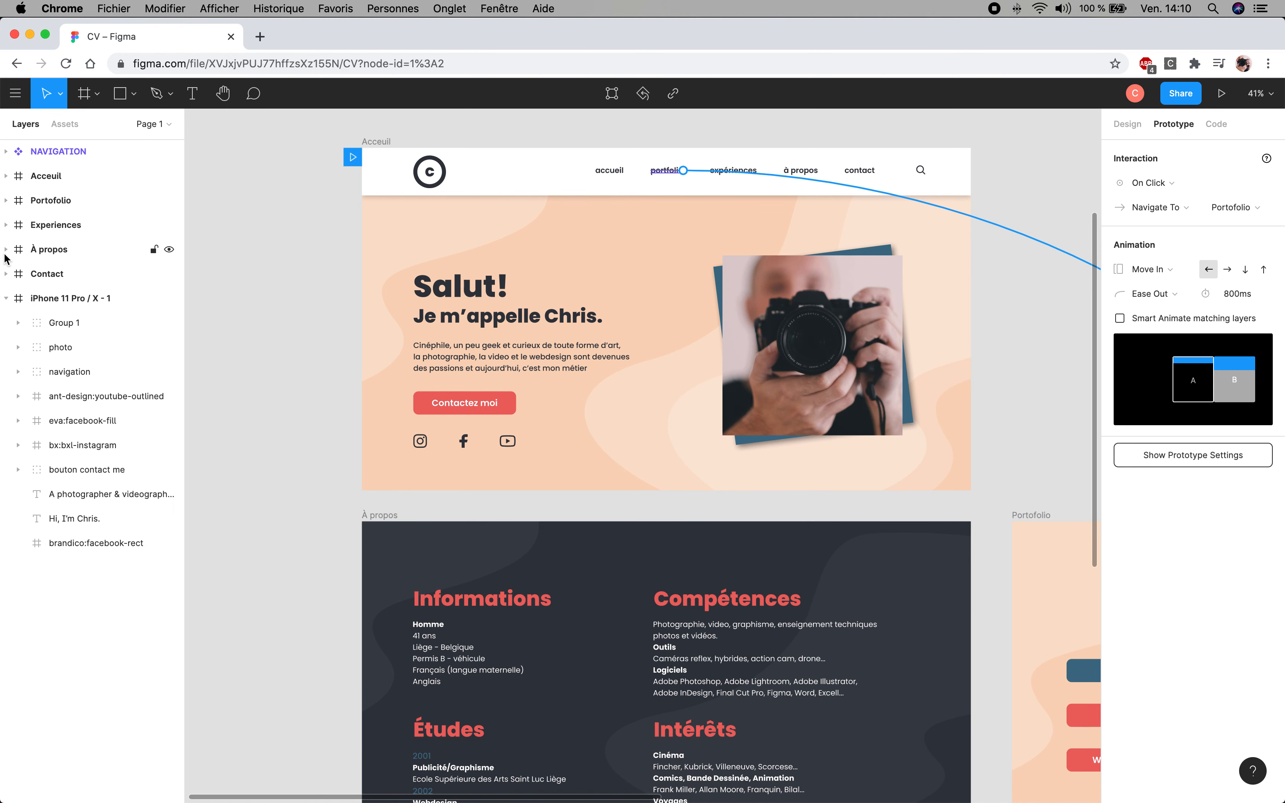
left_click(7, 300)
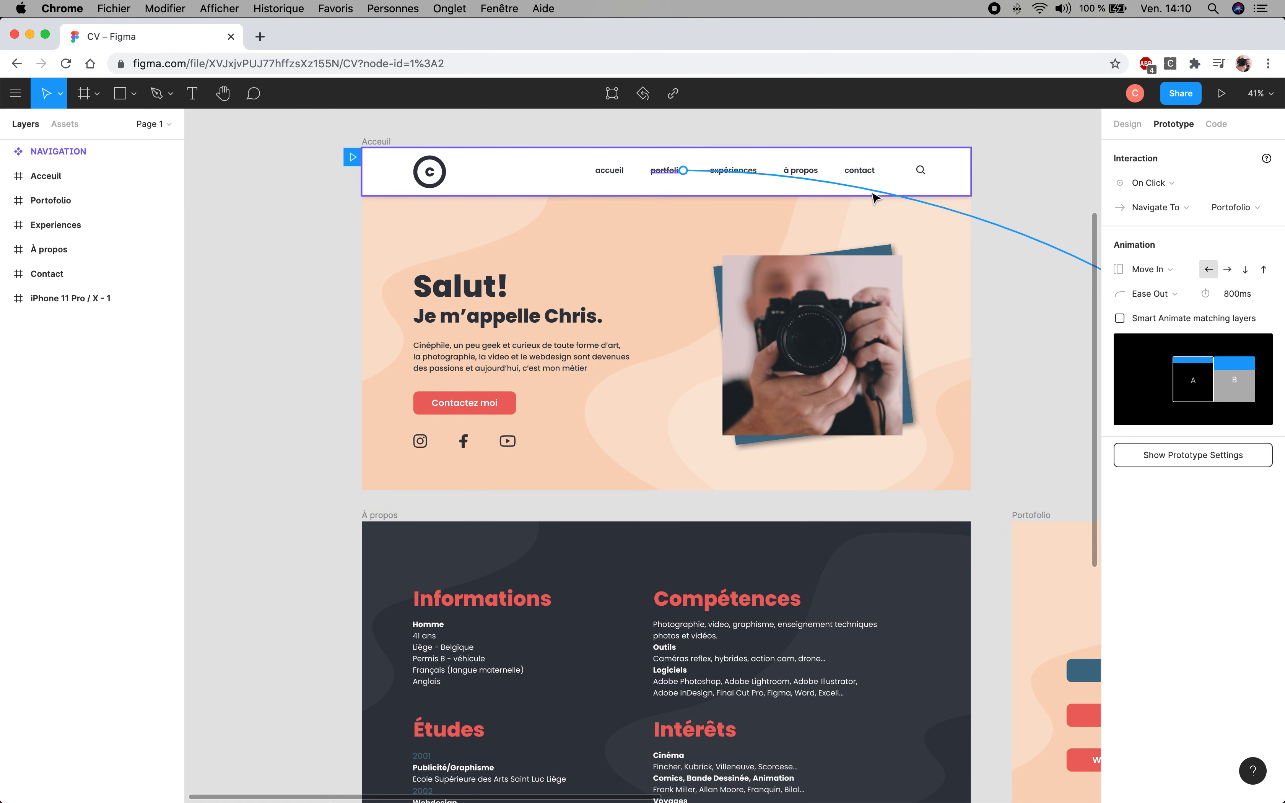
Give the à propos link in the Acceuil navigation bar an On Click interaction that uses Navigate To with the À propos frame as destination
left_click(1232, 208)
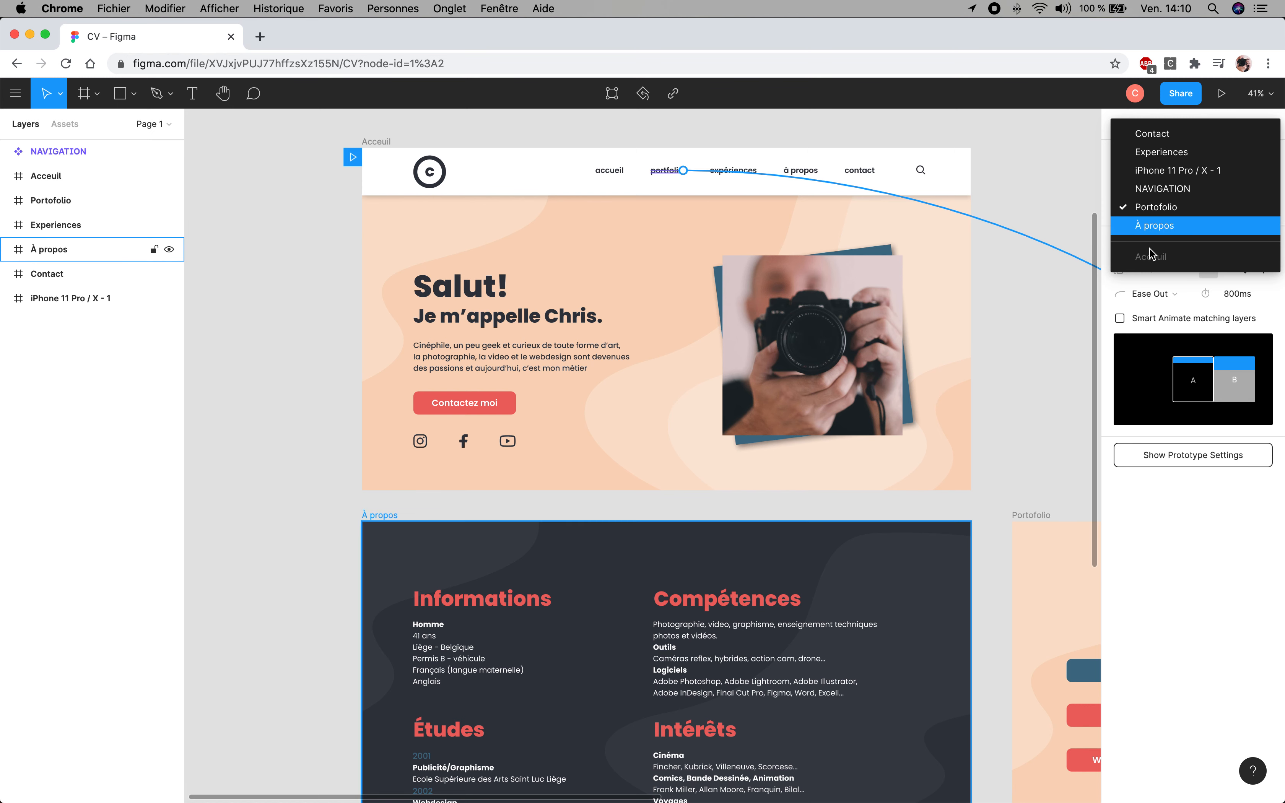
left_click(1036, 290)
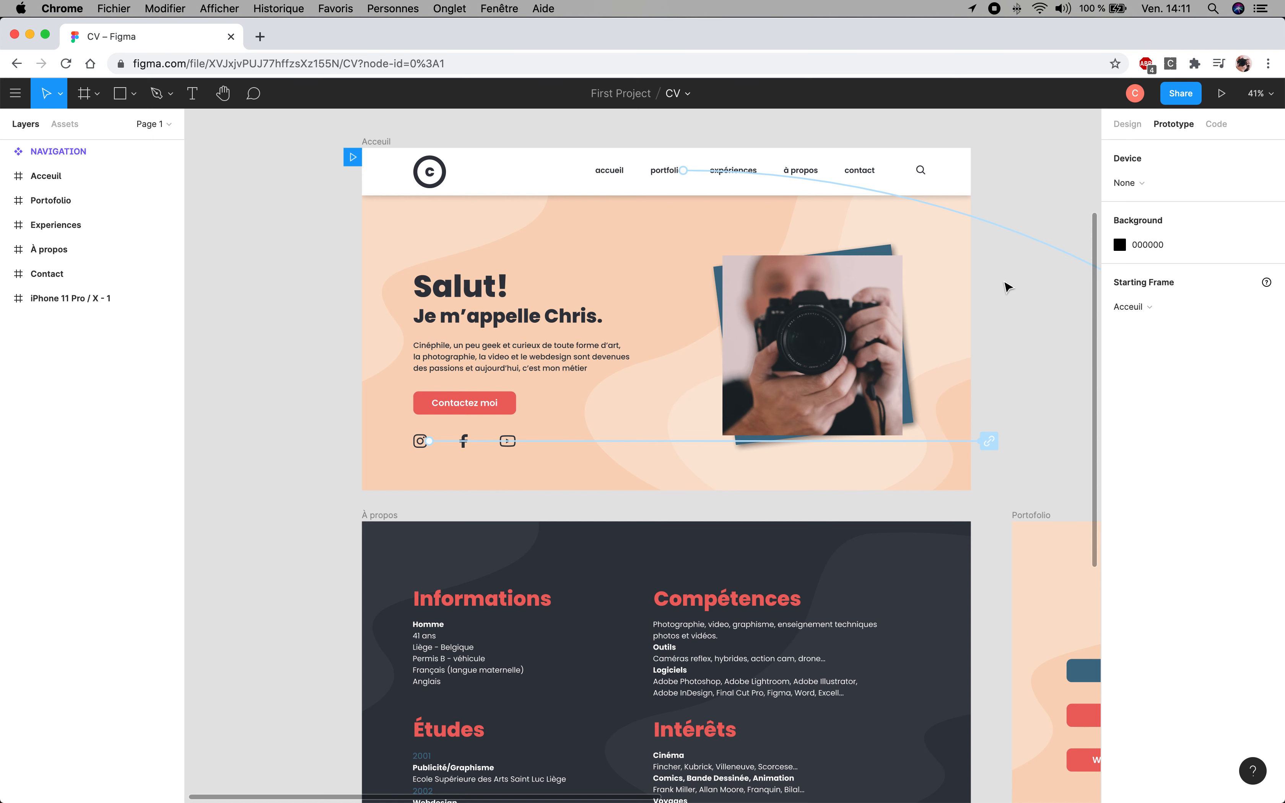
double_click(800, 170)
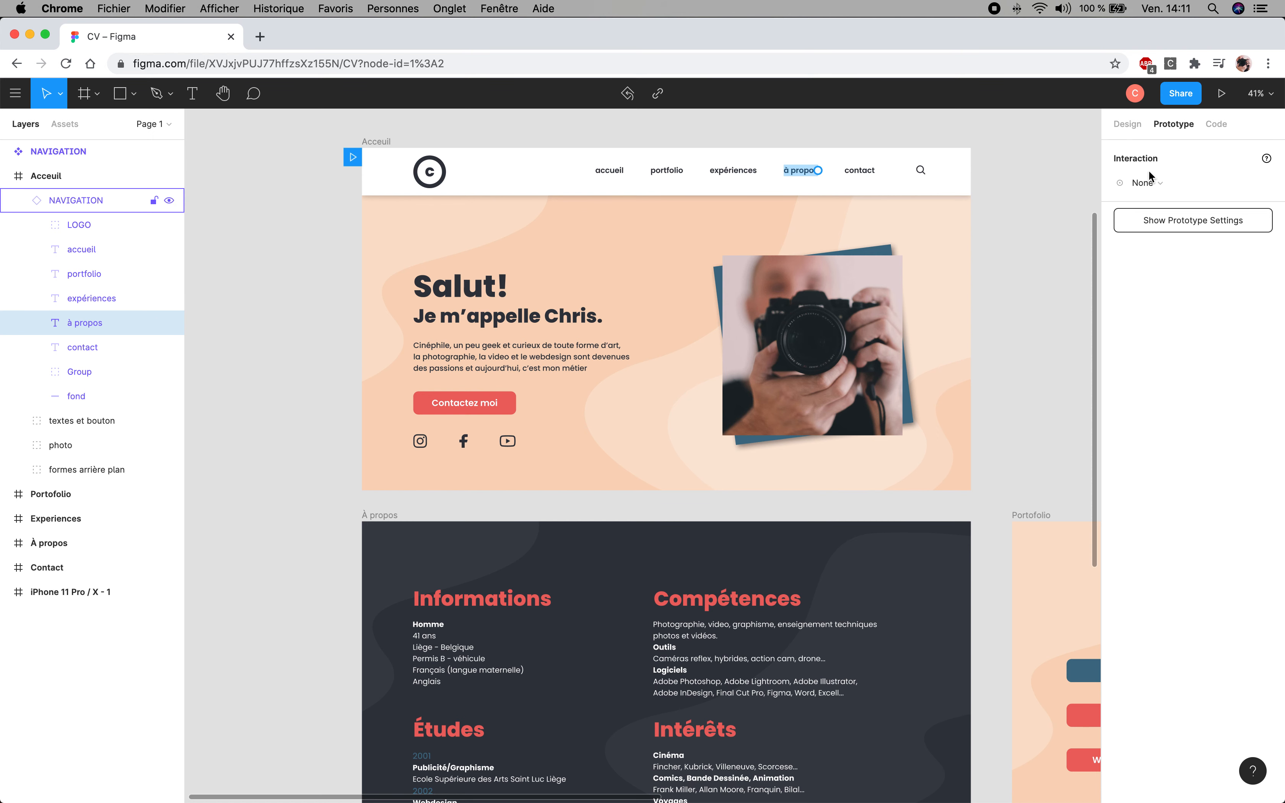
left_click(1154, 184)
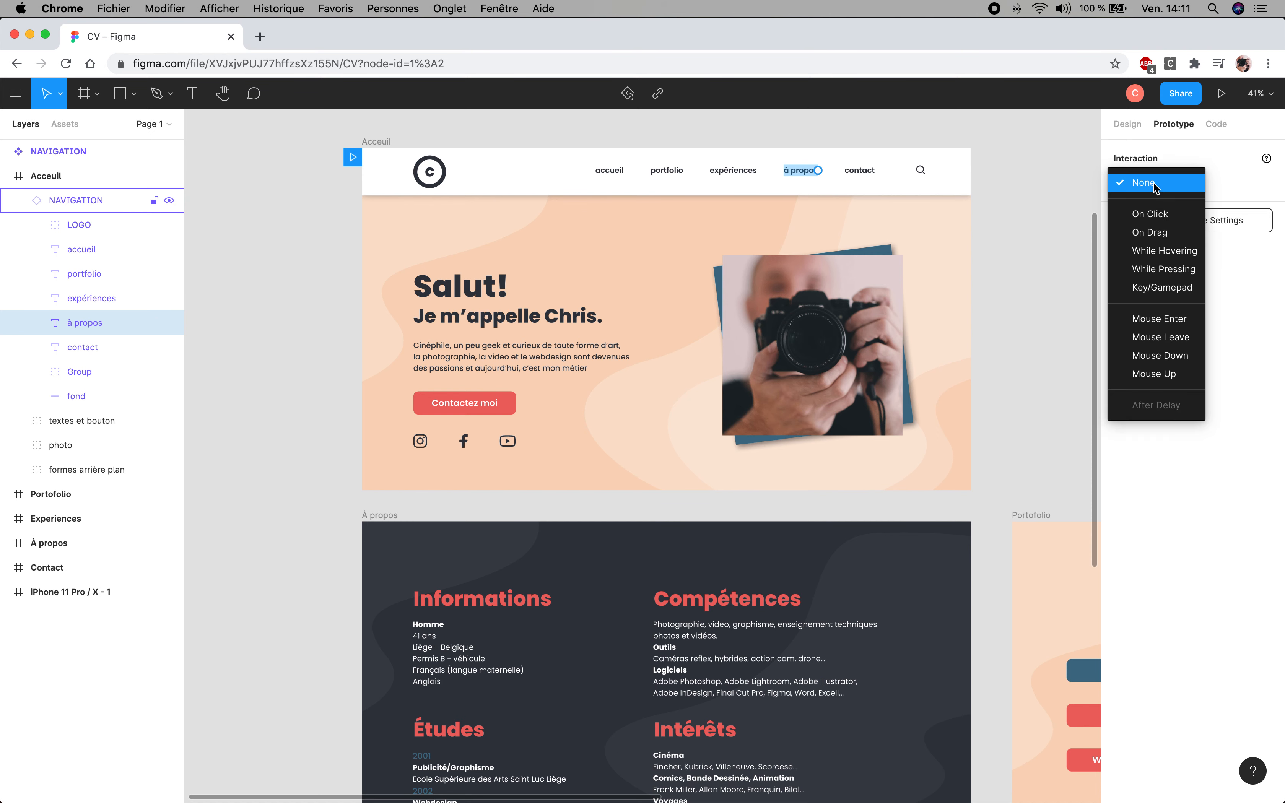
left_click(1149, 213)
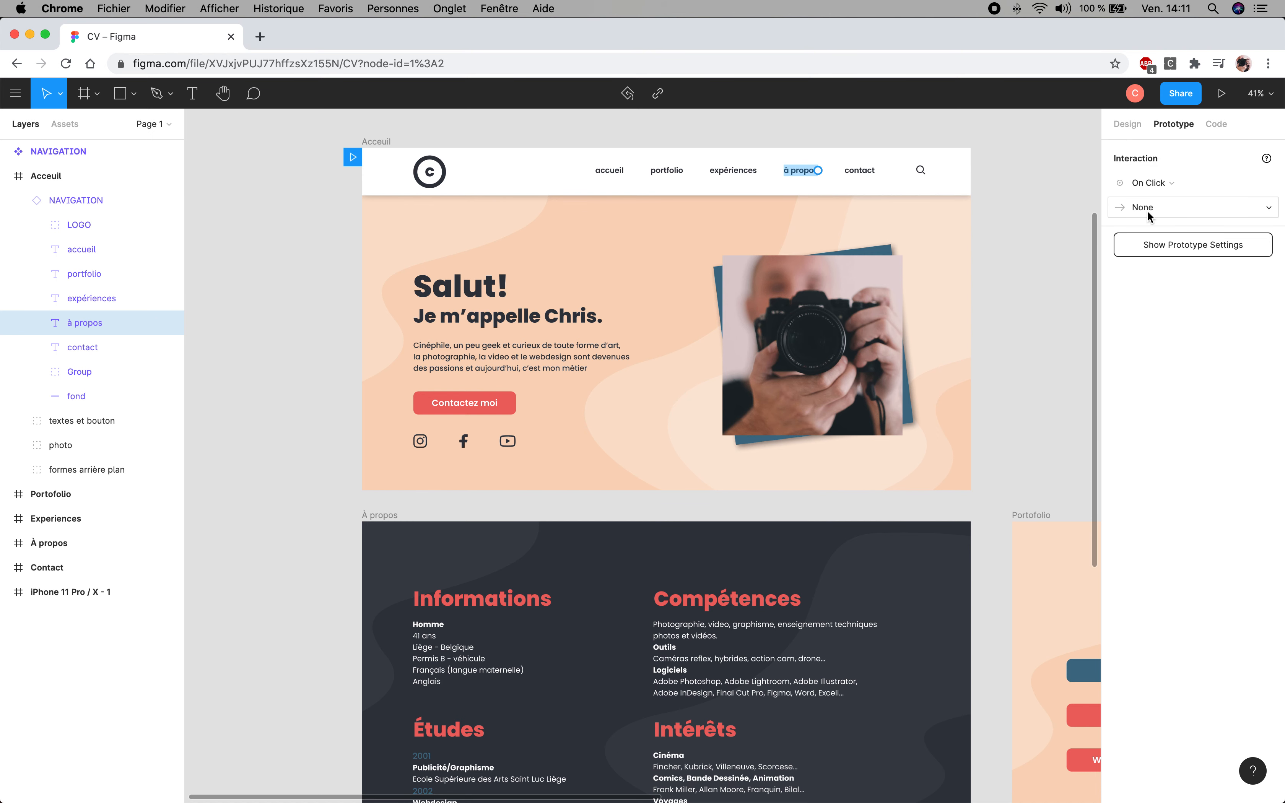
left_click(1188, 208)
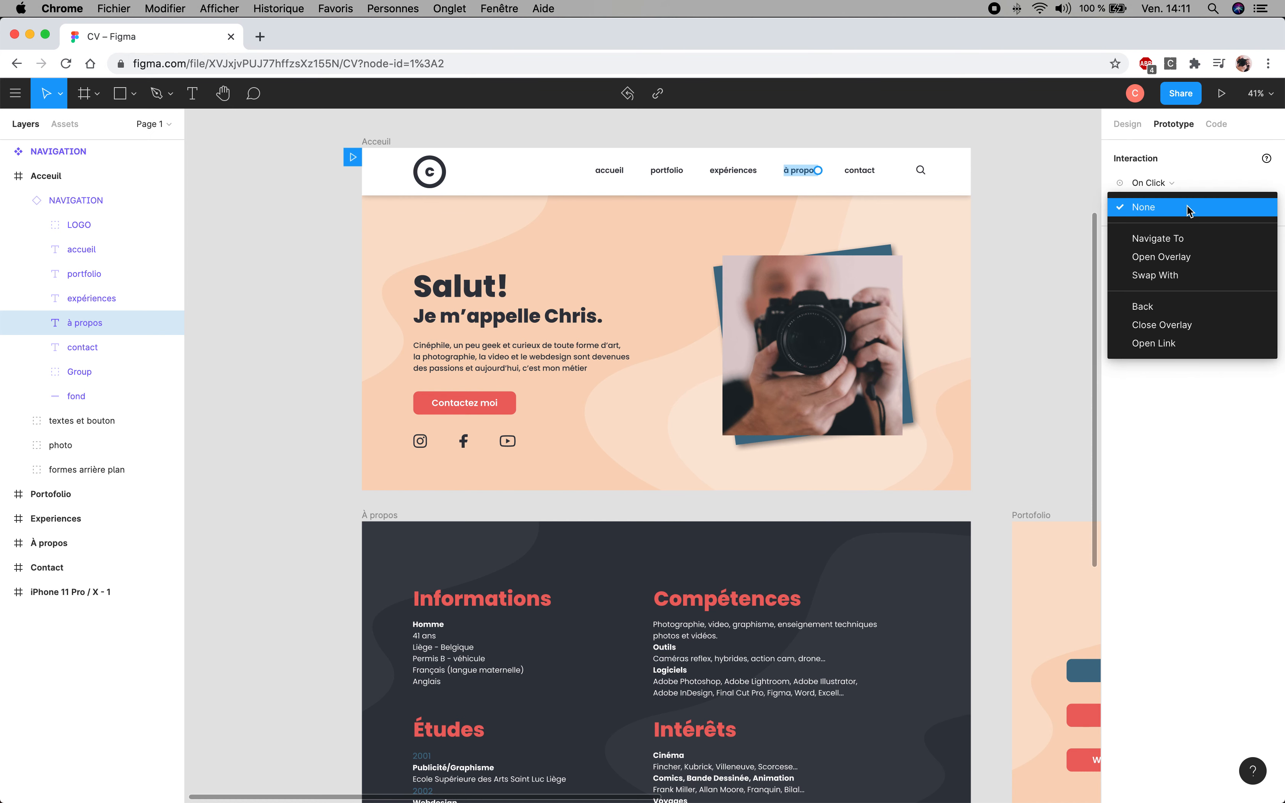
left_click(1179, 241)
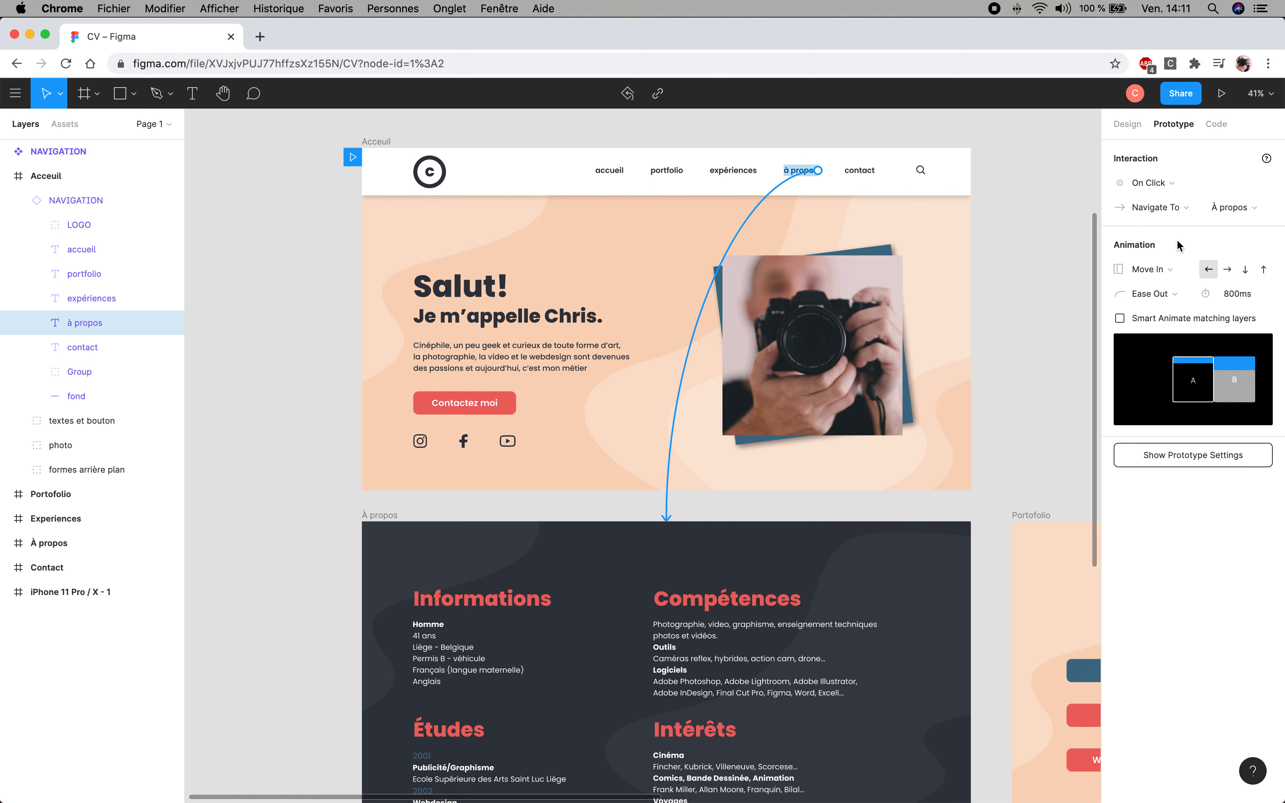
left_click(1231, 211)
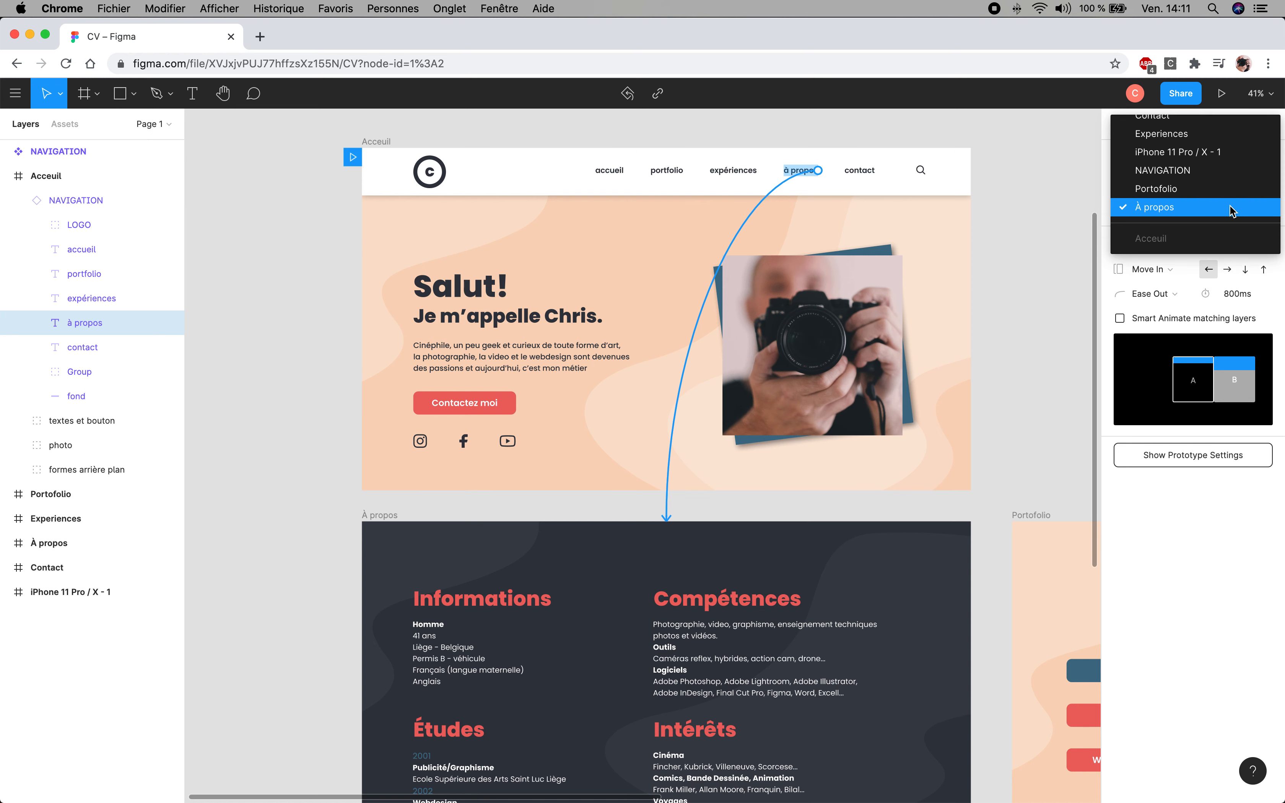
left_click(1231, 211)
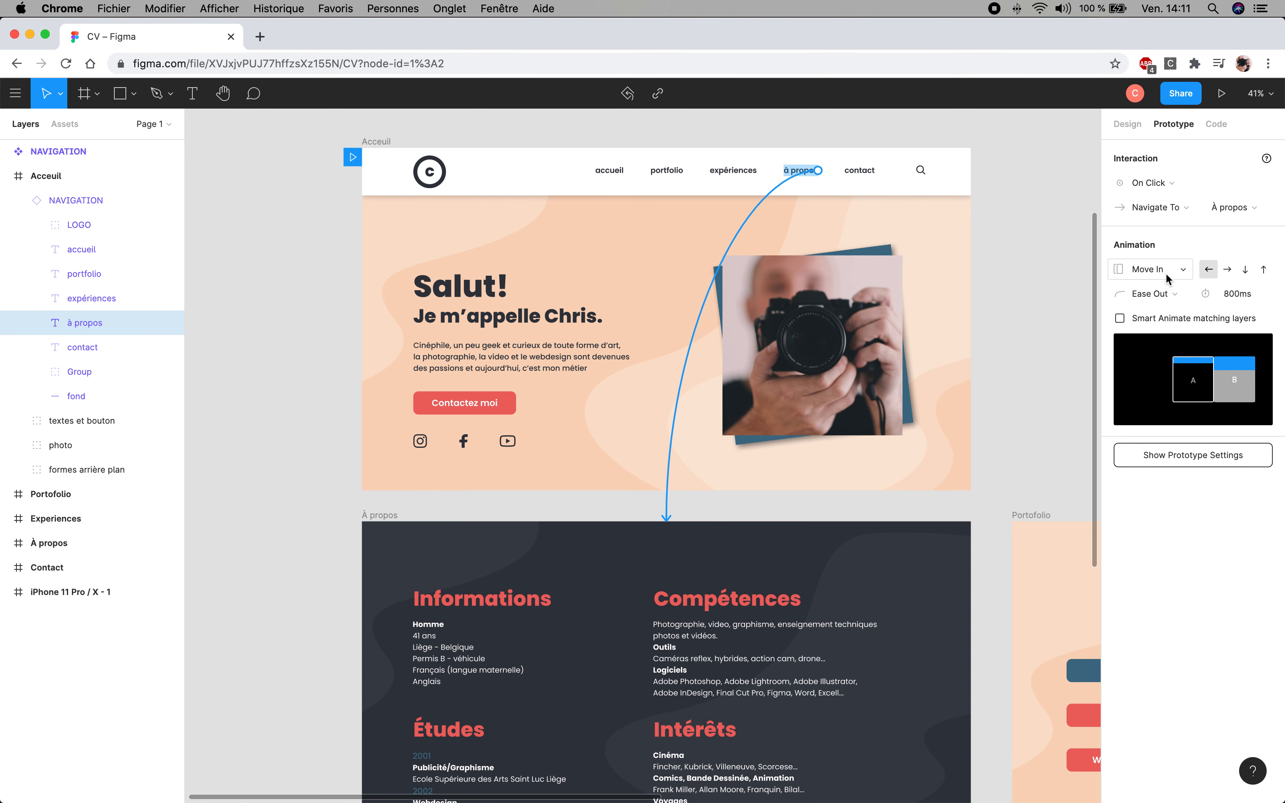
Try the Instant animation on the à propos link's interaction and return it to Move In
left_click(1180, 274)
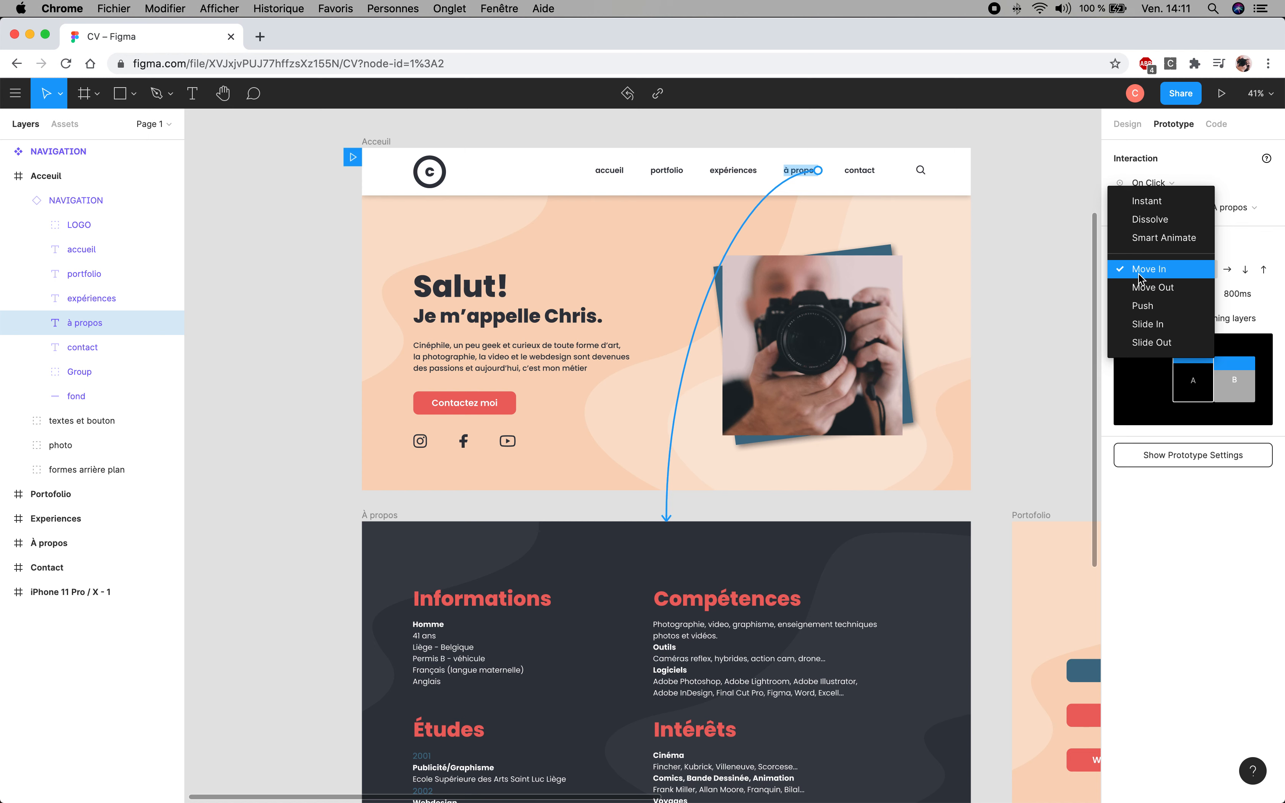
left_click(1146, 202)
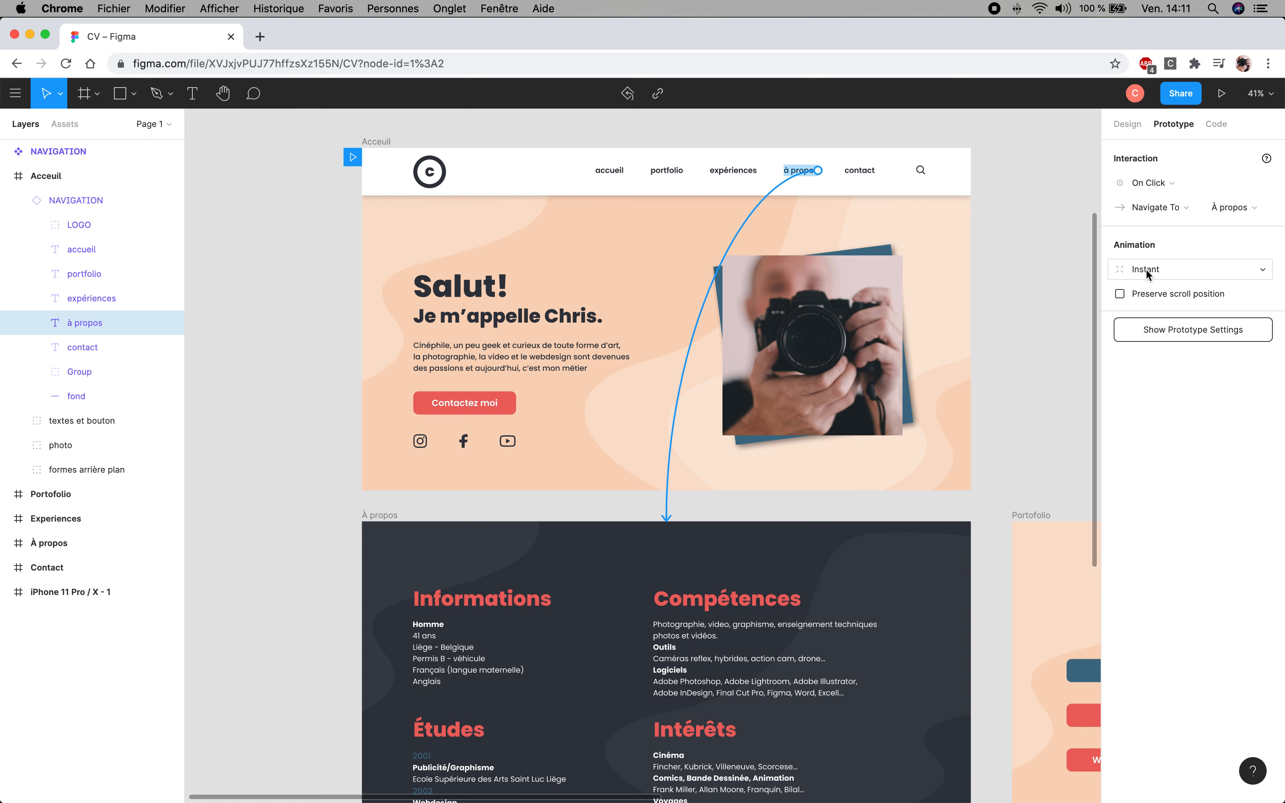
left_click(1242, 268)
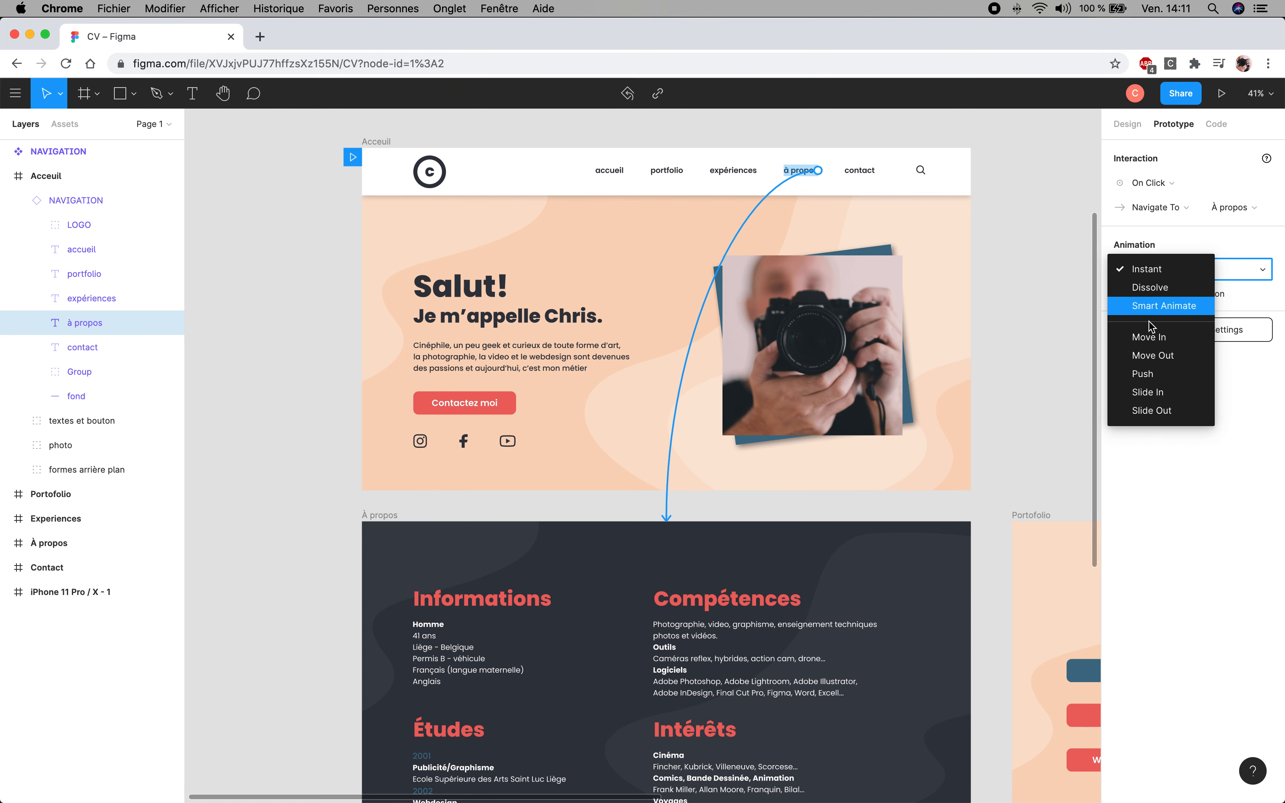
left_click(1146, 338)
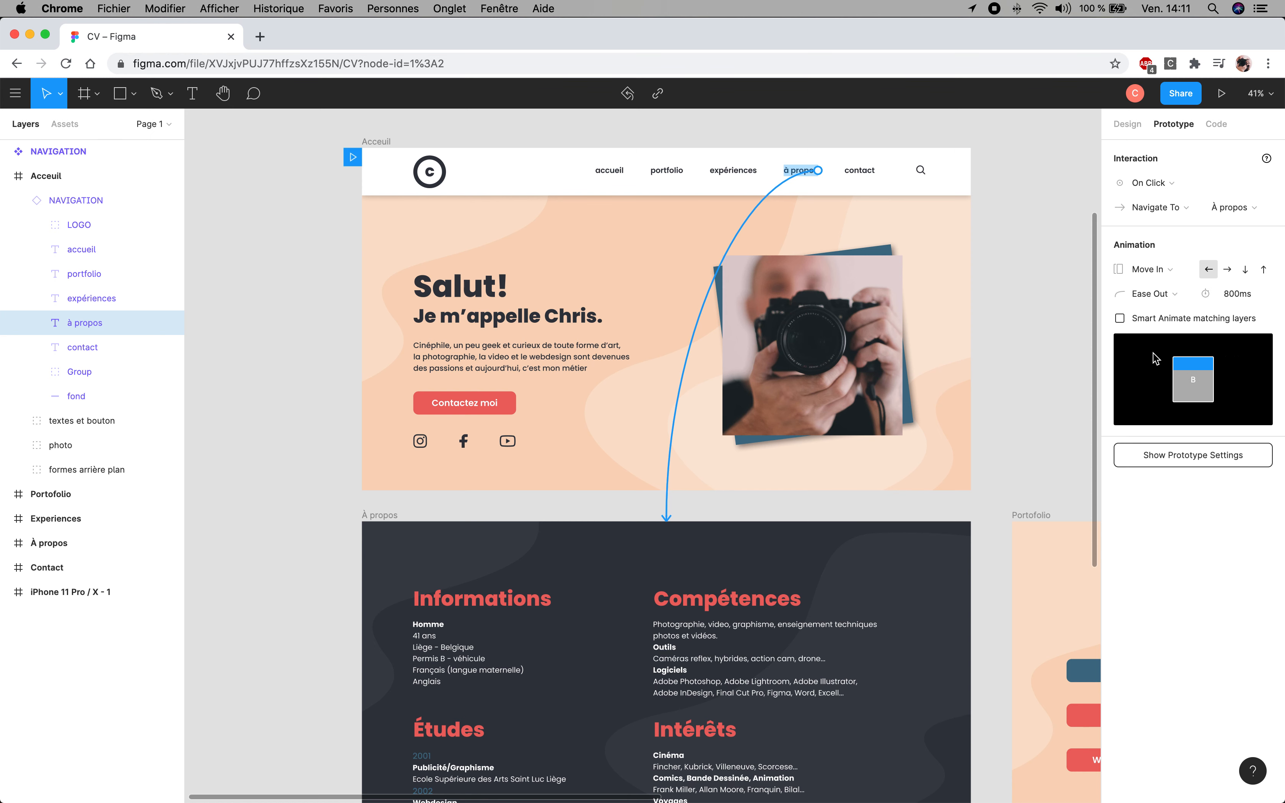
Open the duration of the à propos link's Move In animation for inspection
left_click(1235, 293)
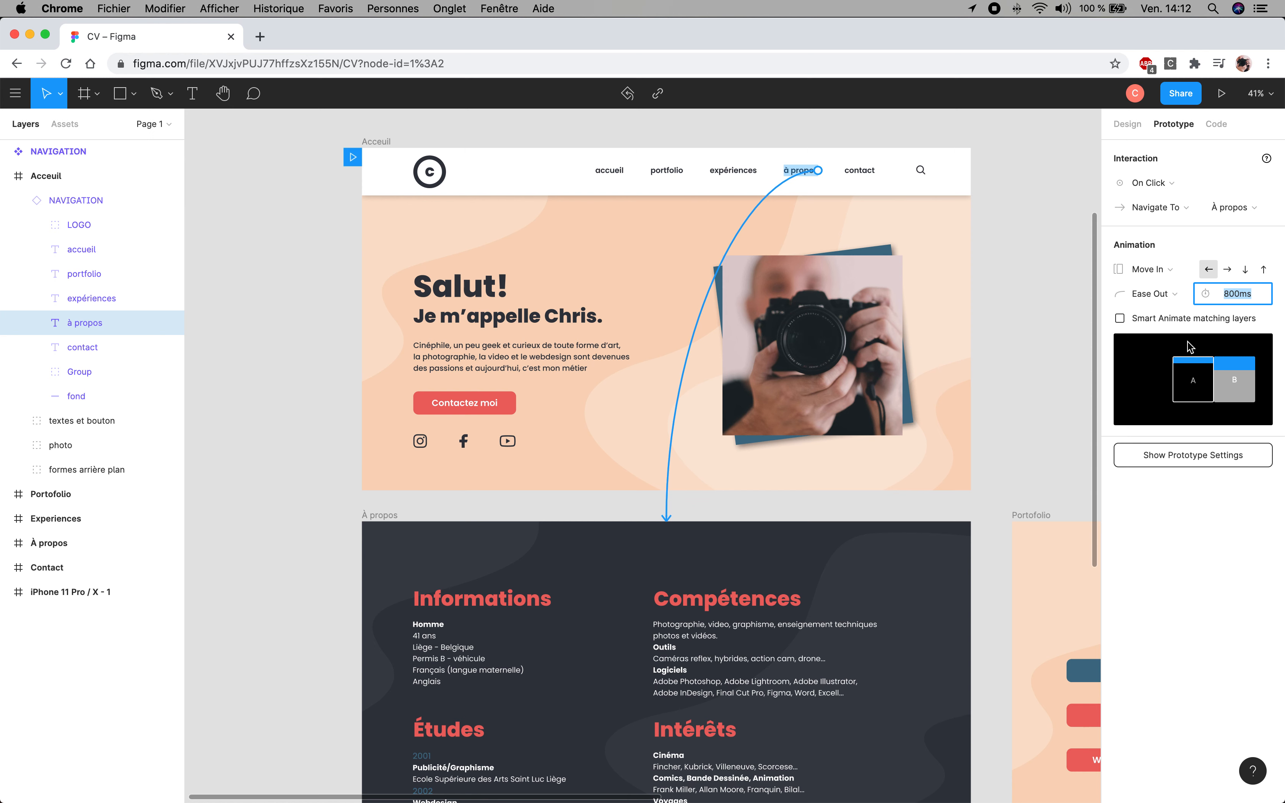
left_click(1227, 294)
left_click_drag(1239, 294, 1209, 295)
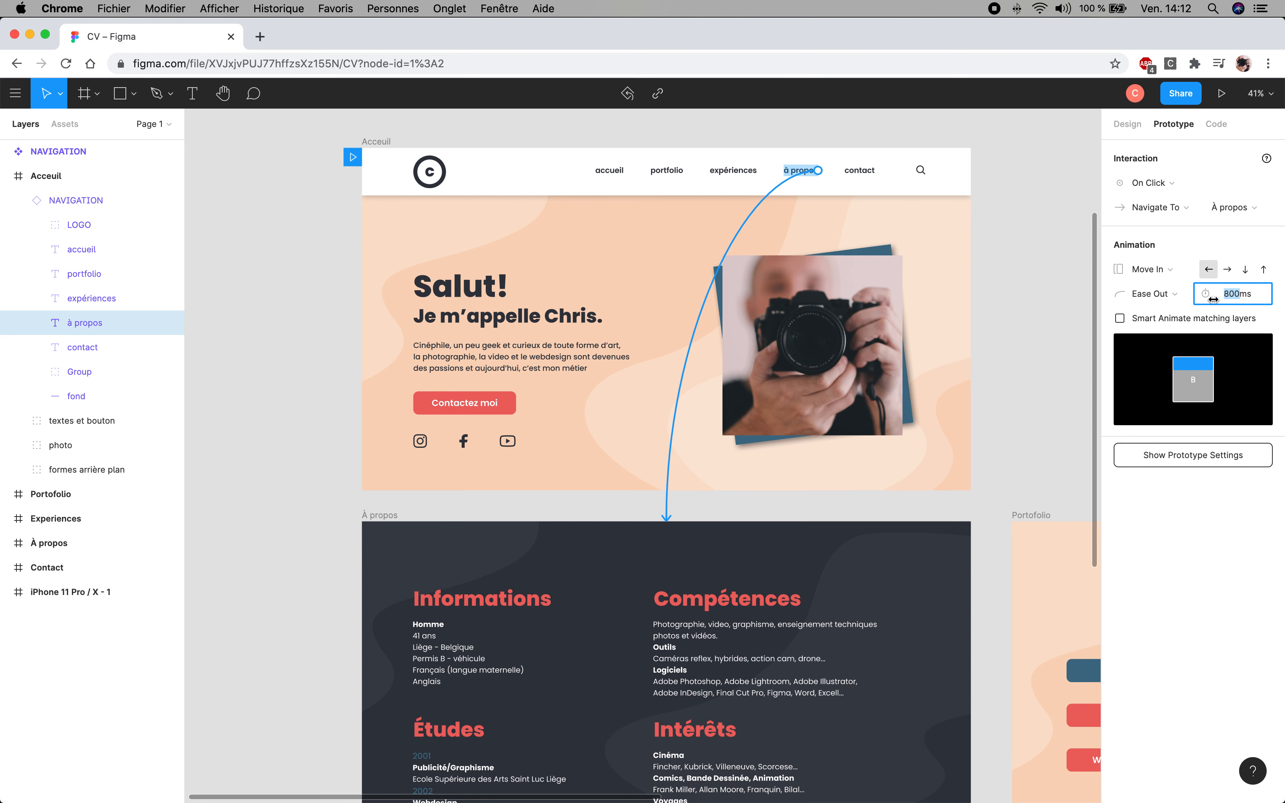
left_click(1151, 583)
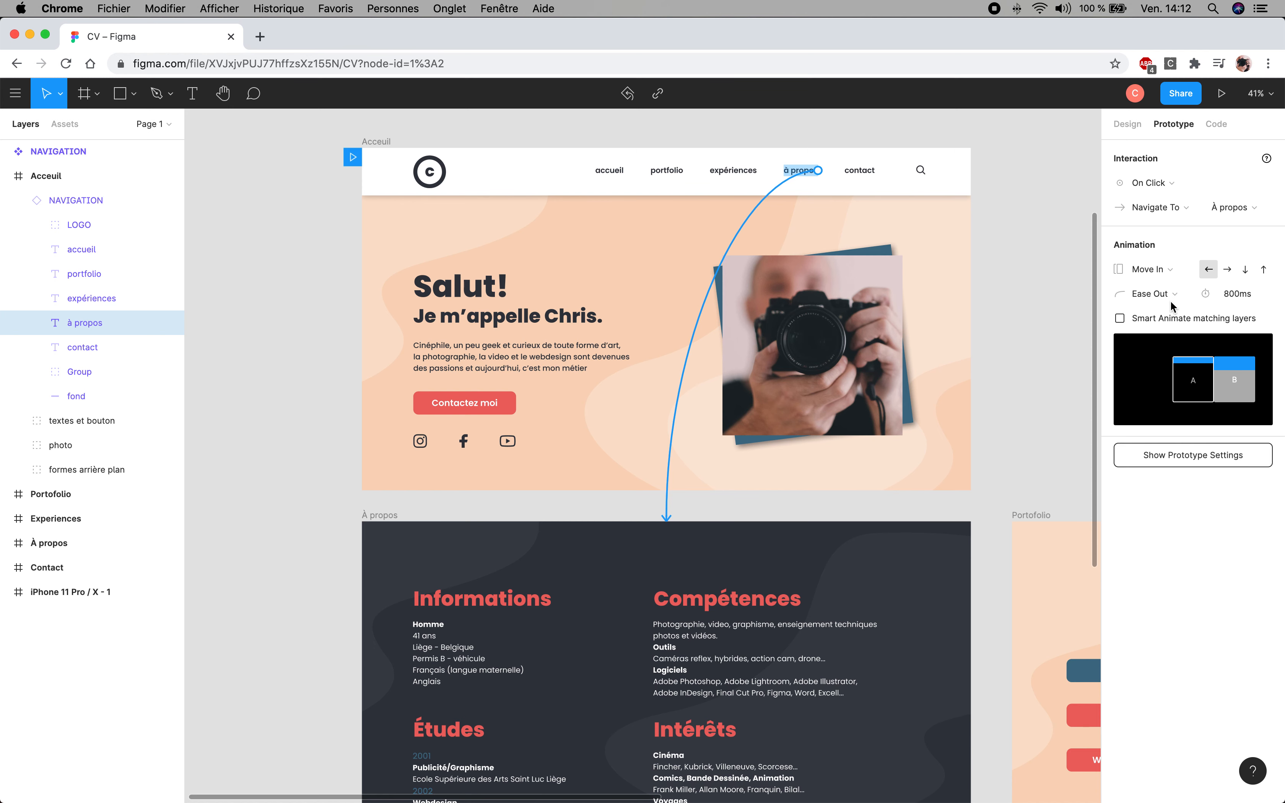
Give the contact link in the Acceuil navigation bar an On Click interaction that uses Navigate To with the Contact frame as destination
left_click(859, 171)
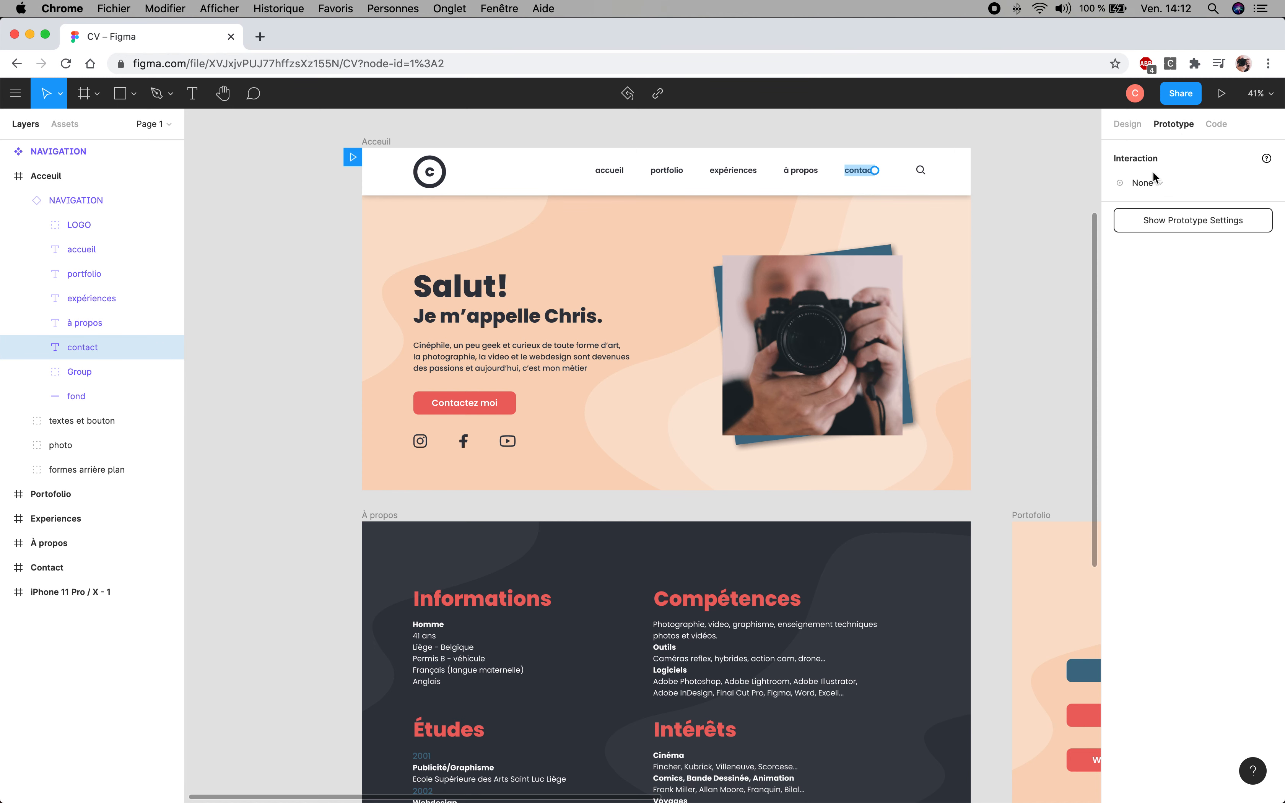
left_click(1148, 183)
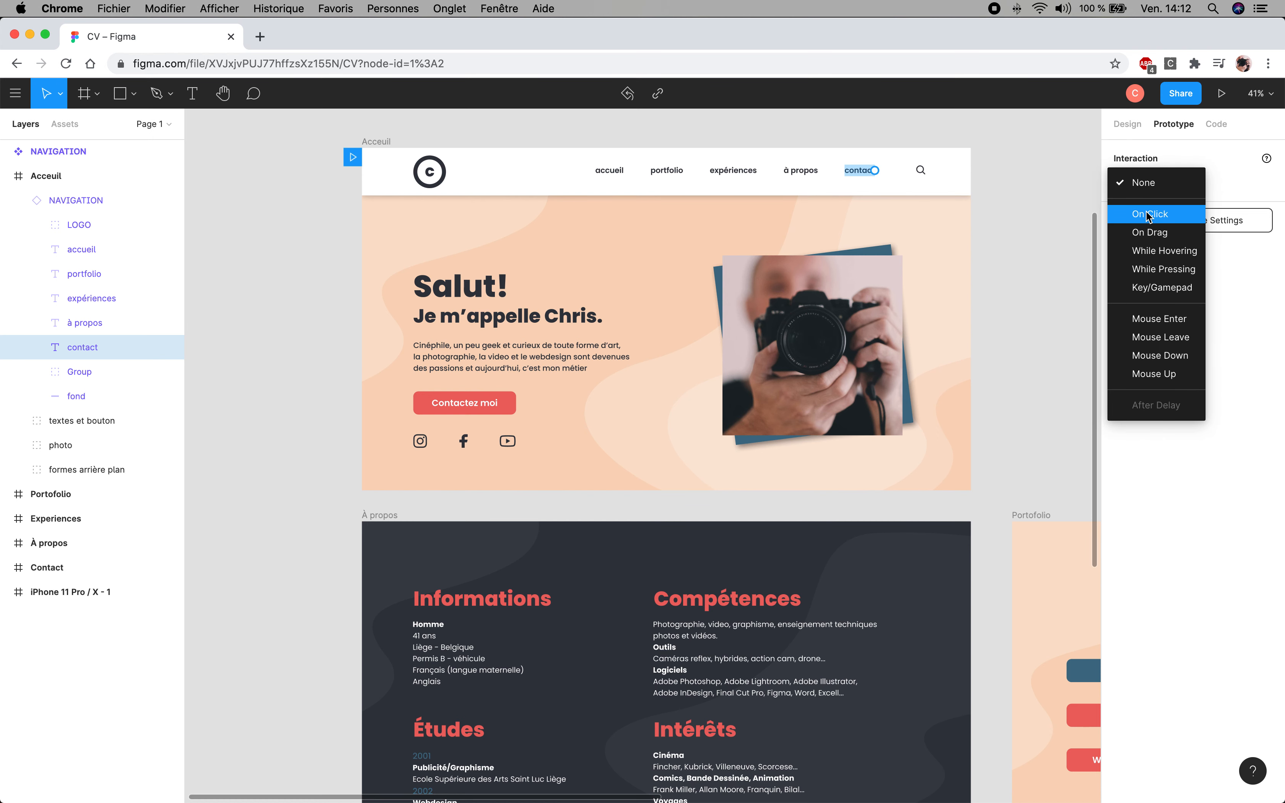
left_click(1148, 214)
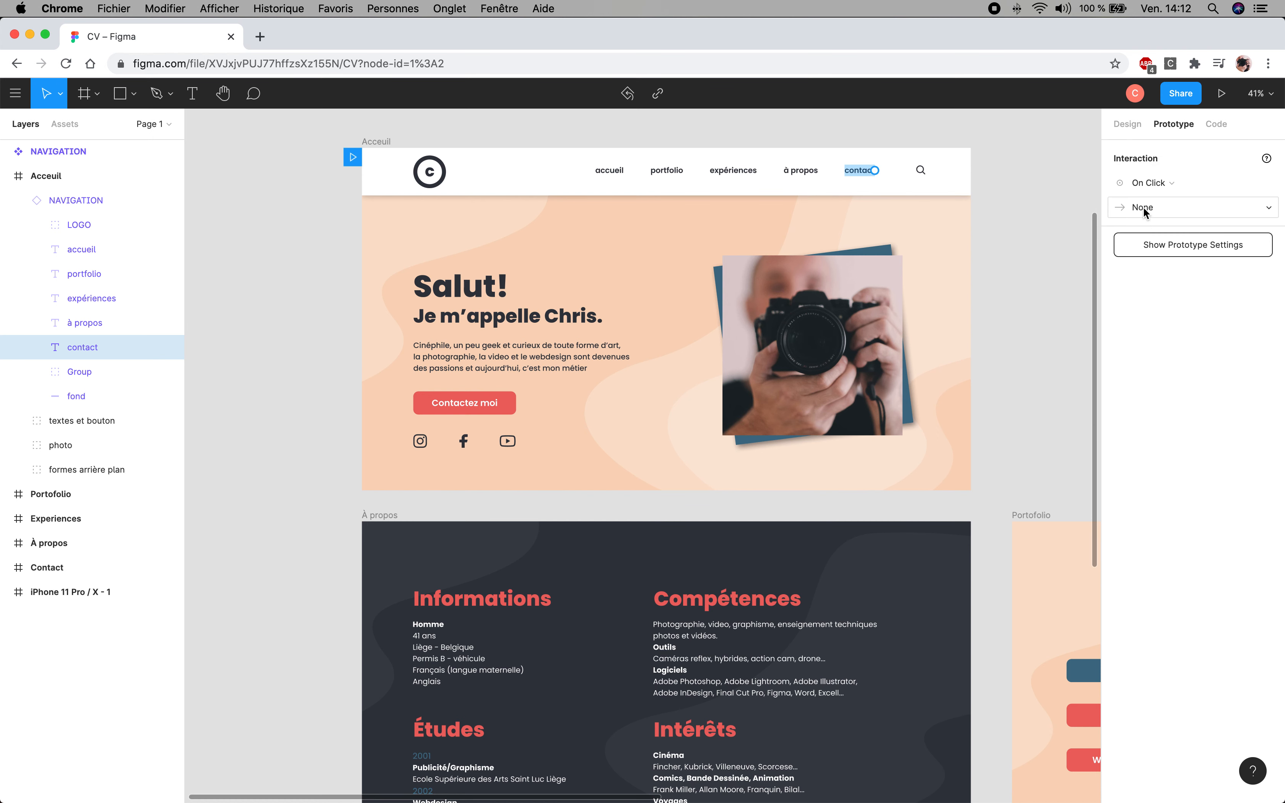
left_click(1143, 207)
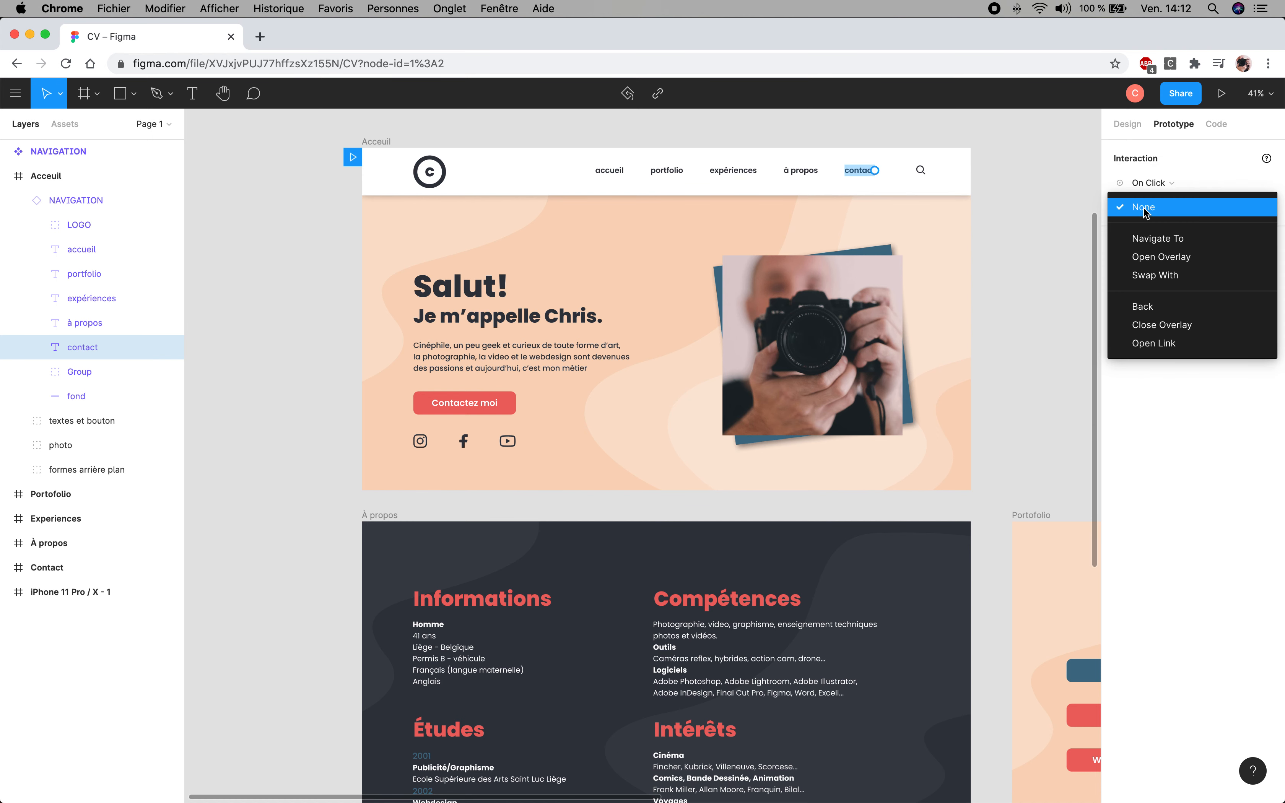
left_click(1149, 242)
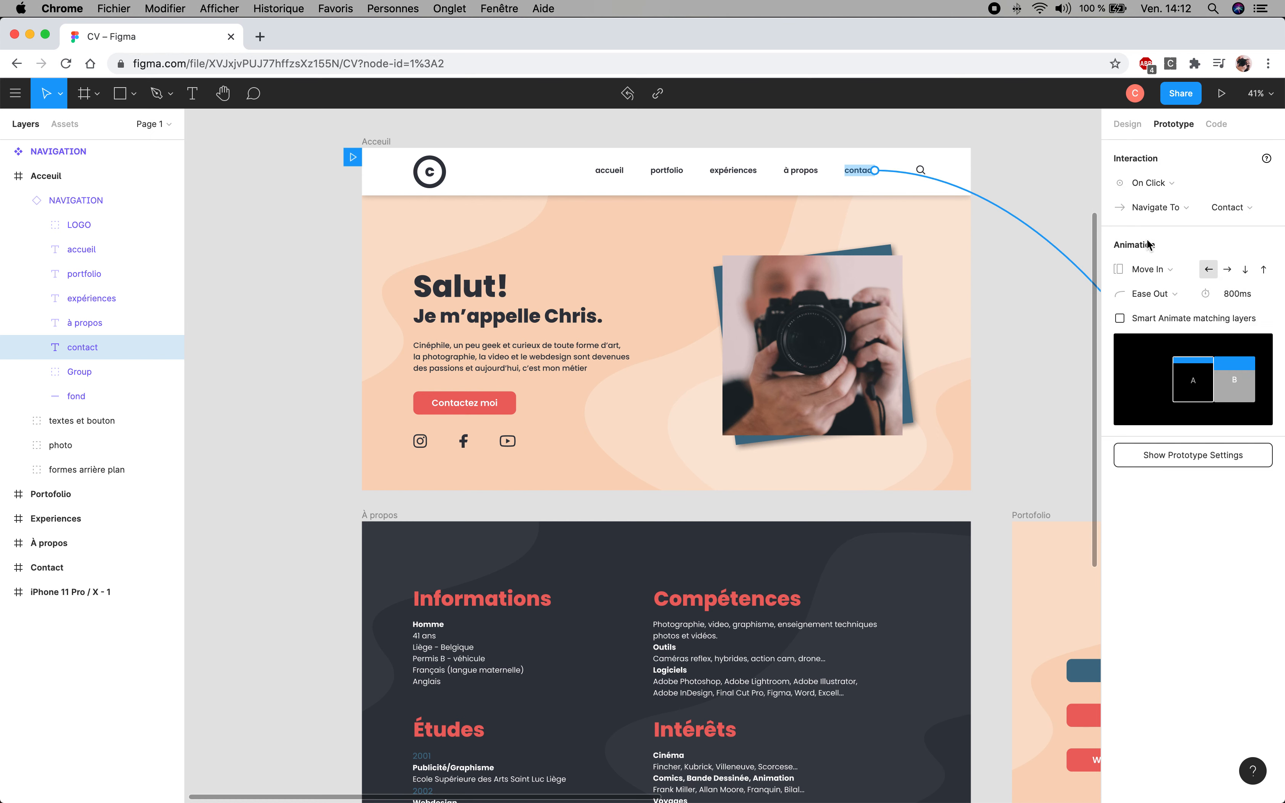
left_click(1229, 207)
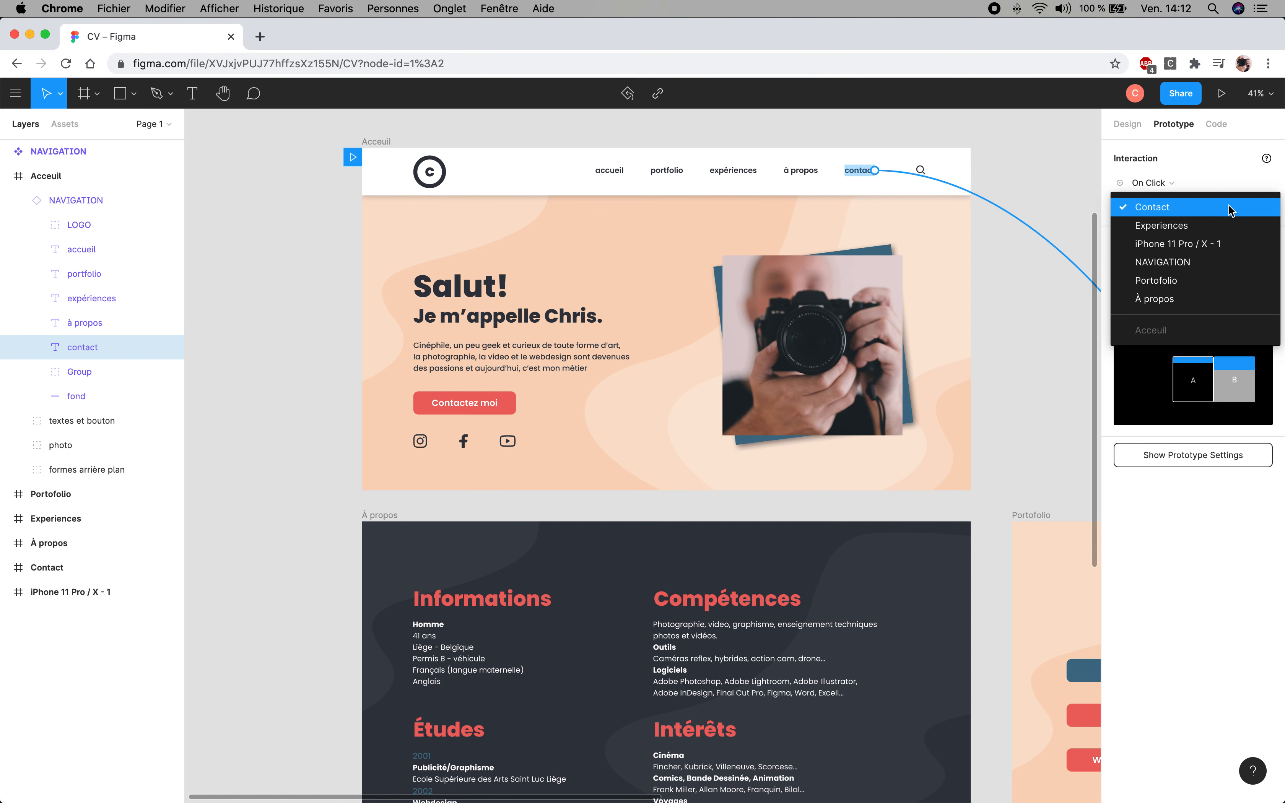
left_click(1229, 207)
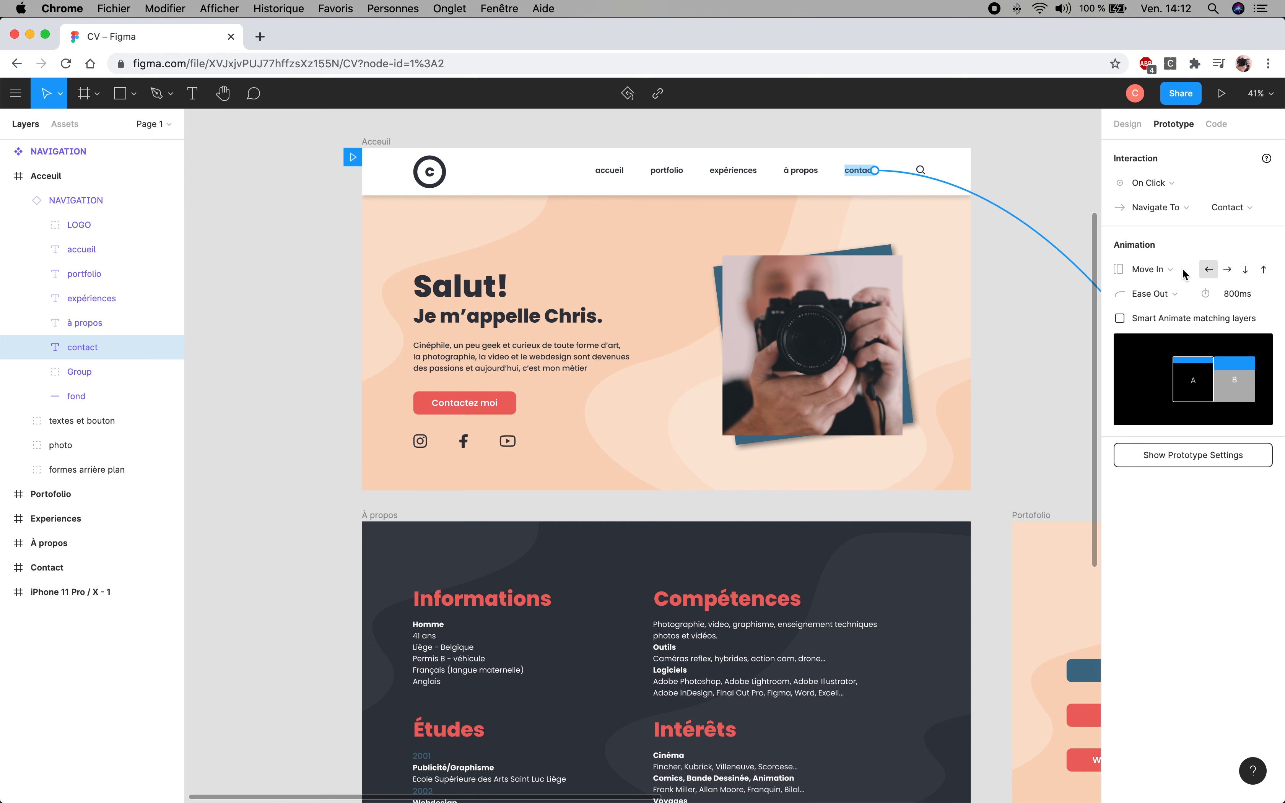
Give the expériences link in the Acceuil navigation bar an On Click, Navigate To interaction targeting the Experiences frame, and review the portfolio link's interaction
left_click(799, 170)
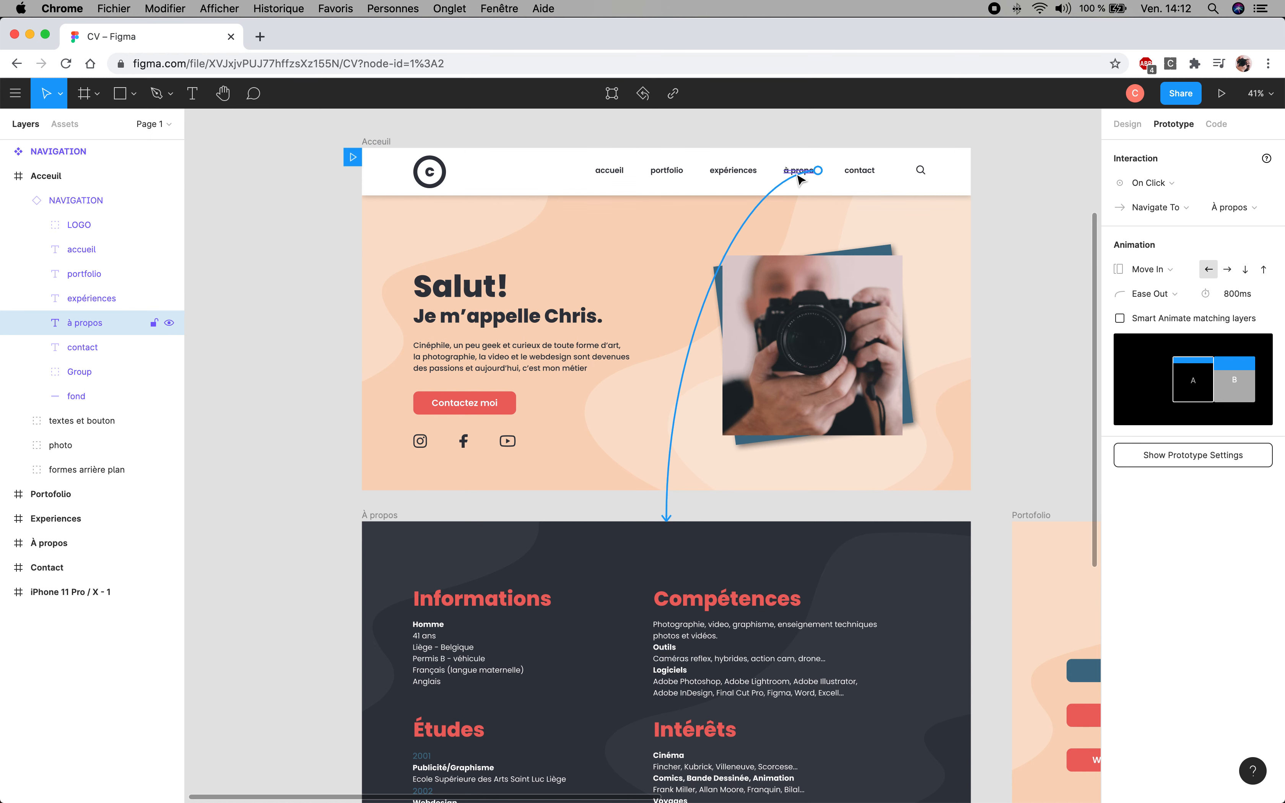
left_click(728, 171)
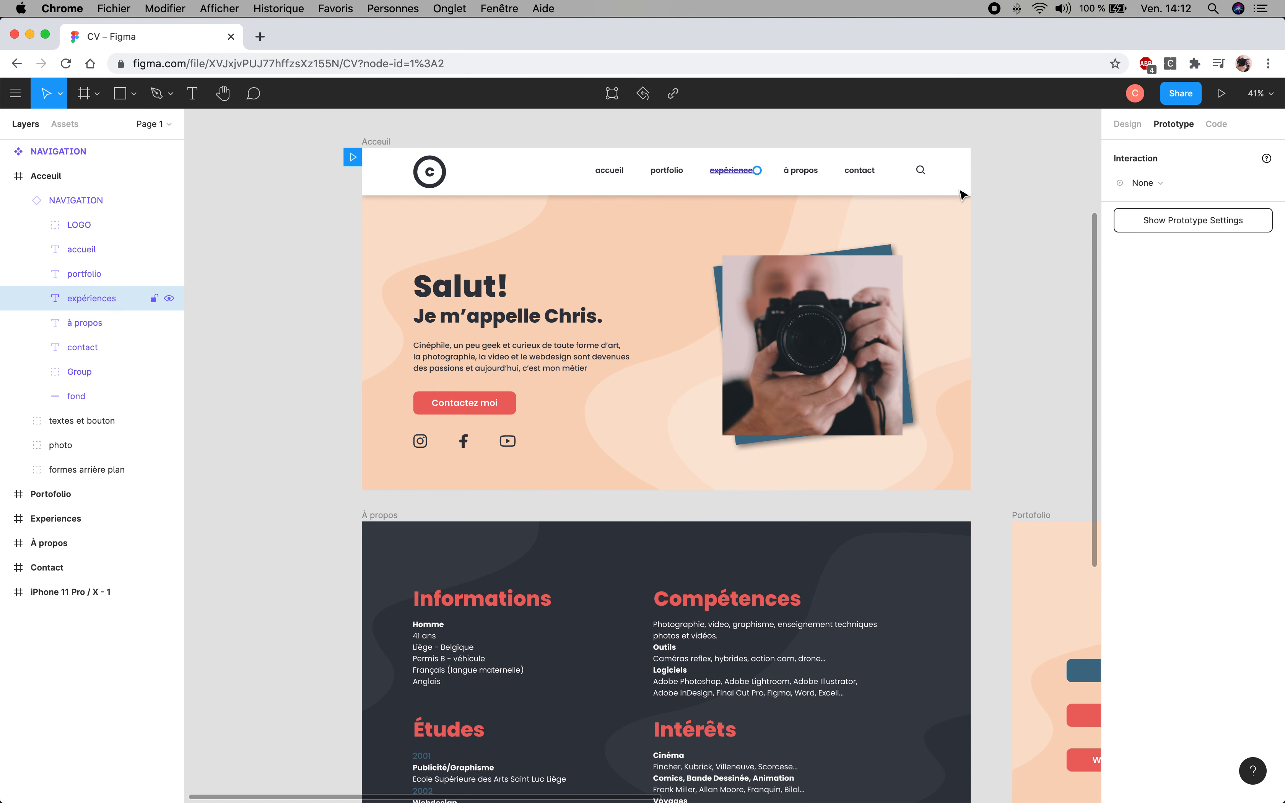
left_click(1160, 184)
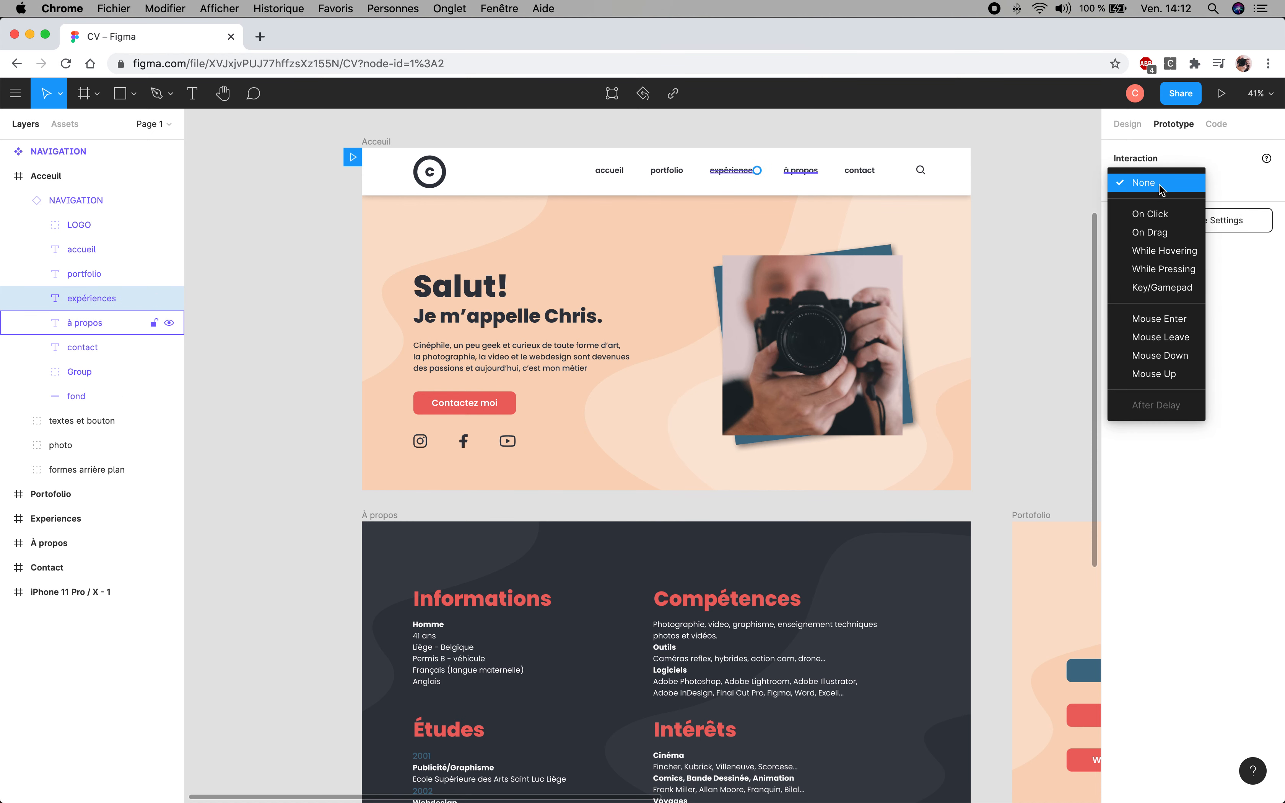
left_click(1165, 214)
left_click(1162, 208)
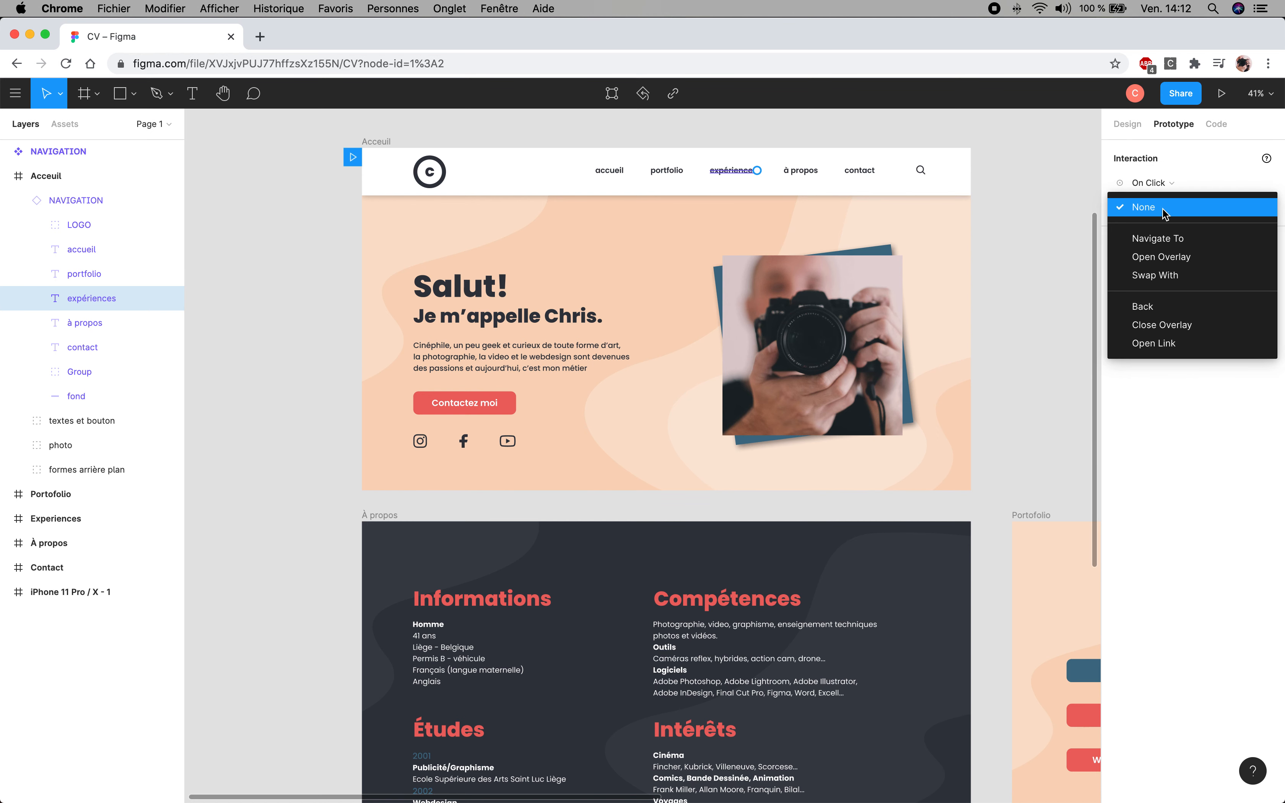
left_click(1167, 239)
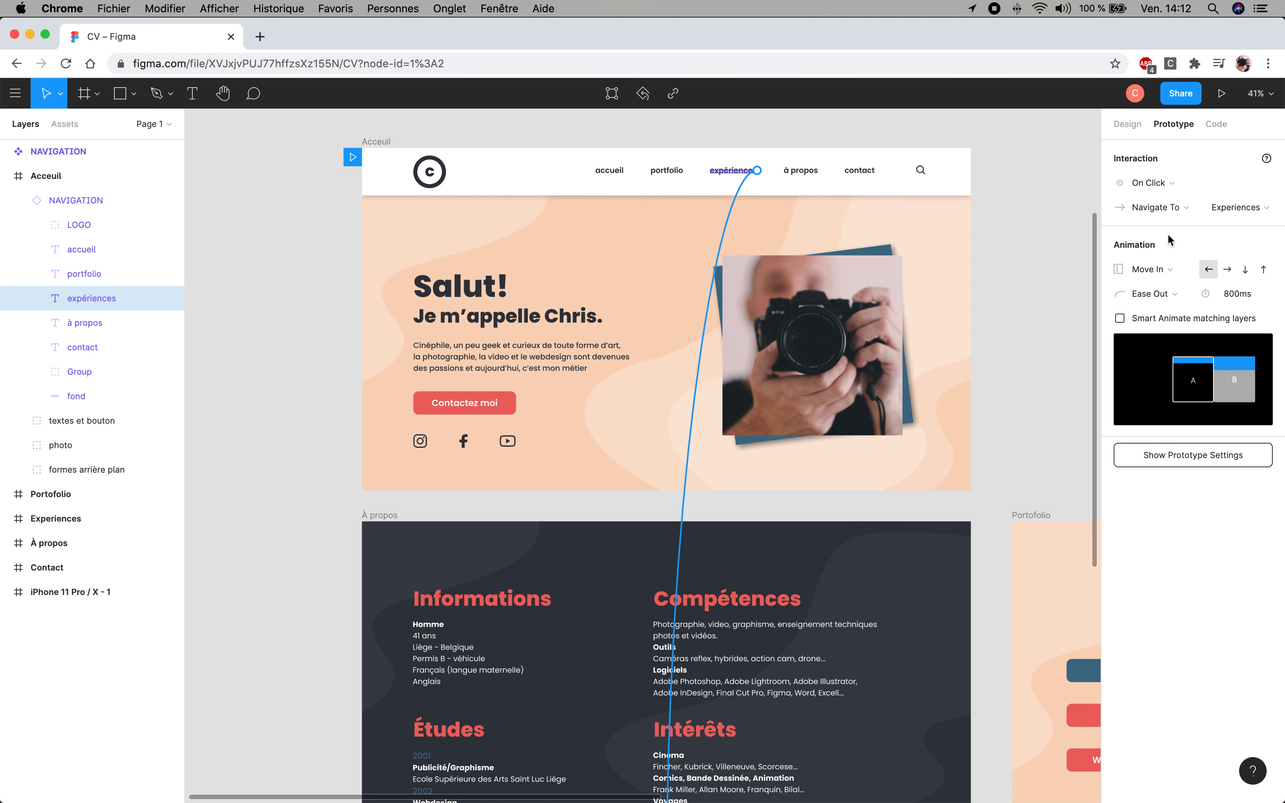
left_click(1243, 208)
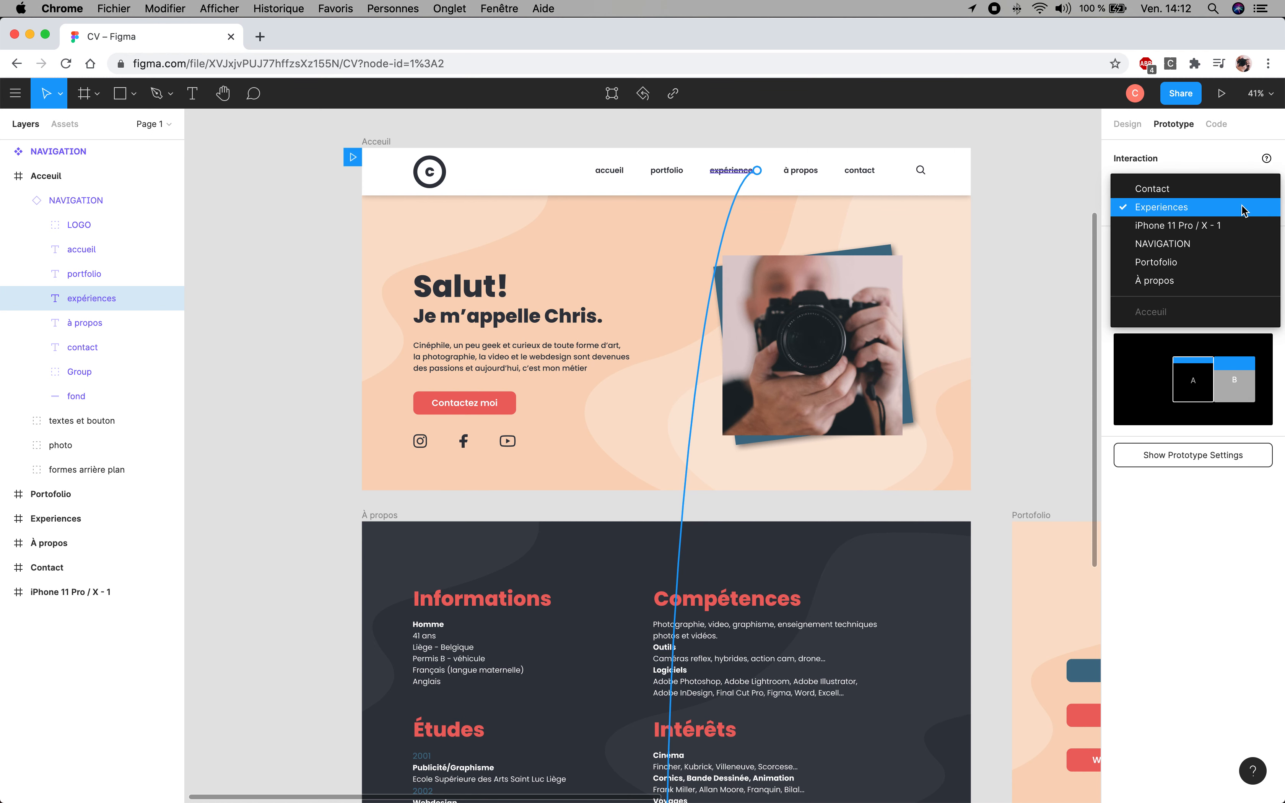
left_click(1243, 208)
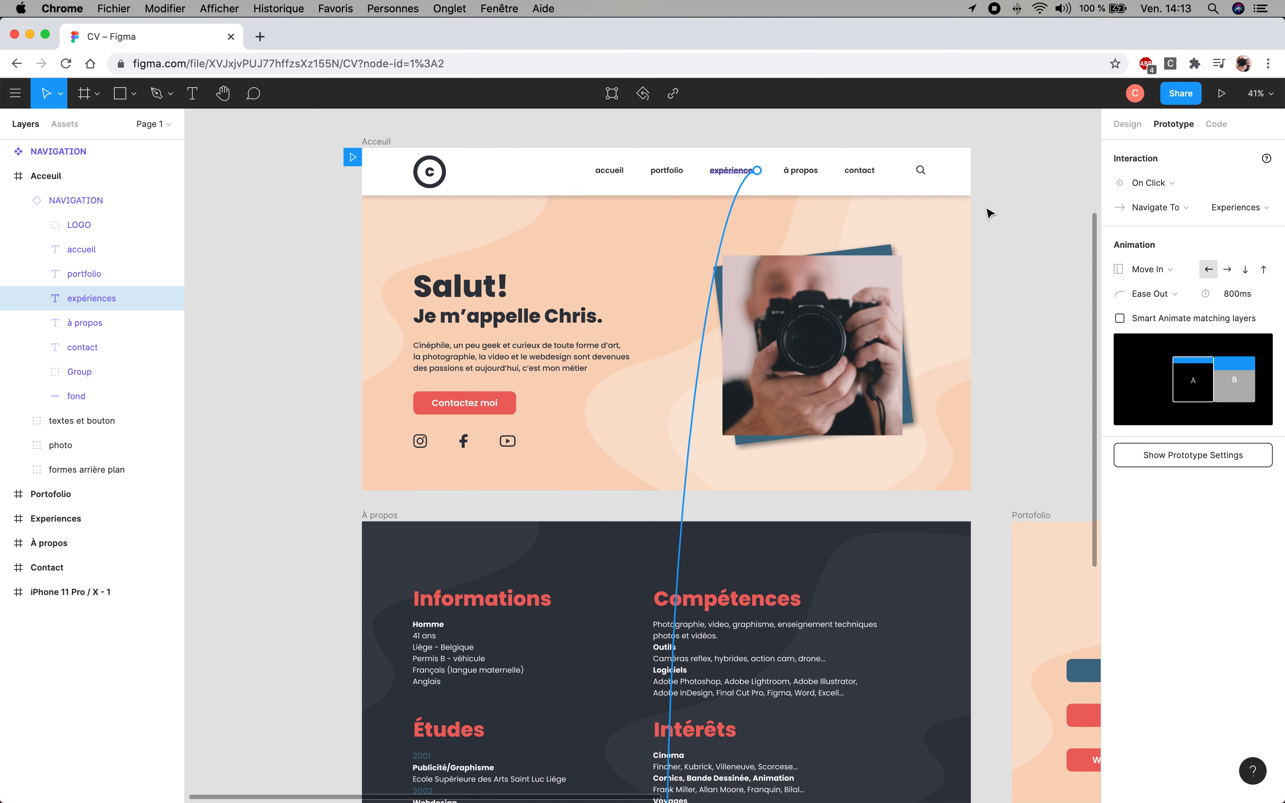
left_click(665, 175)
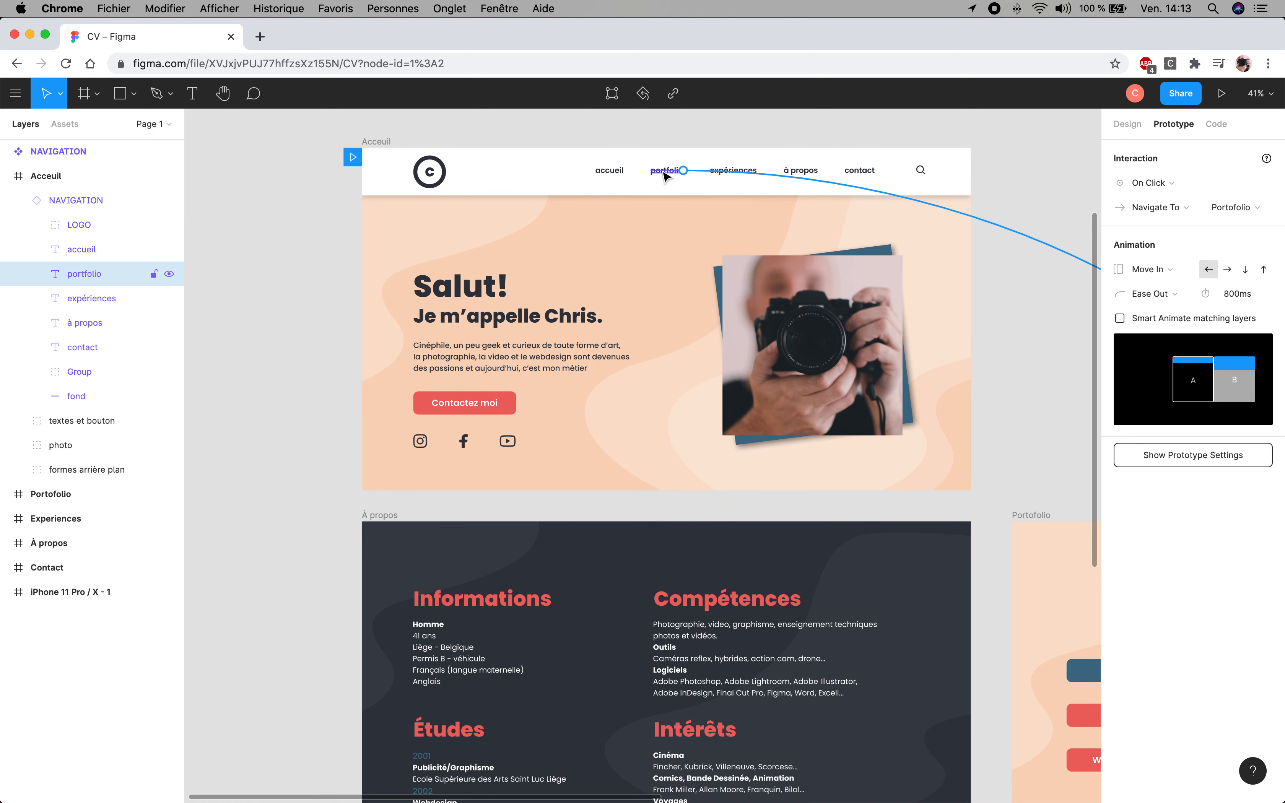
left_click(1040, 183)
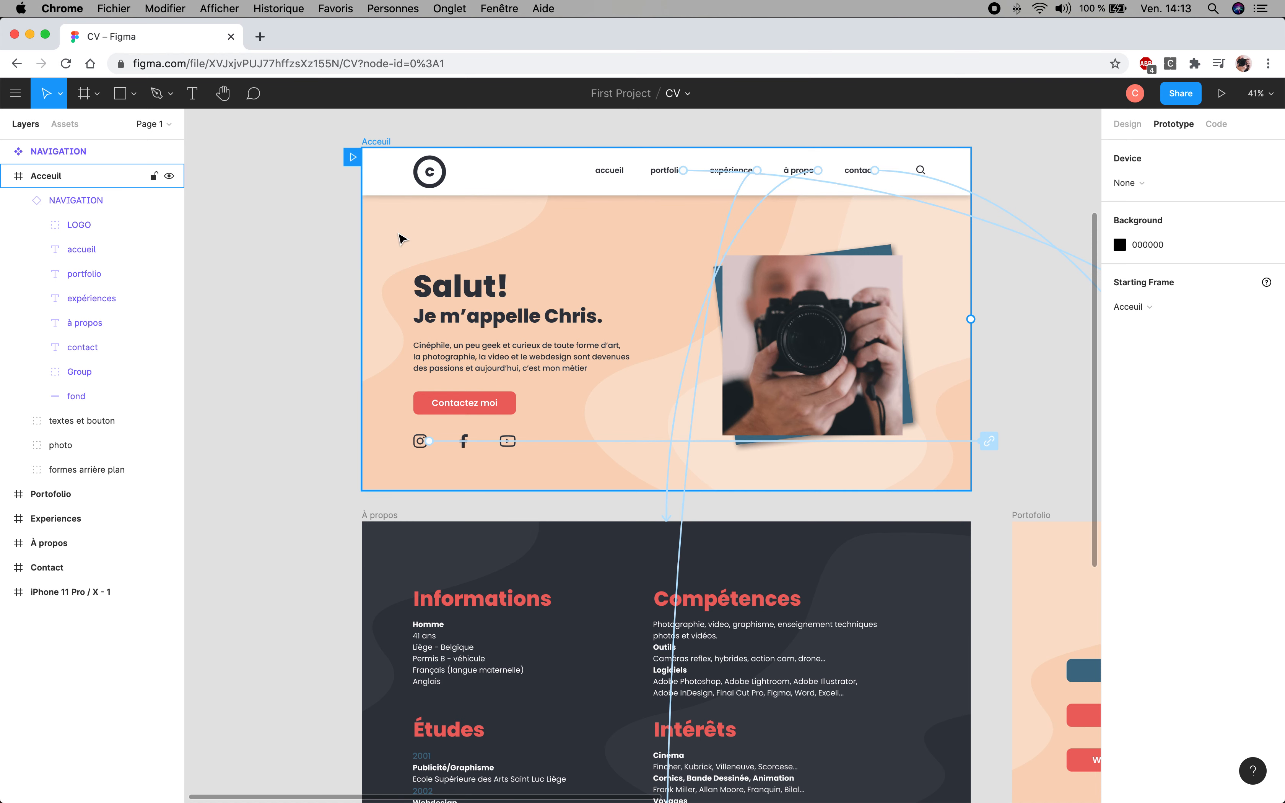
Place a copy of the linked Acceuil navigation bar at the top edge of the À propos frame
scroll(402, 239, "down", 1)
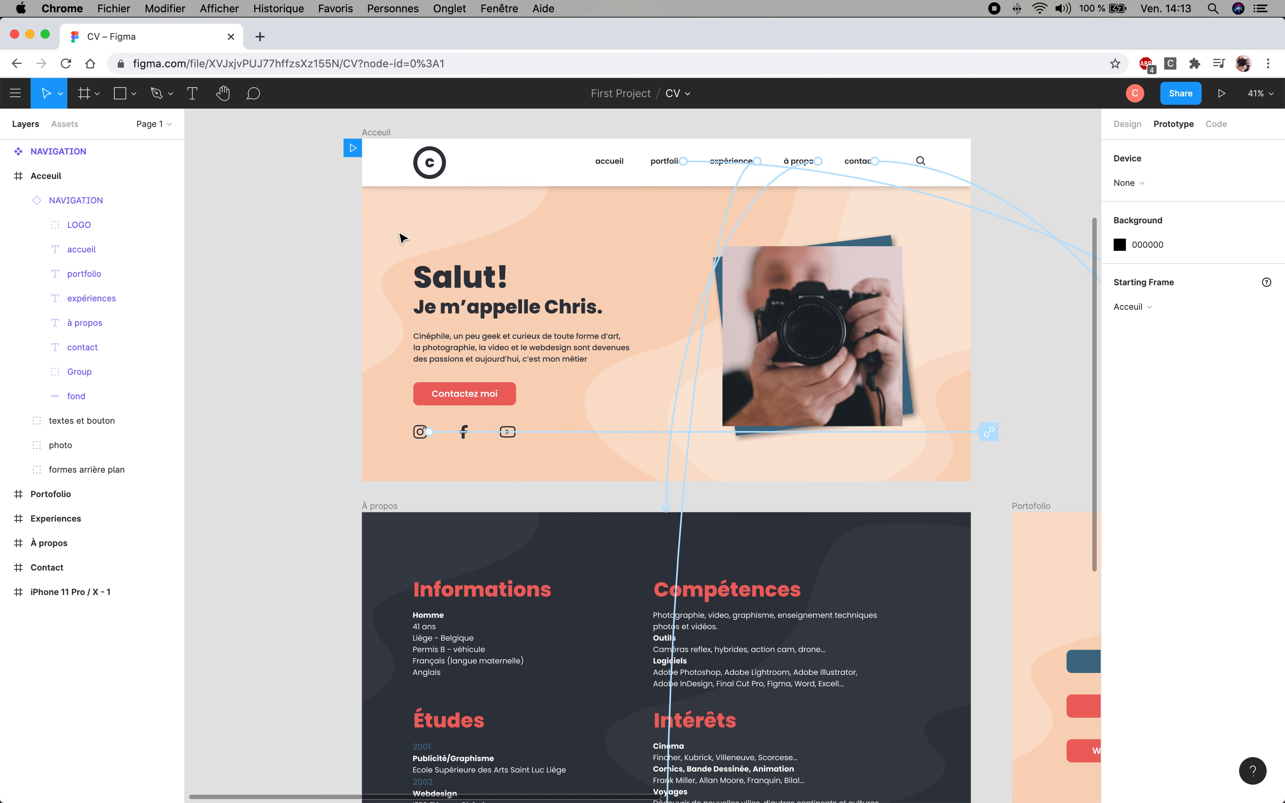
left_click(514, 172)
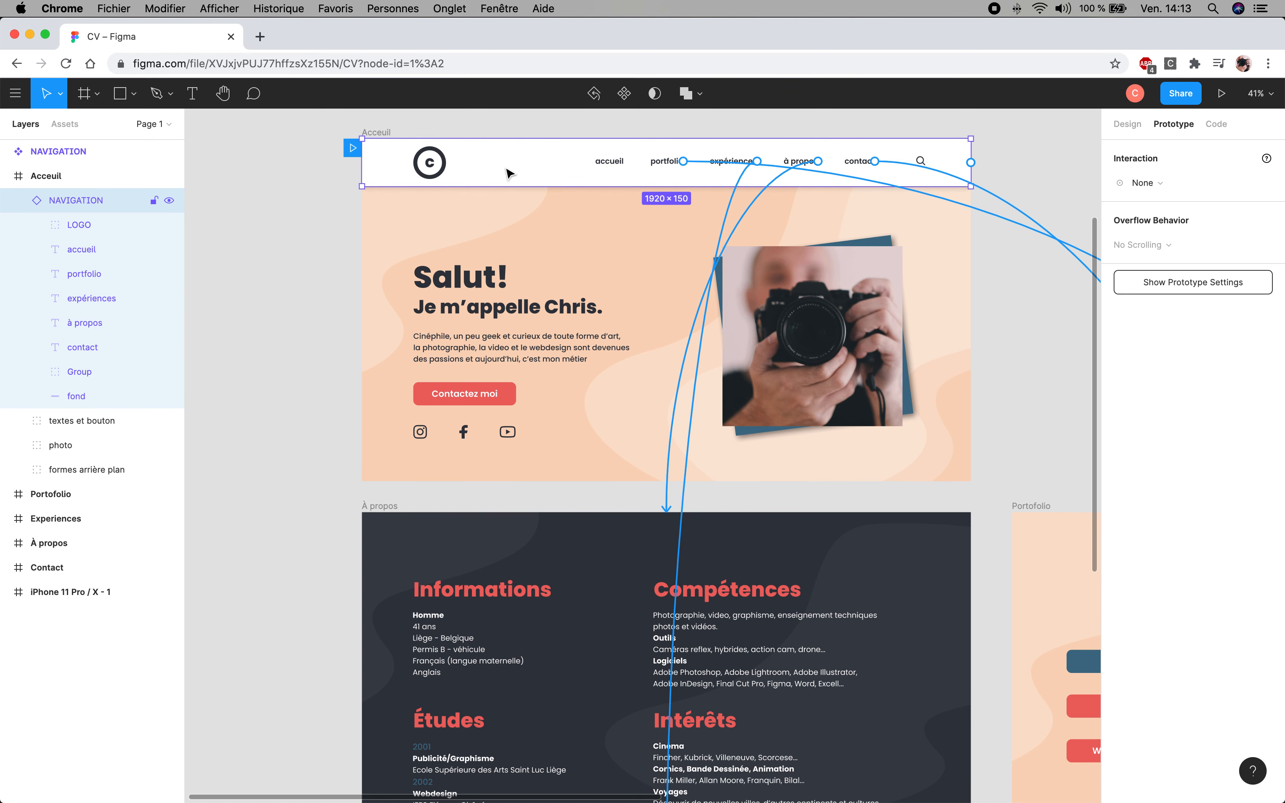
left_click_drag(513, 171, 510, 545)
left_click(297, 479)
scroll(482, 453, "down", 5)
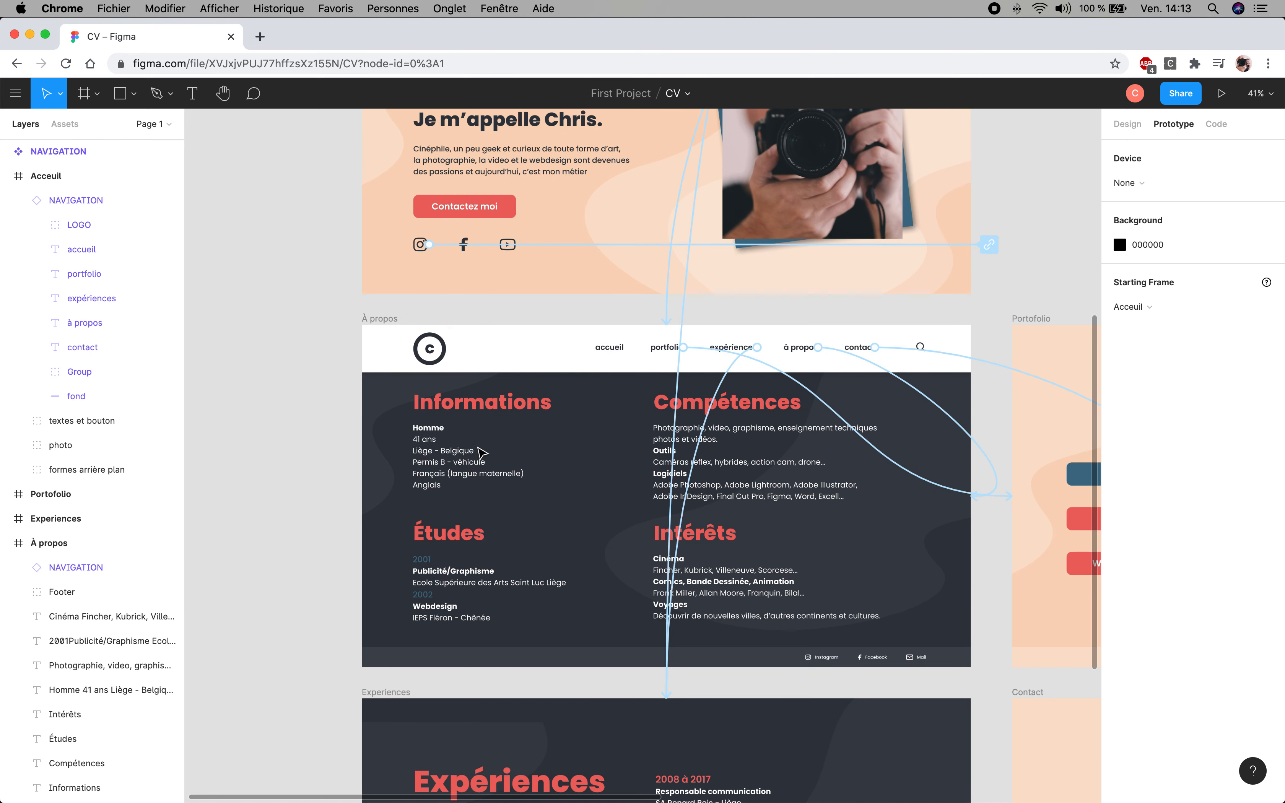
Give the accueil link in the À propos navigation bar an On Click, Navigate To interaction with the Acceuil frame as destination
left_click(635, 360)
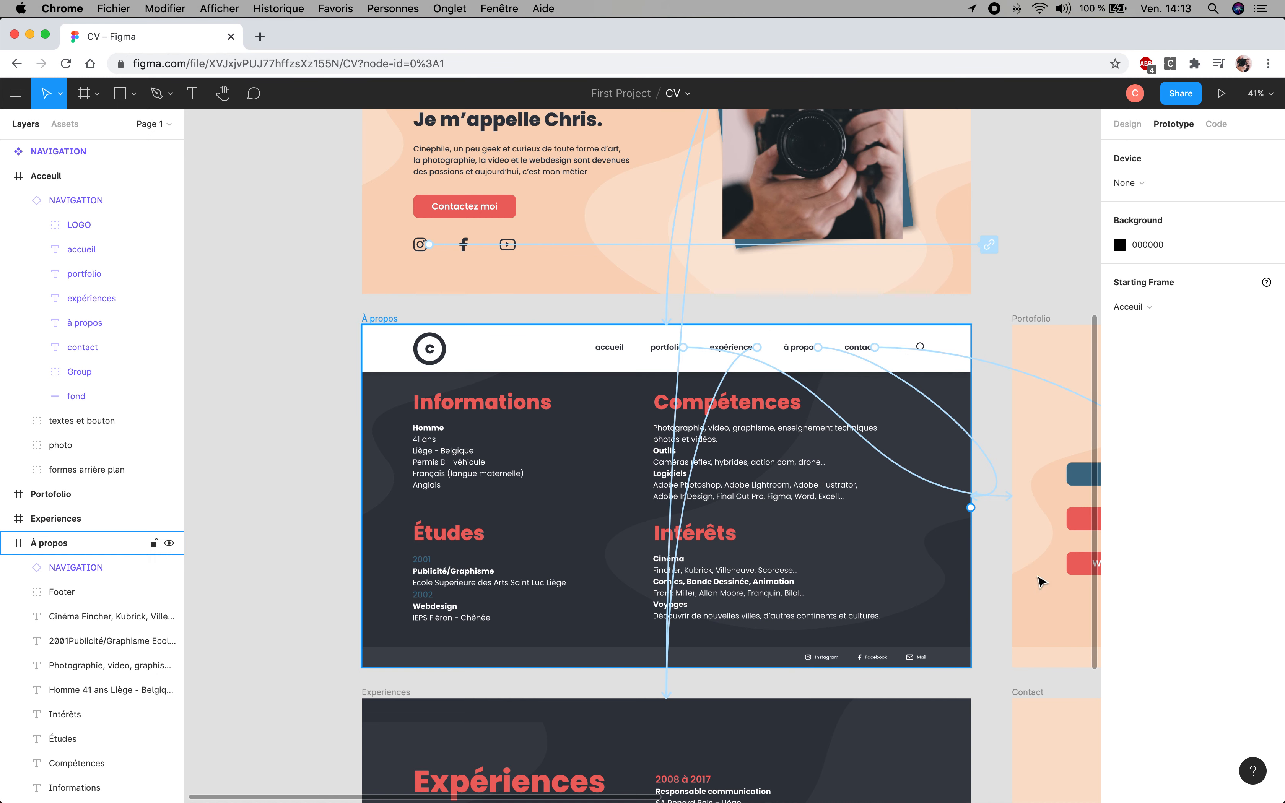
left_click(627, 364)
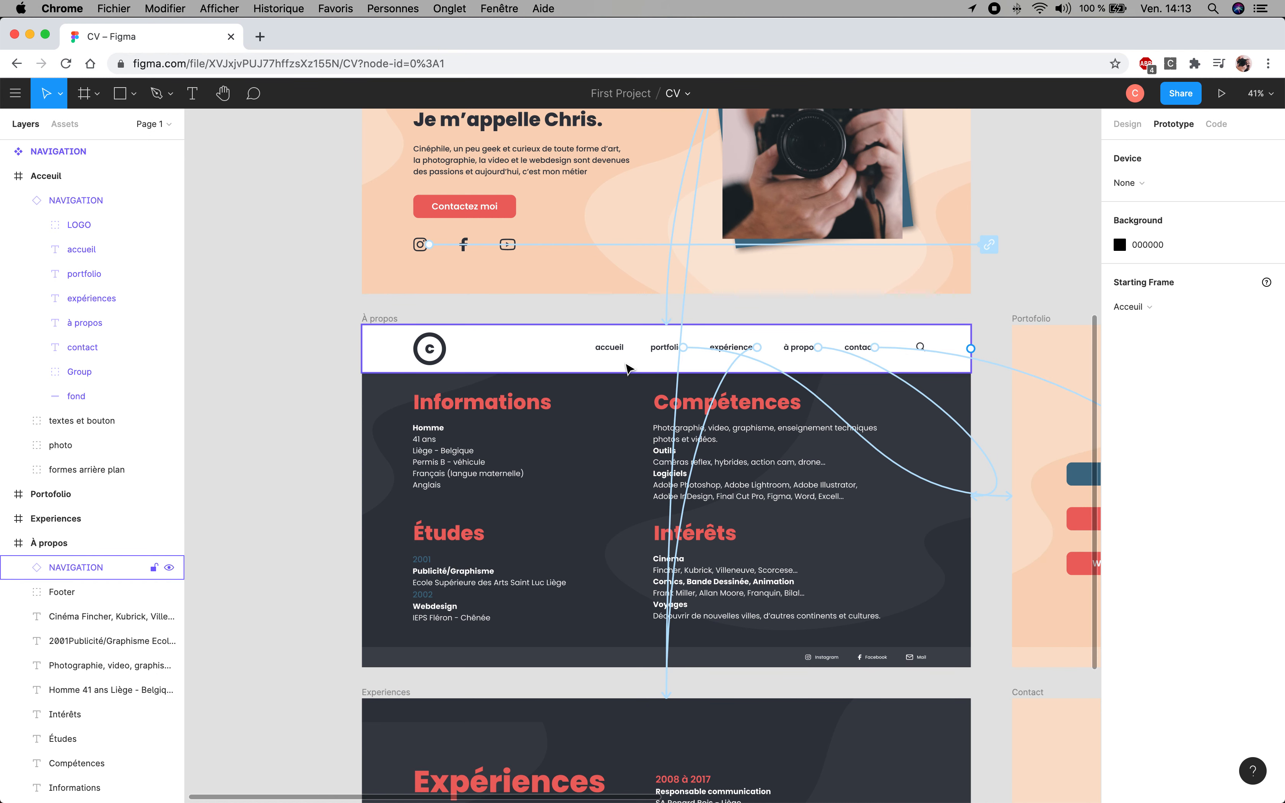
double_click(607, 350)
double_click(605, 346)
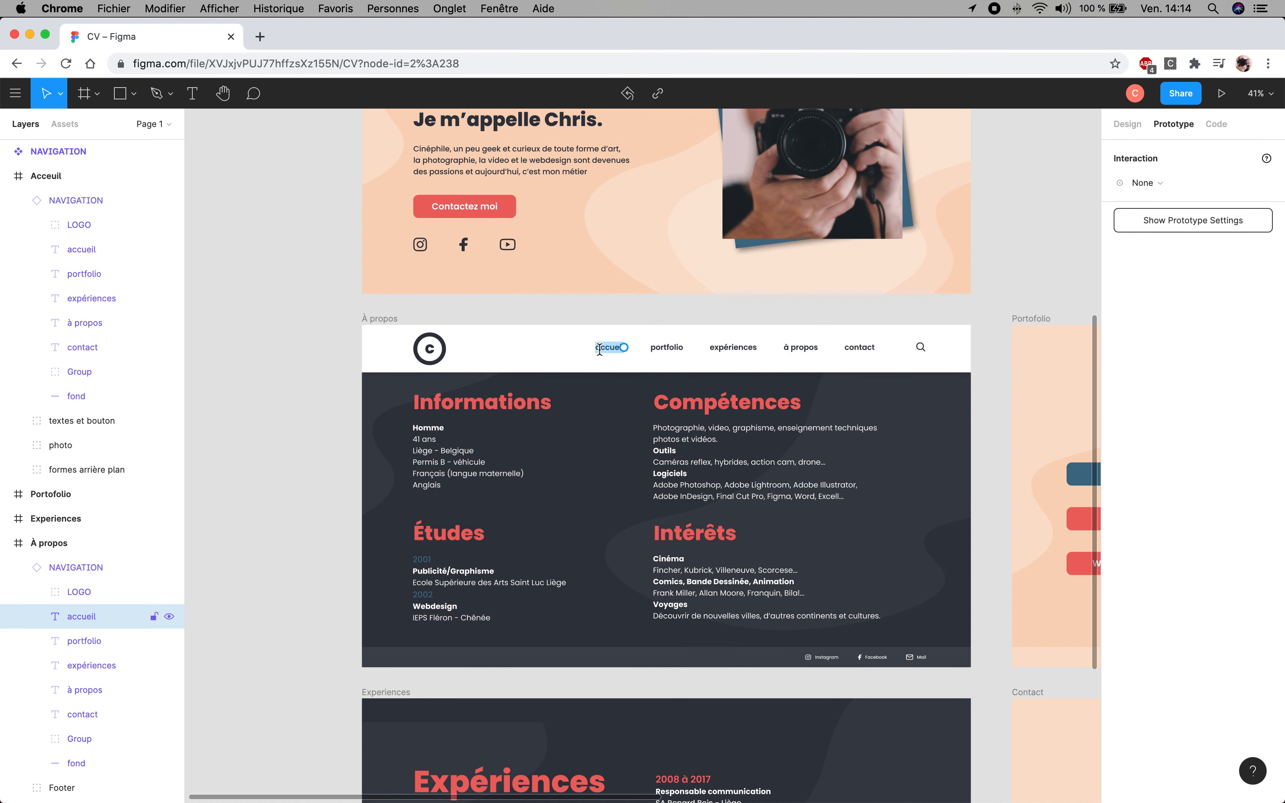
left_click(1147, 181)
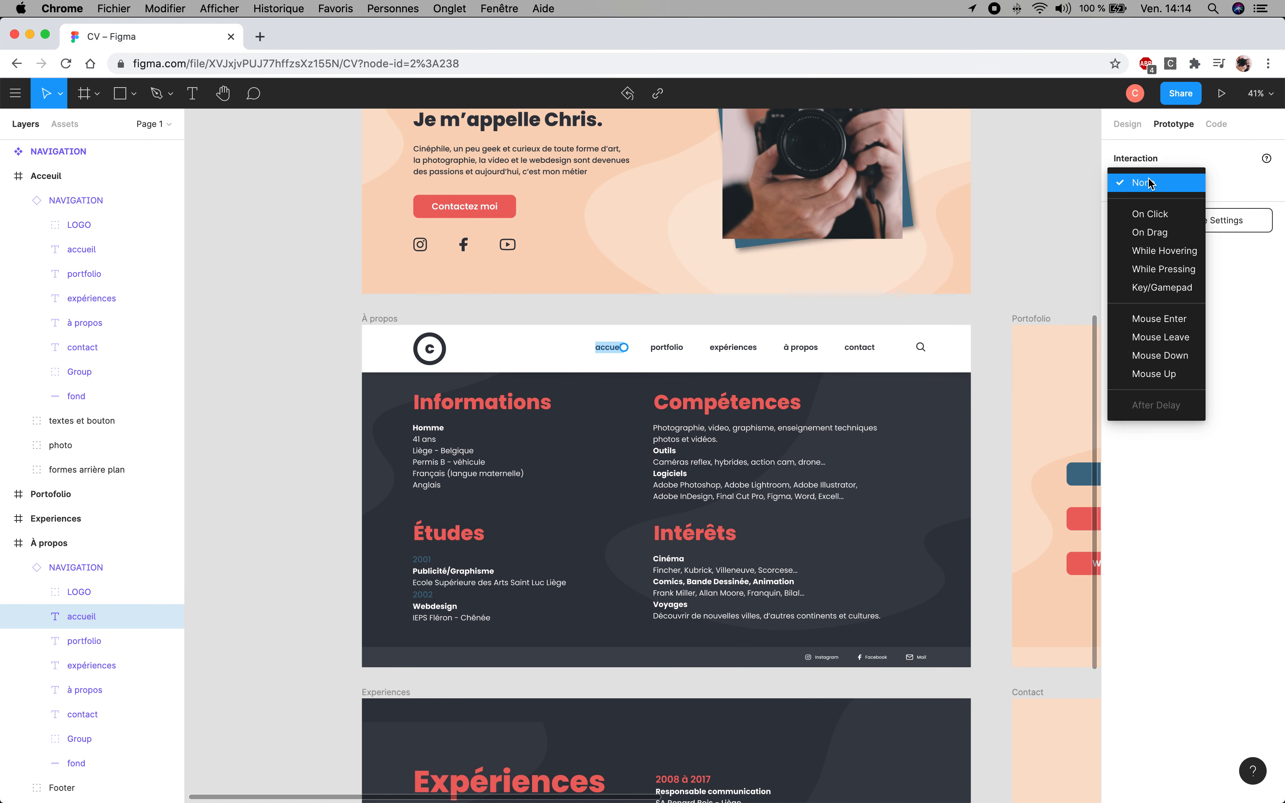
left_click(1151, 216)
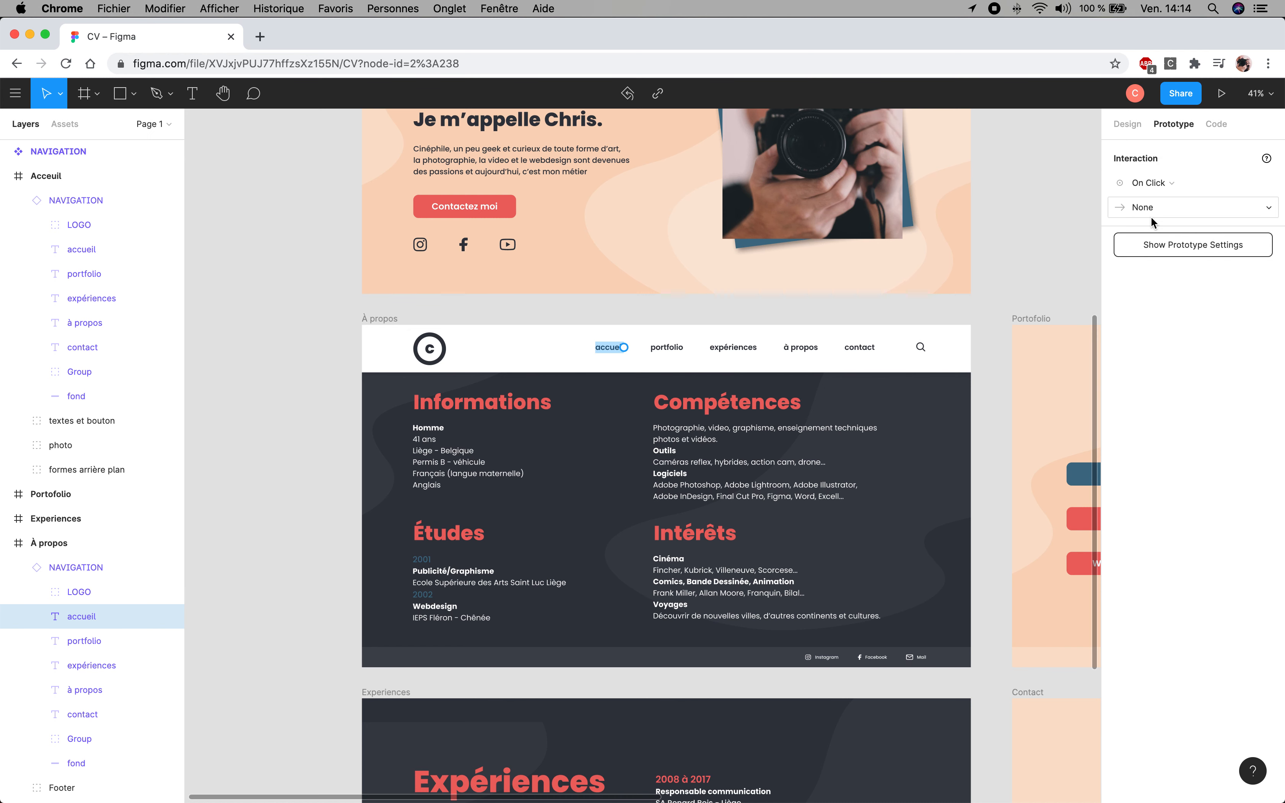
left_click(1157, 206)
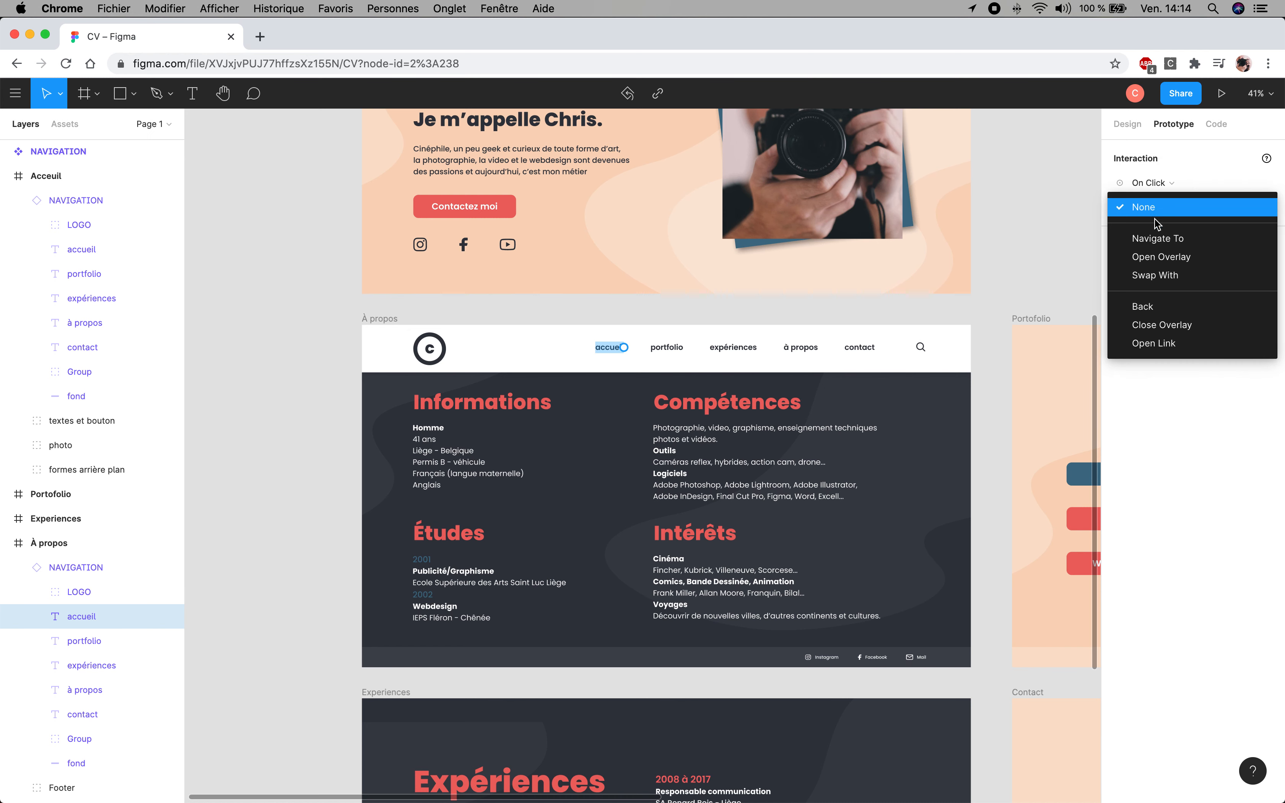
left_click(1158, 238)
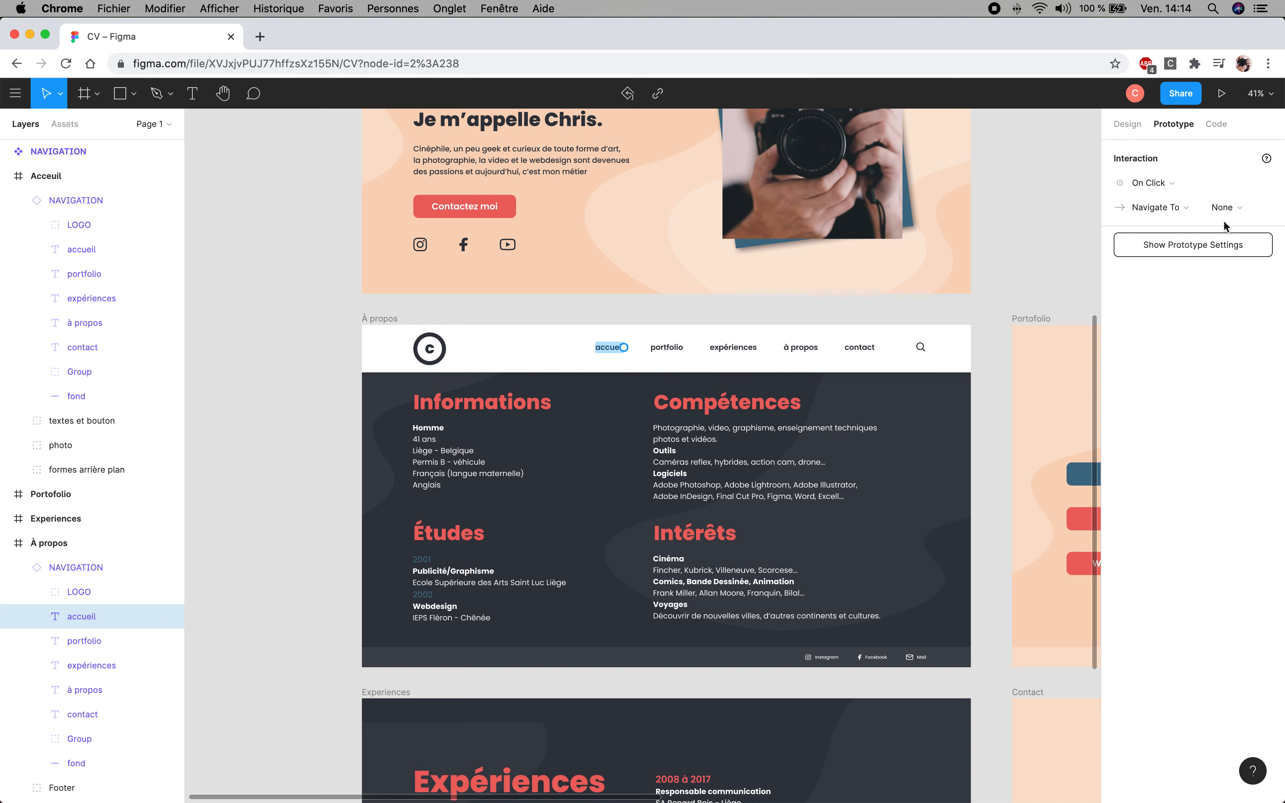
left_click(1227, 208)
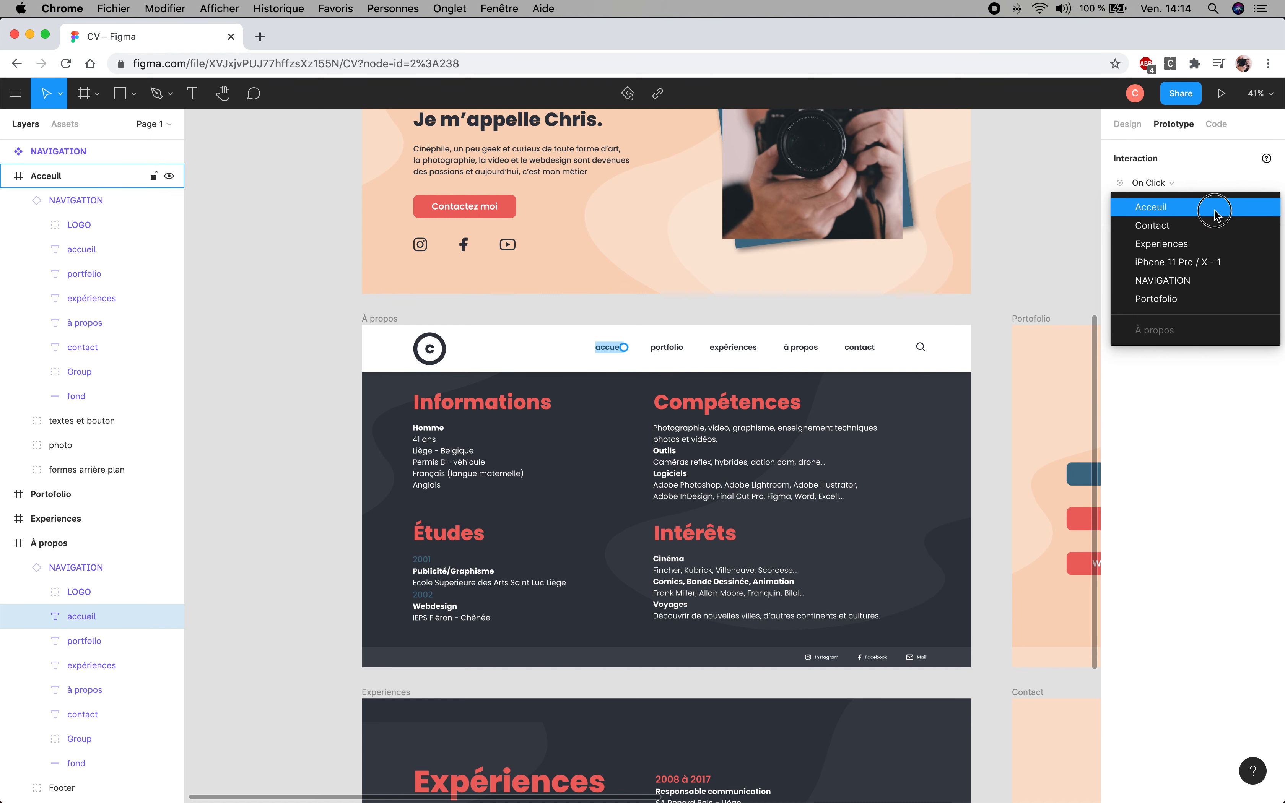
left_click(1216, 214)
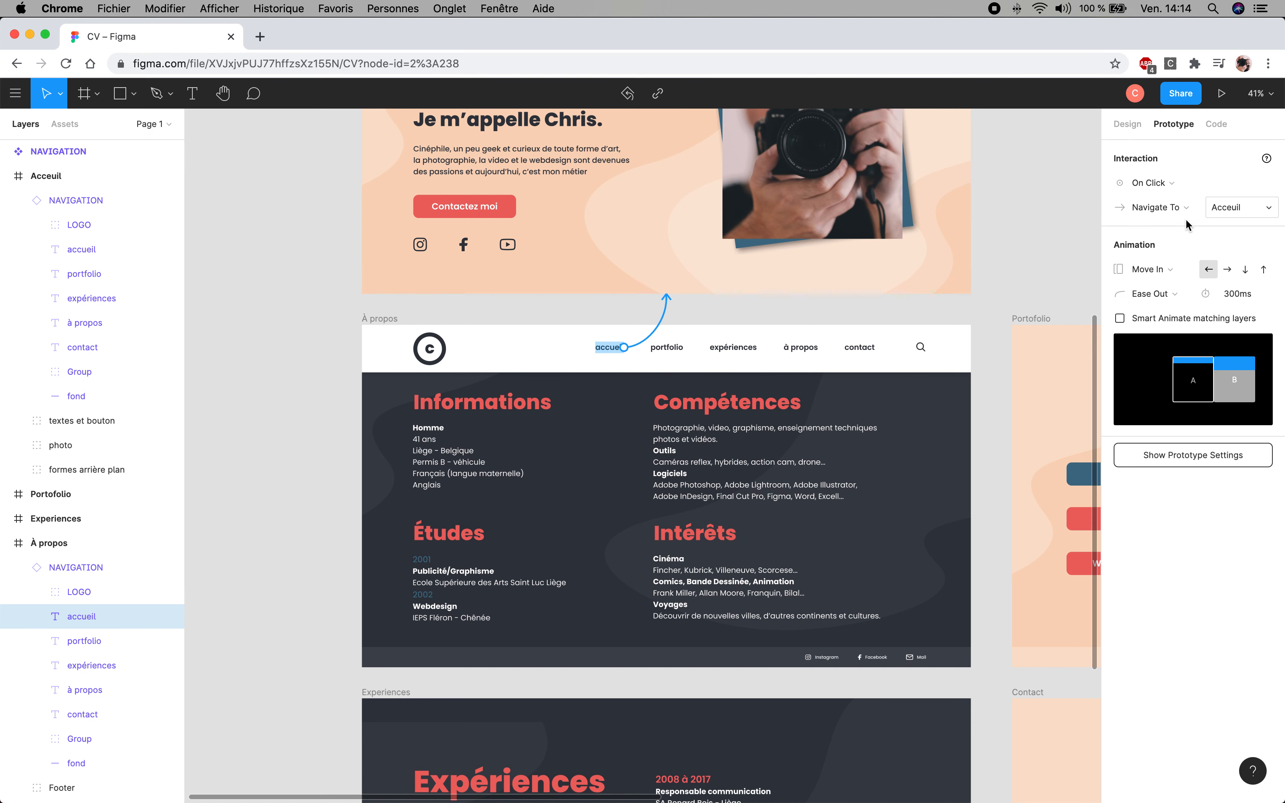
left_click(1007, 270)
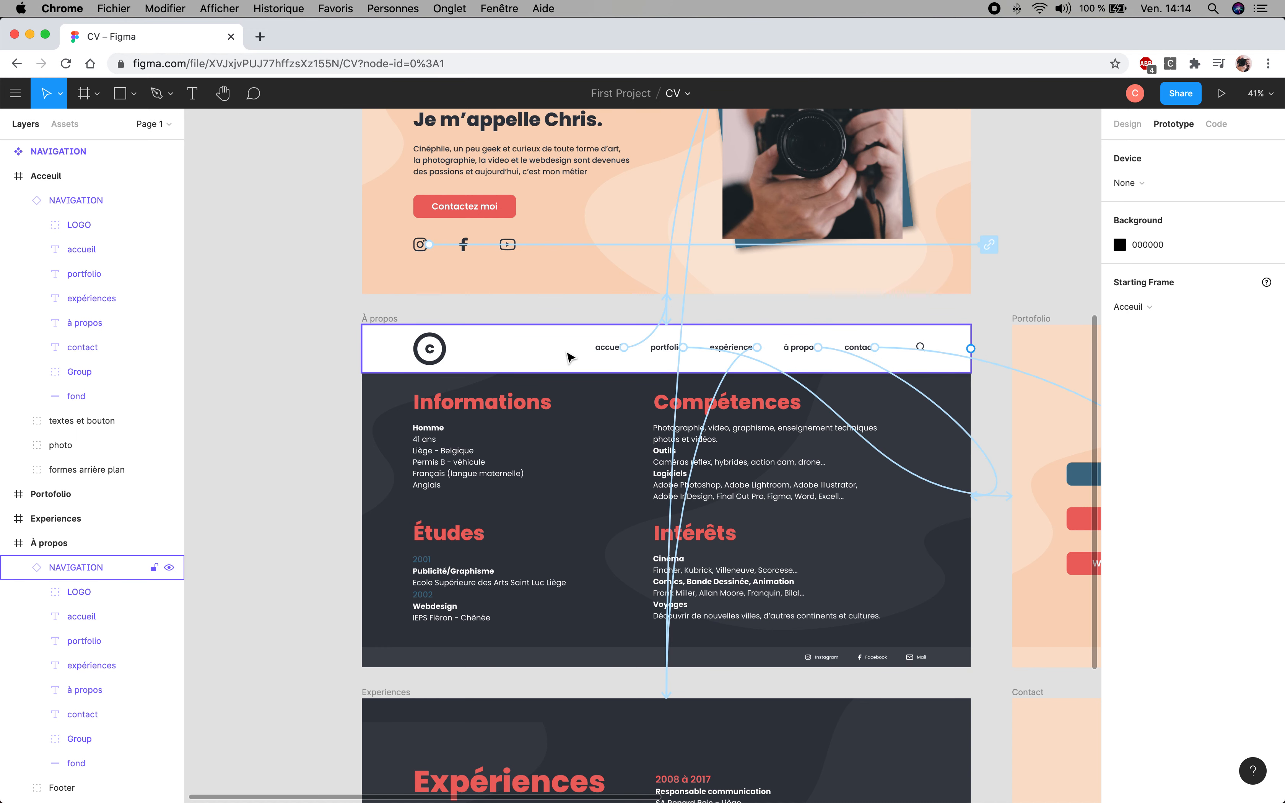
Set the interaction of the à propos link in the À propos frame's navigation bar to None
scroll(567, 359, "up", 3)
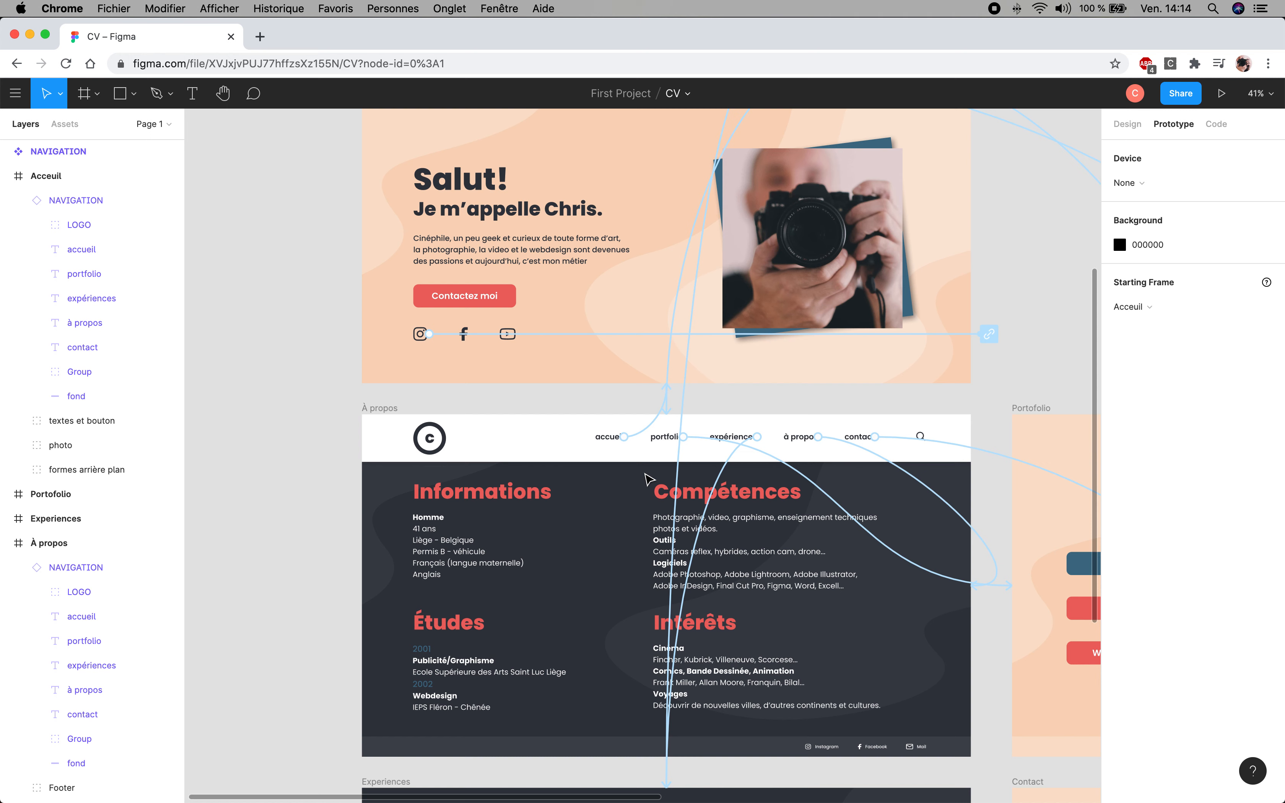
scroll(654, 478, "down", 2)
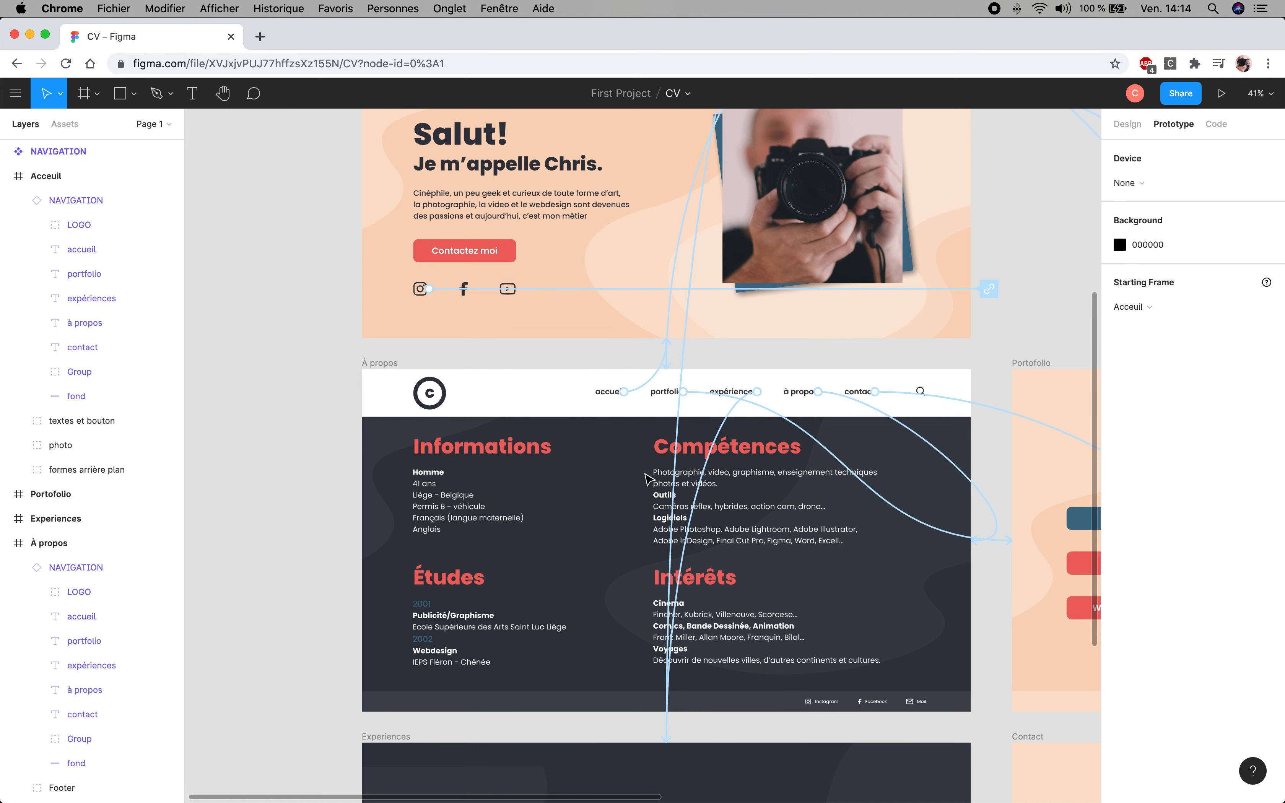
left_click(799, 396)
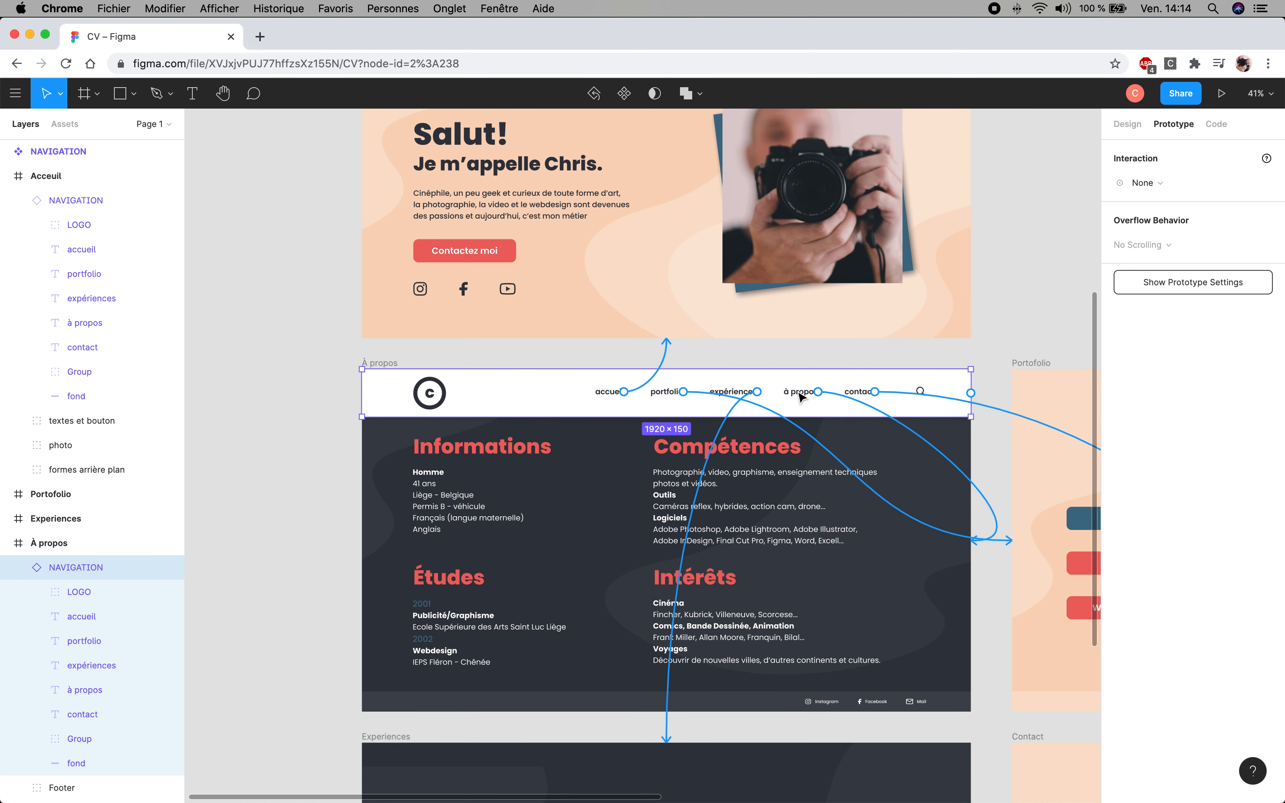
left_click(799, 396)
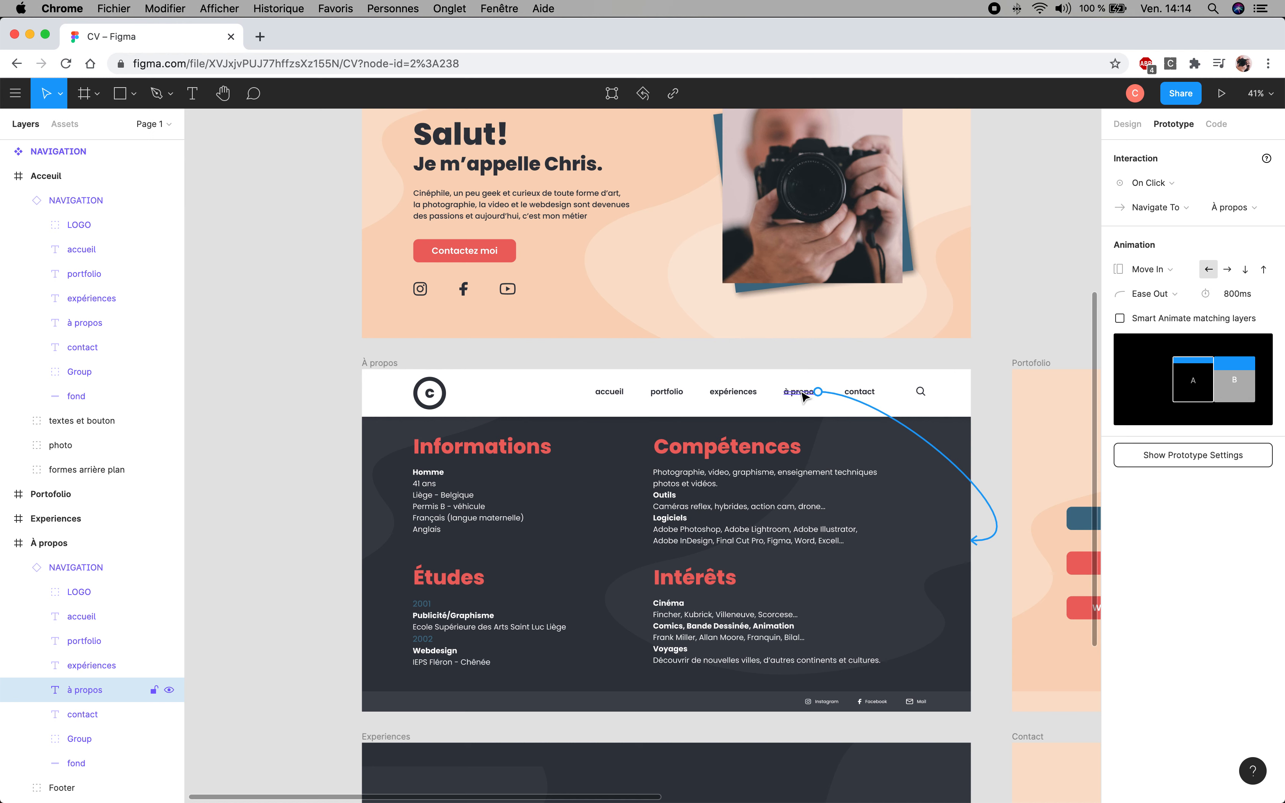
left_click(1141, 180)
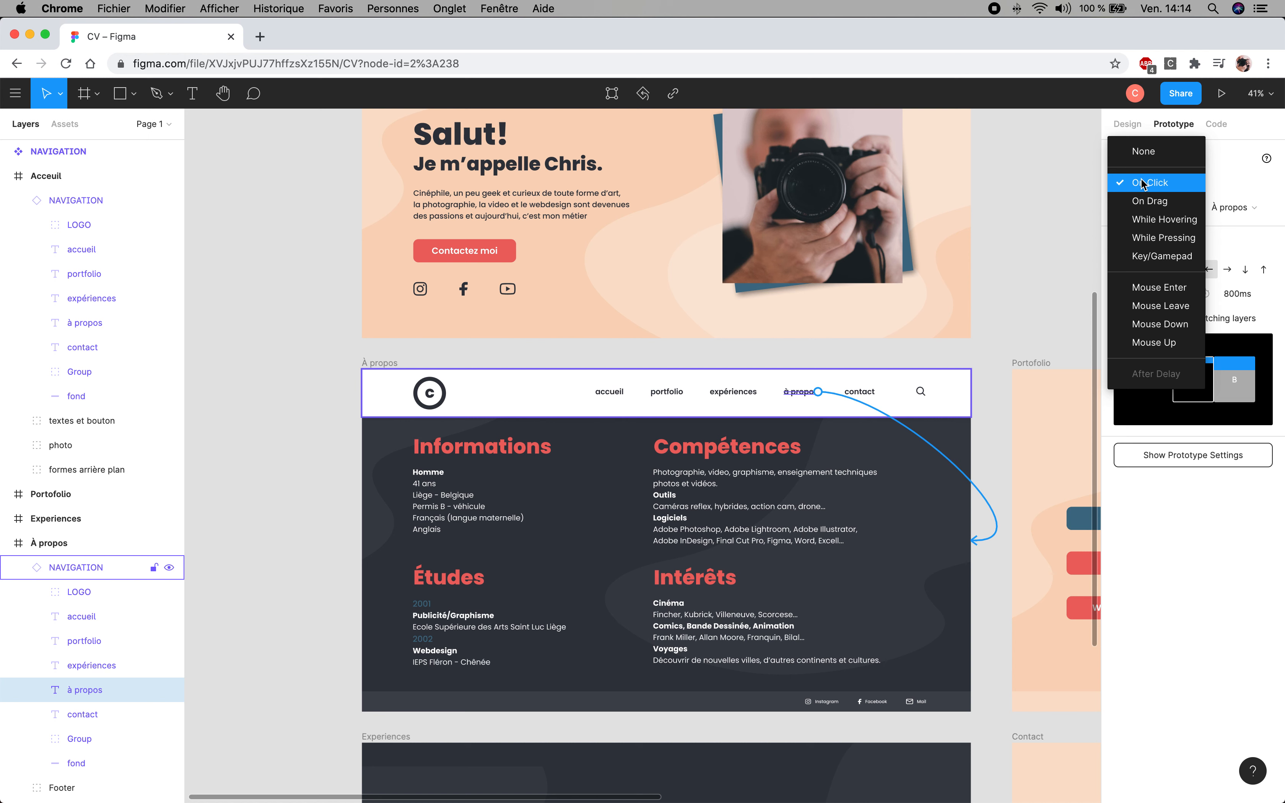
left_click(1134, 150)
left_click(983, 283)
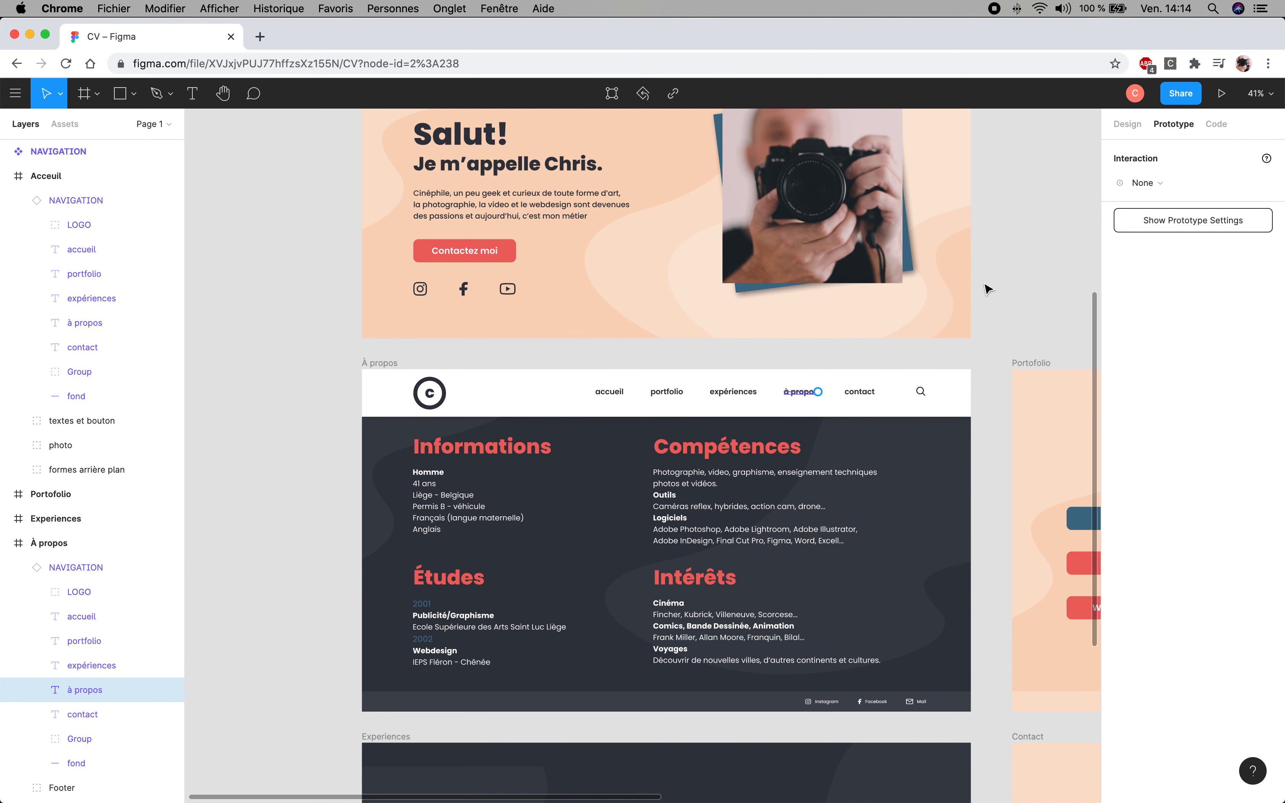
left_click(980, 371)
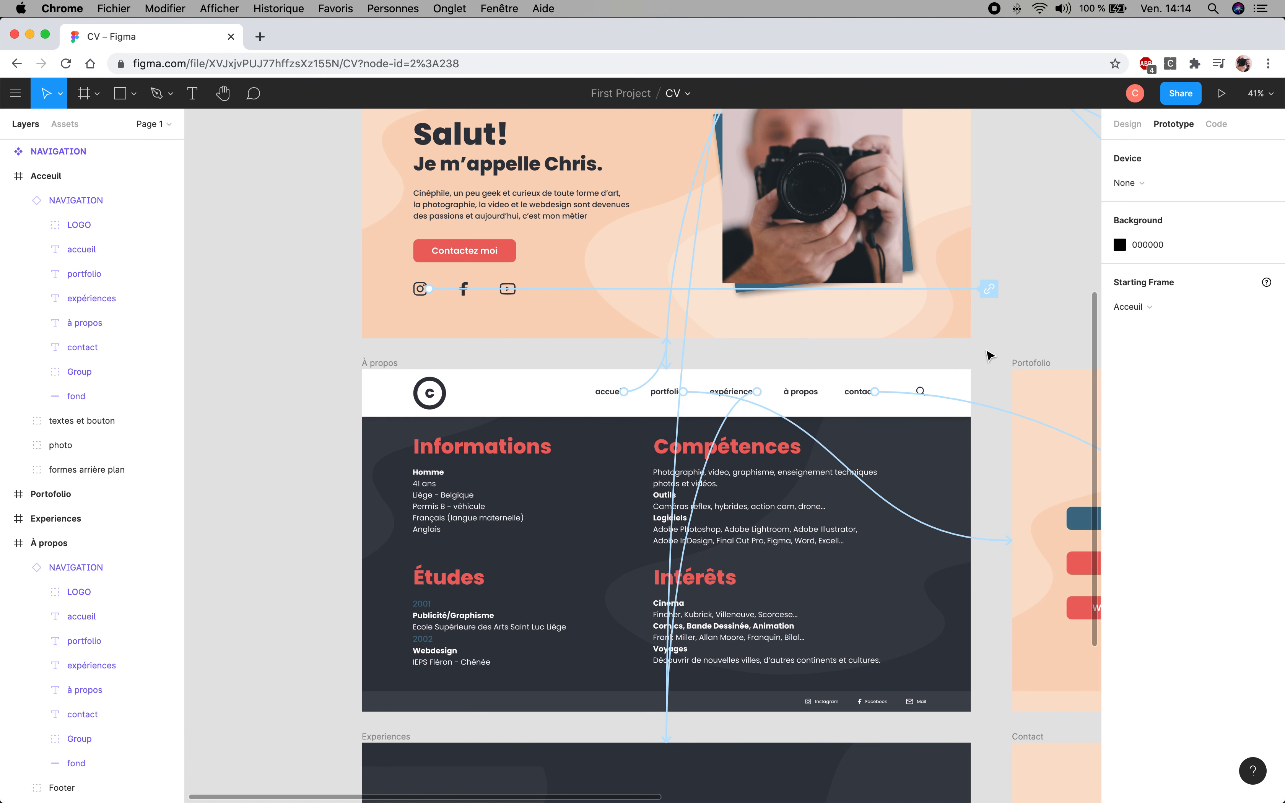
Undo the removal of the à propos link's interaction and clear the selection
key("super+z")
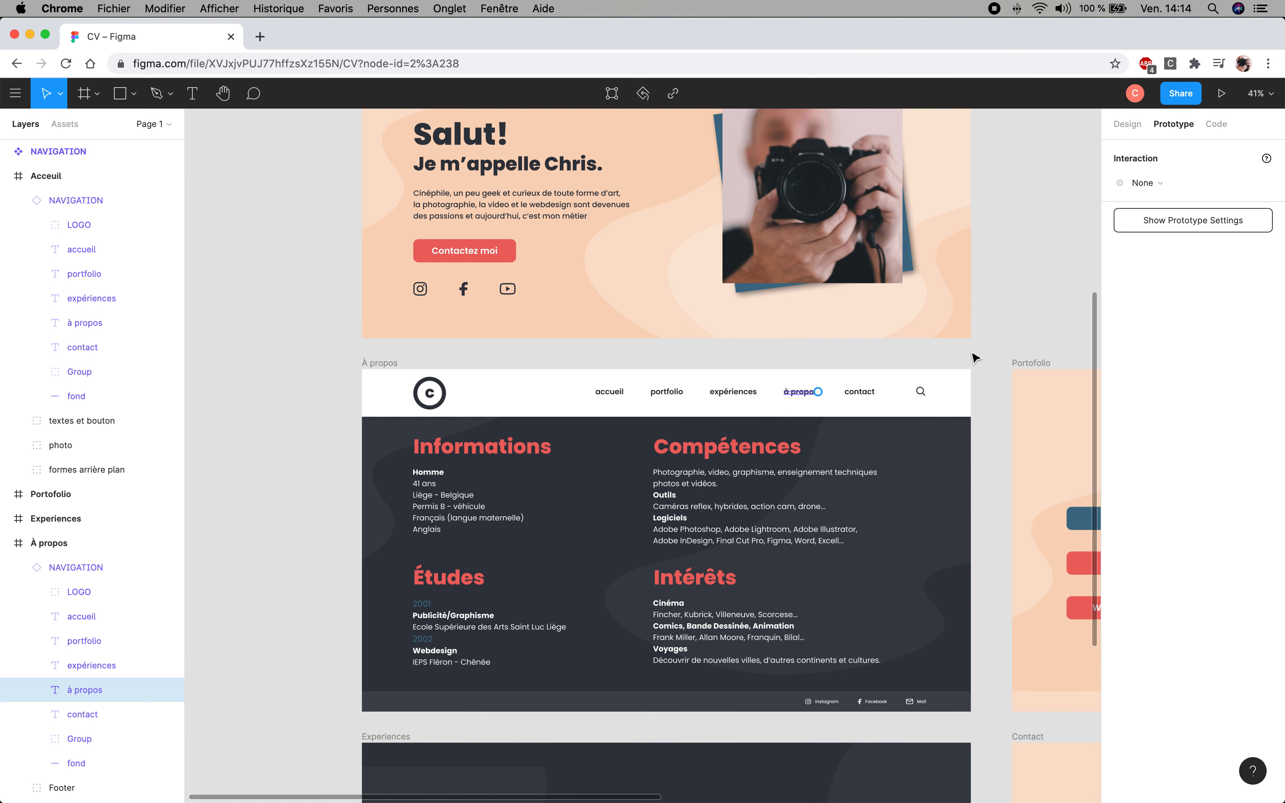
key("super+z")
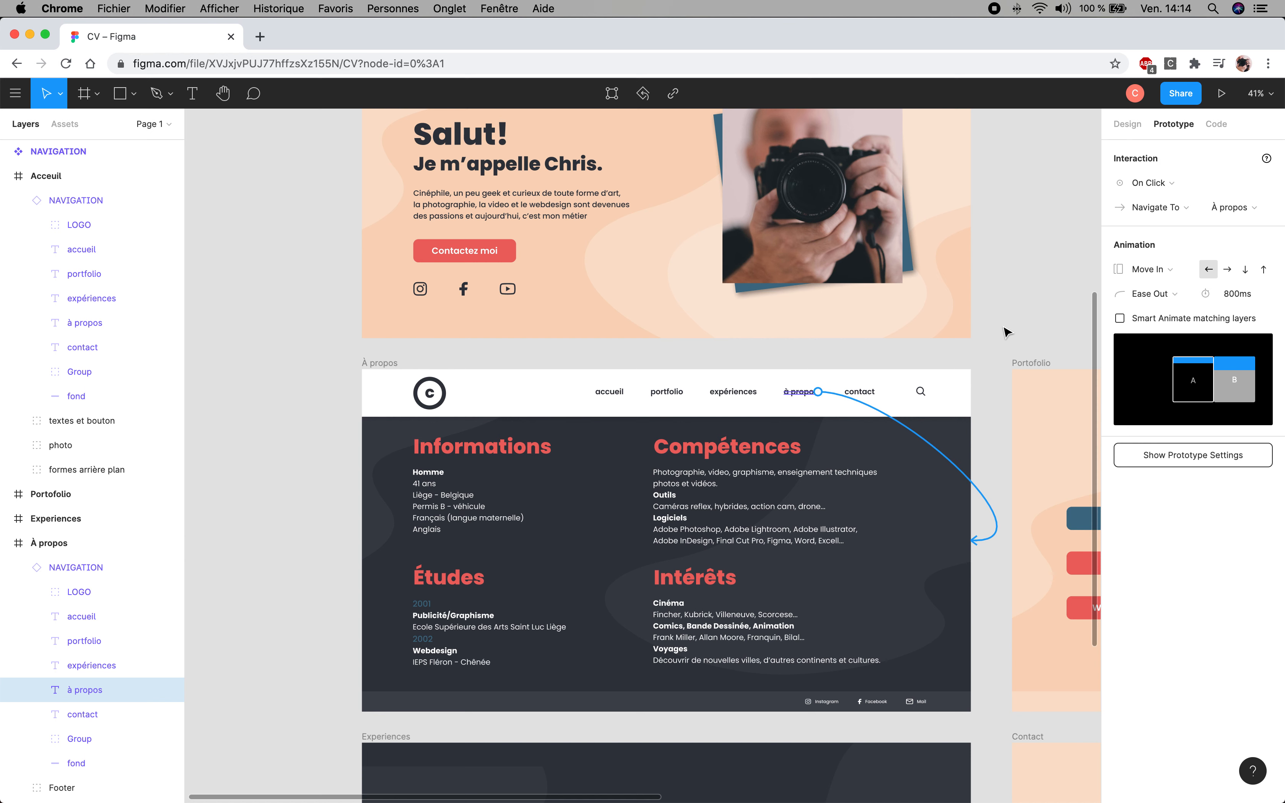
key("Escape")
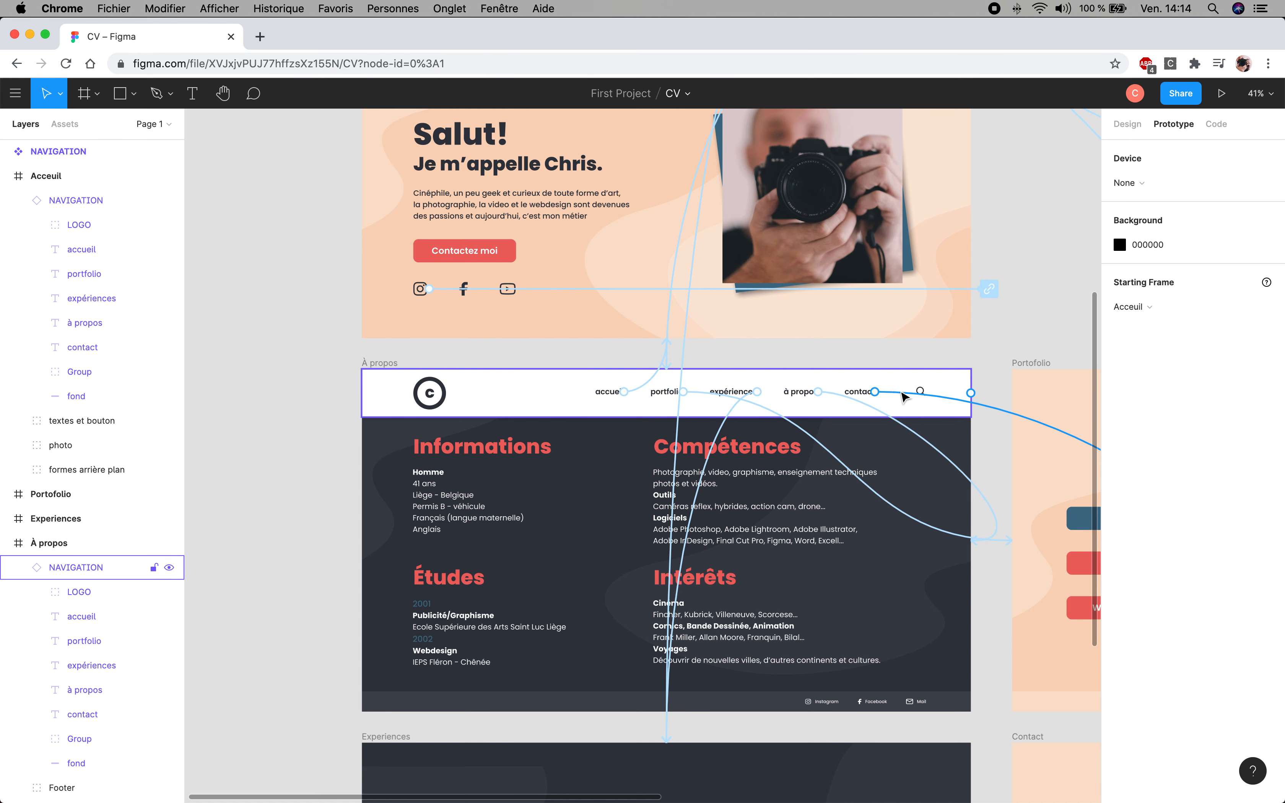
Place a copy of the À propos navigation bar on the Experiences frame, aligned with the frame's top edge
scroll(522, 448, "down", 1)
key("space")
left_click_drag(571, 452, 552, 318)
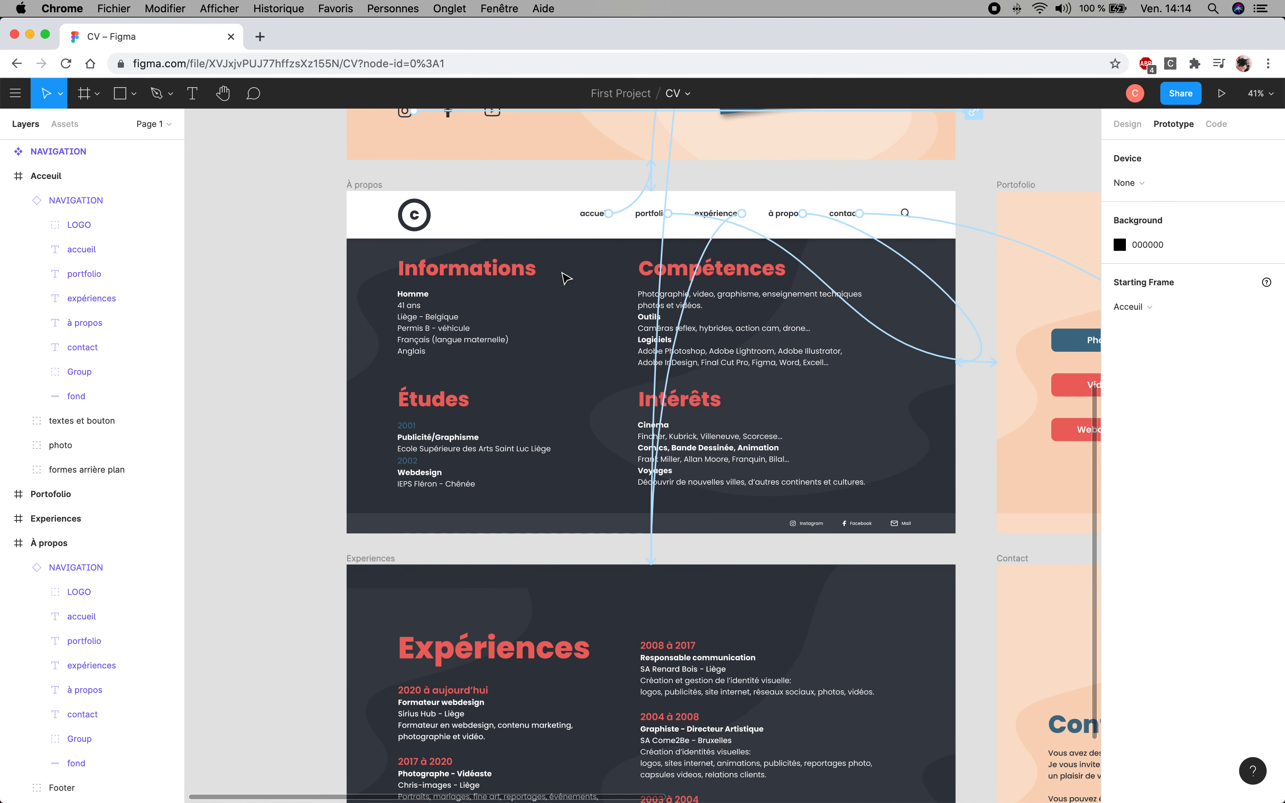
left_click(524, 223)
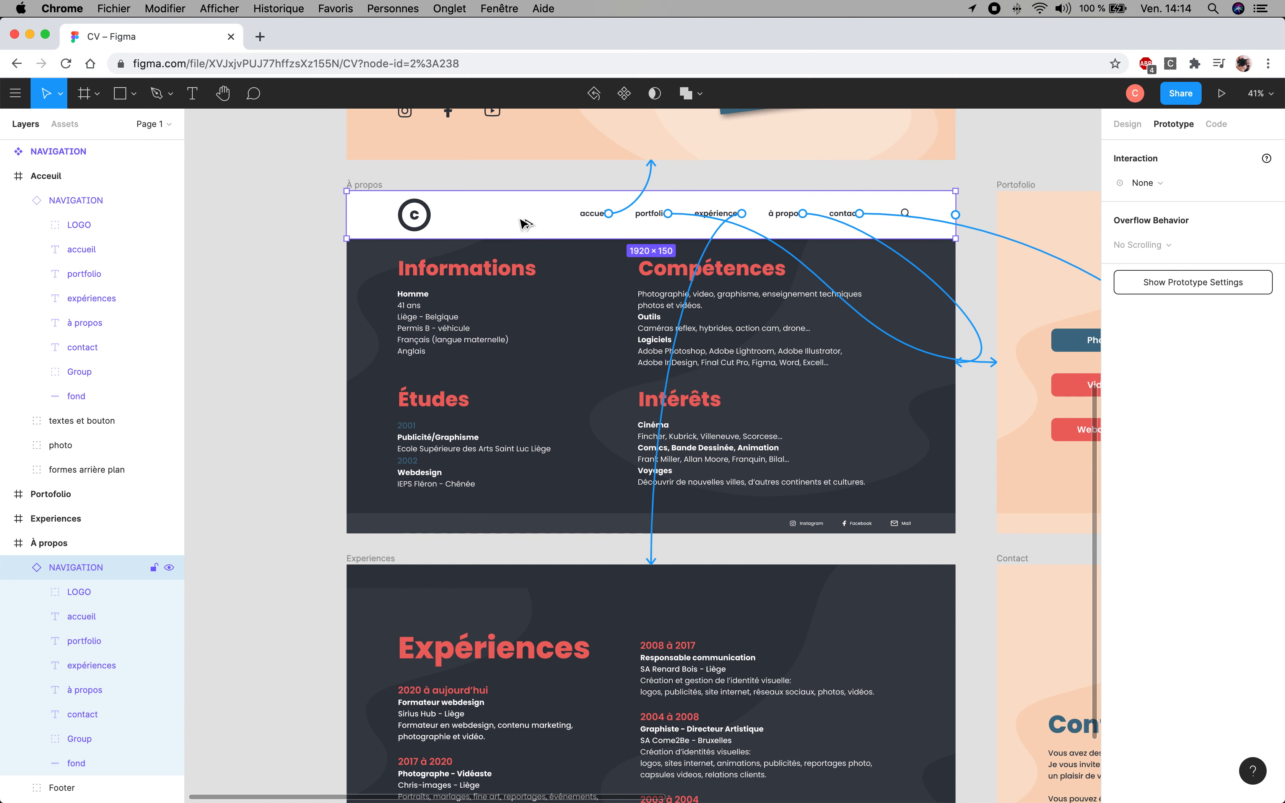
left_click_drag(524, 223, 567, 593)
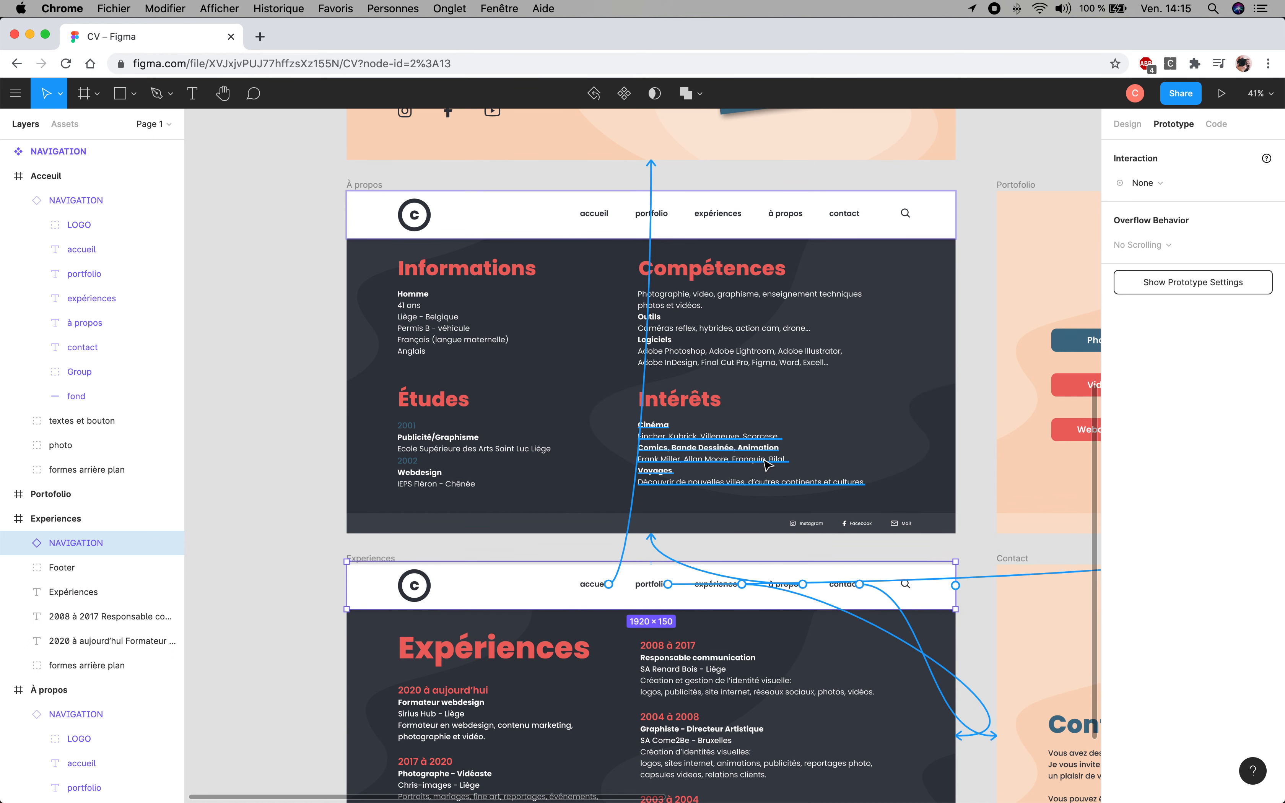
left_click_drag(795, 439, 525, 245)
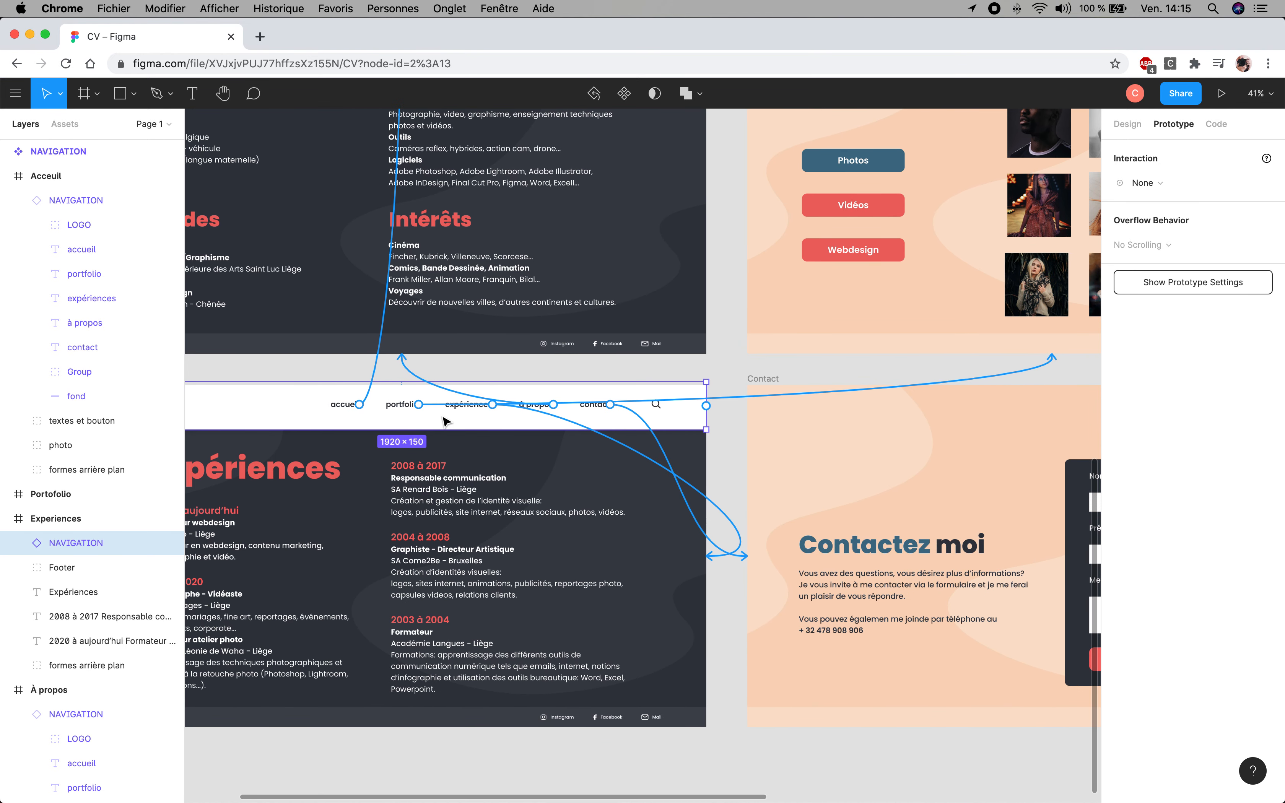
left_click_drag(269, 407, 255, 409)
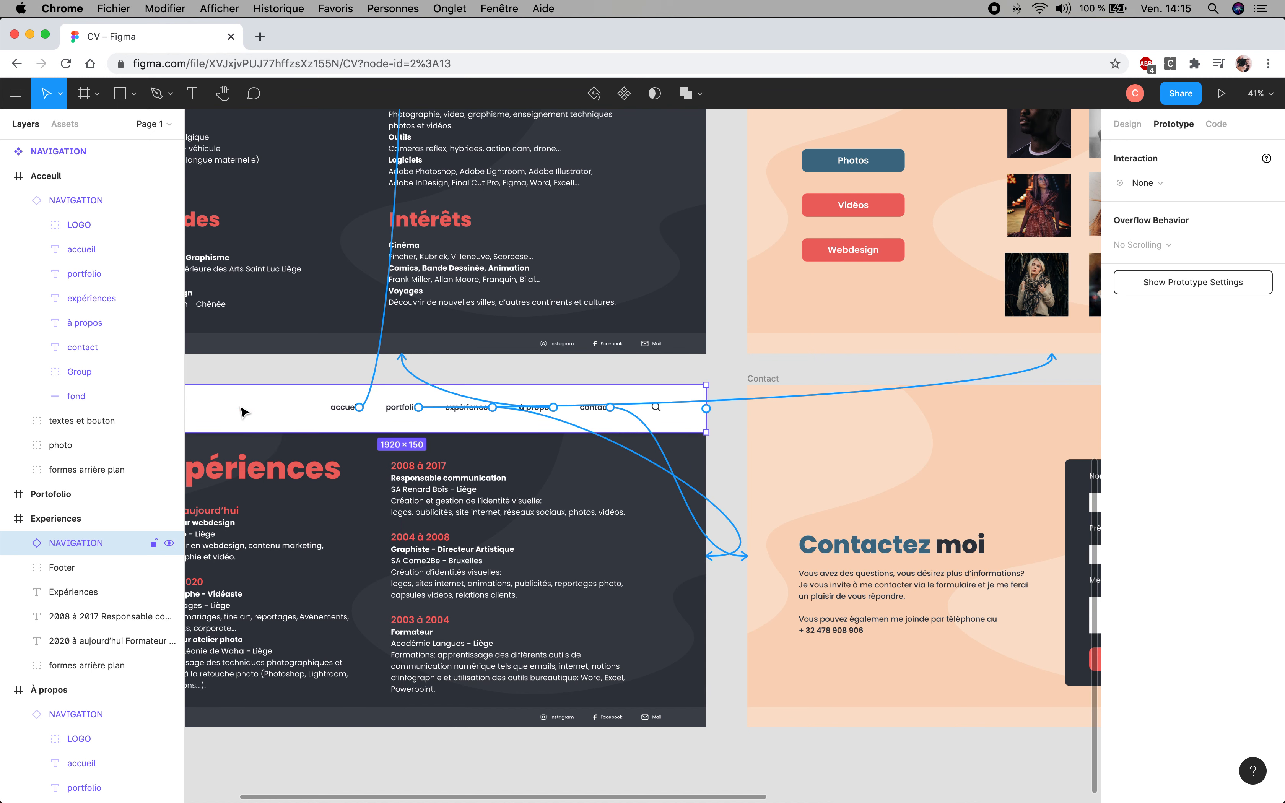
Place copies of the linked navigation bar at the top edges of the Contact and Portofolio frames
left_click_drag(242, 412, 653, 559)
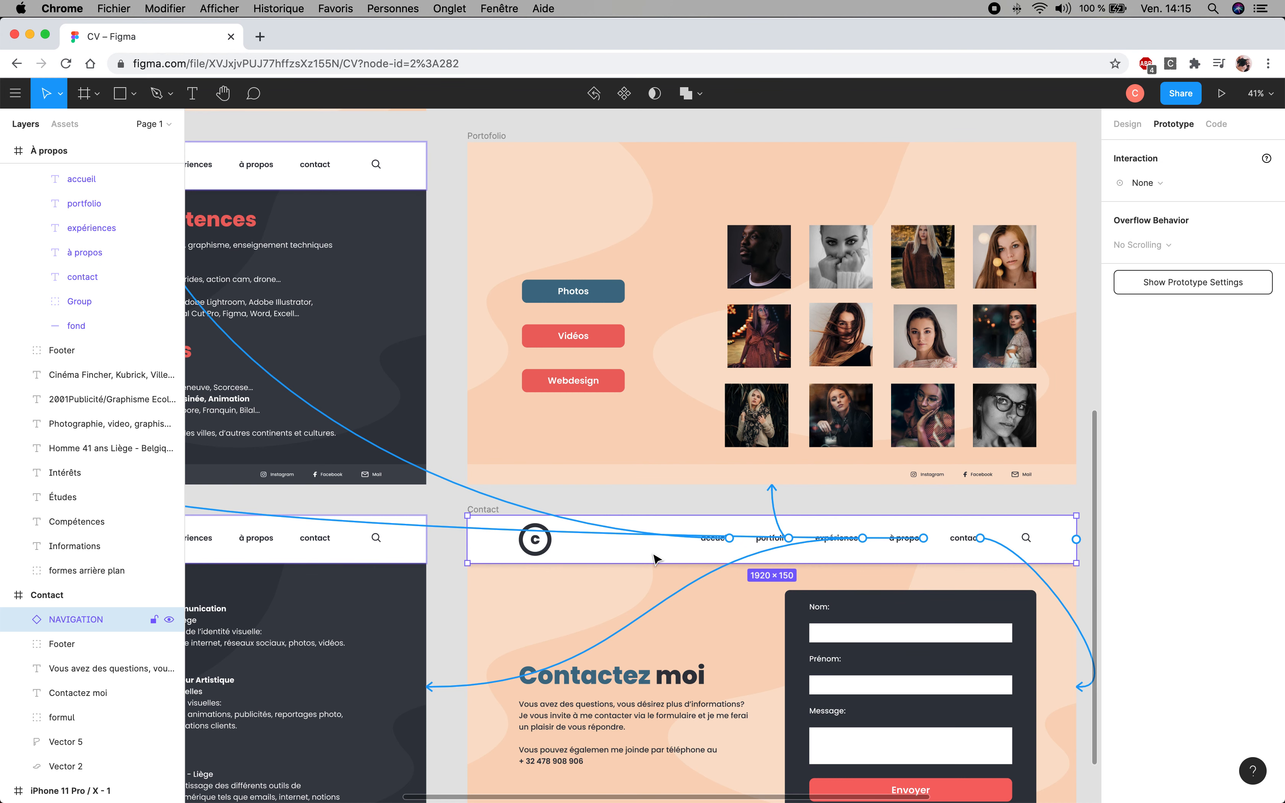
left_click_drag(659, 558, 669, 176)
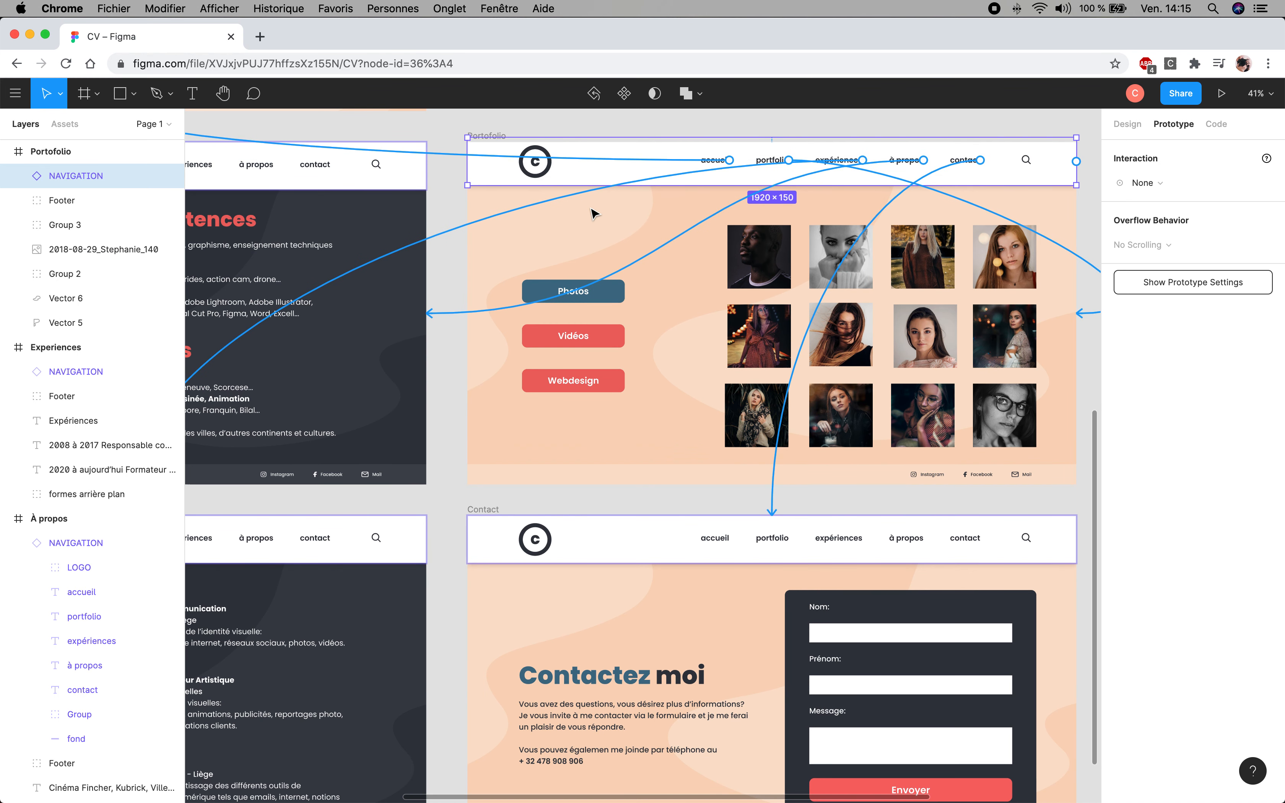
left_click(587, 153)
left_click_drag(588, 157, 589, 161)
left_click(632, 126)
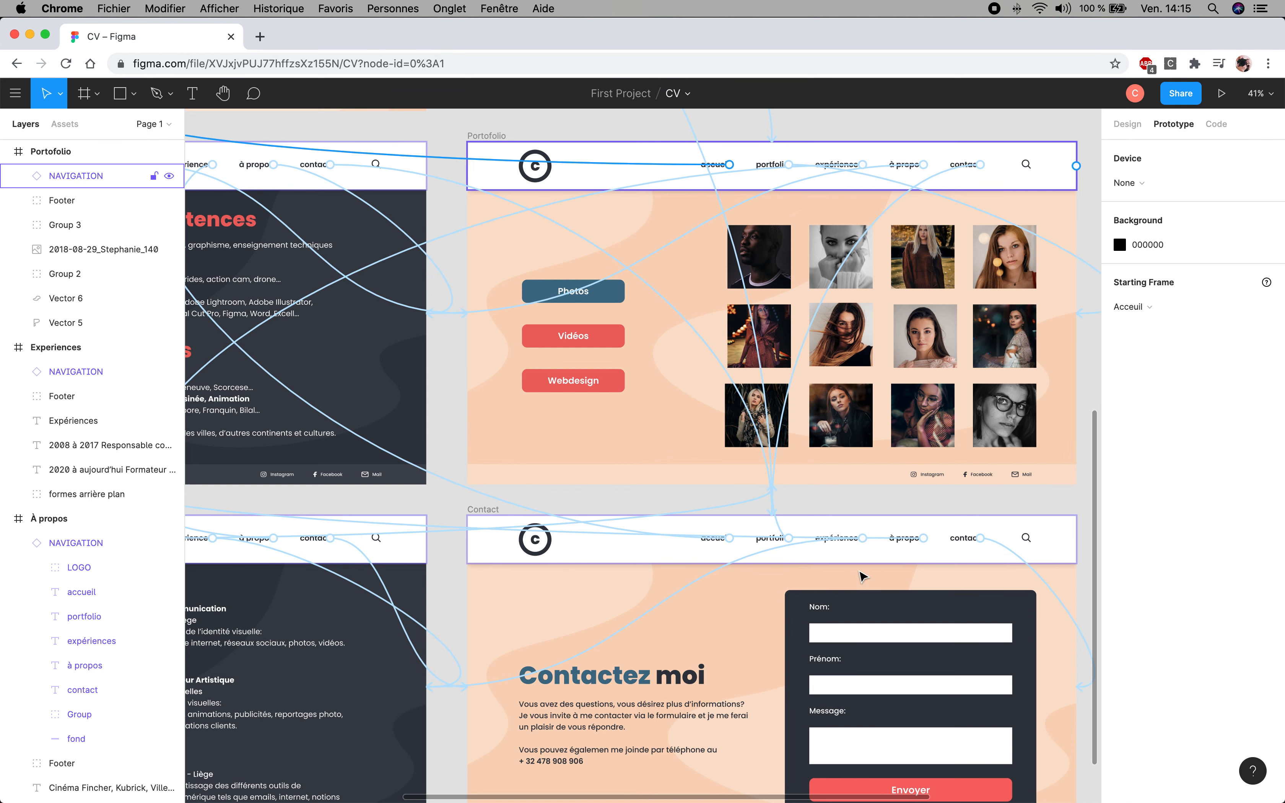
Check the copied navigation bars without prototype connections, and set the portfolio link's interaction in the Portofolio frame's bar to None
left_click_drag(605, 508, 802, 609)
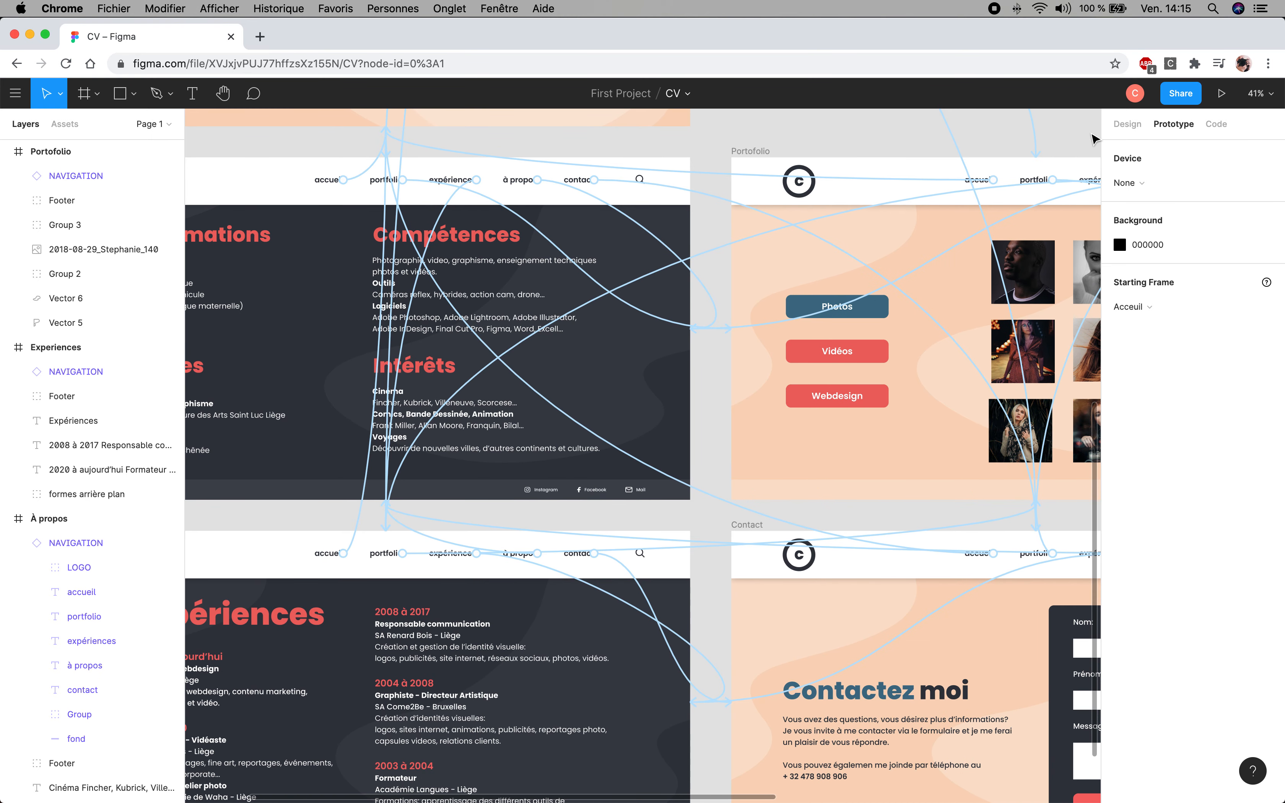
left_click(1125, 126)
left_click_drag(500, 585, 635, 398)
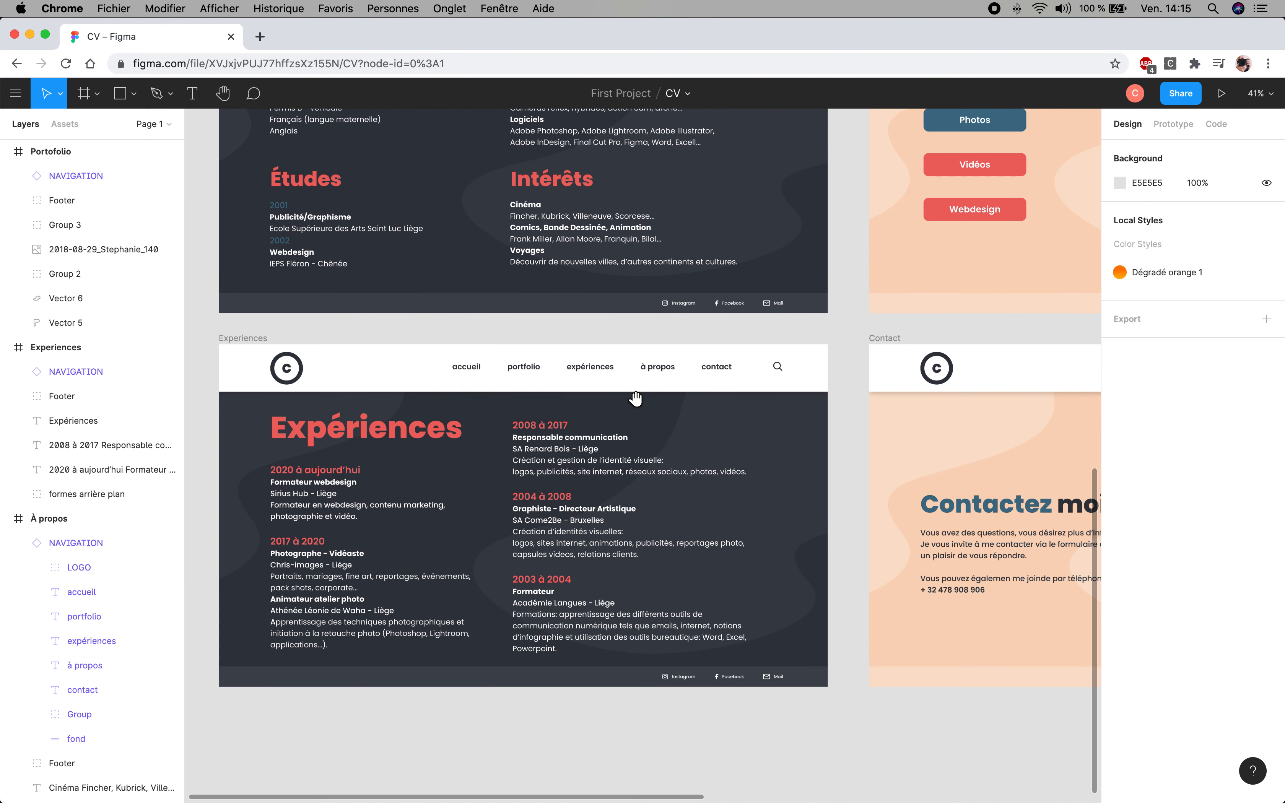
left_click_drag(909, 333, 709, 551)
left_click_drag(687, 355, 640, 373)
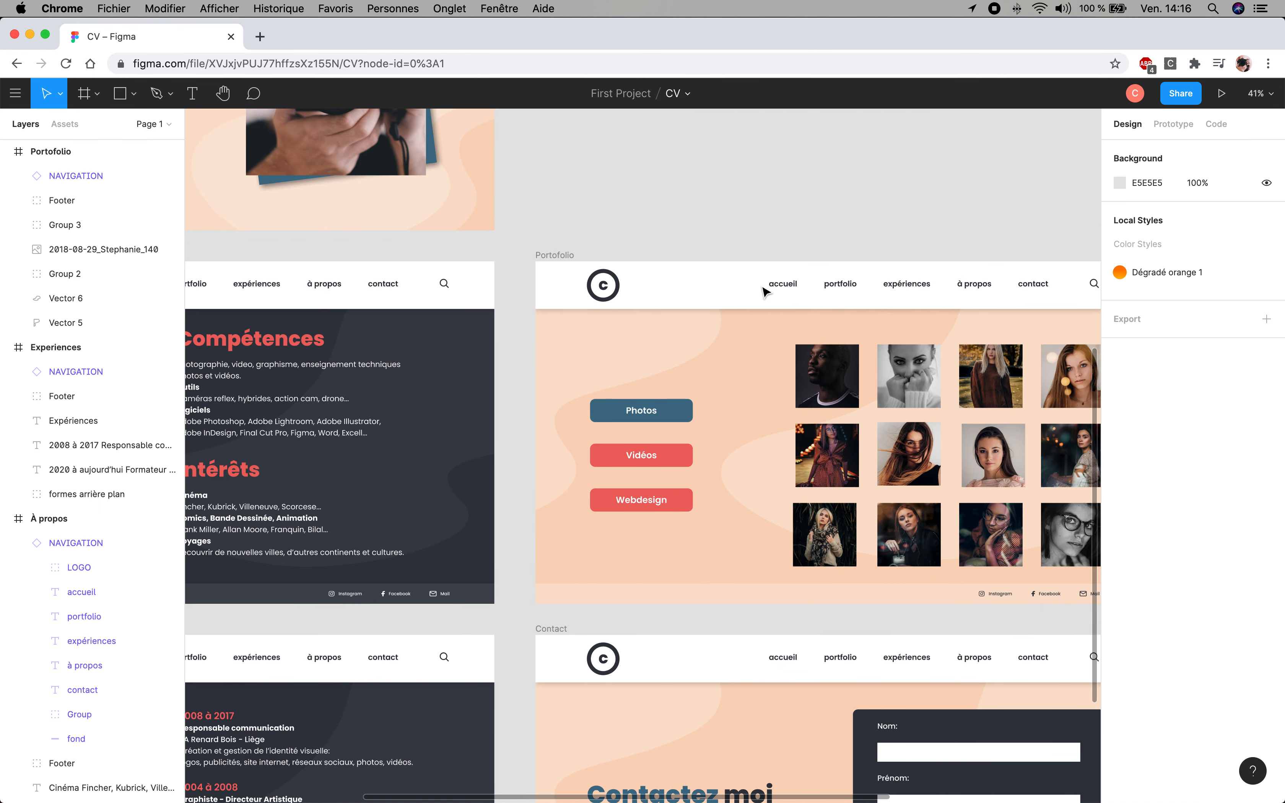
double_click(838, 286)
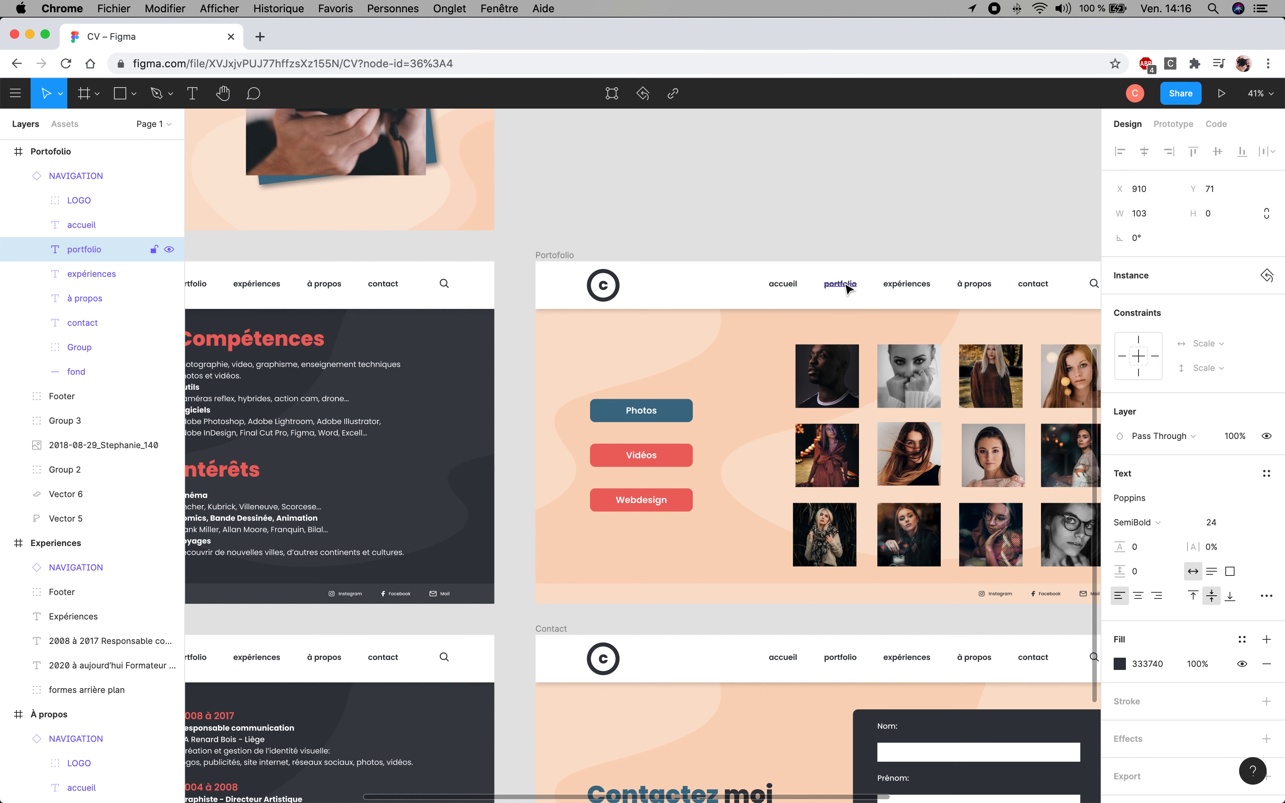
left_click(1174, 125)
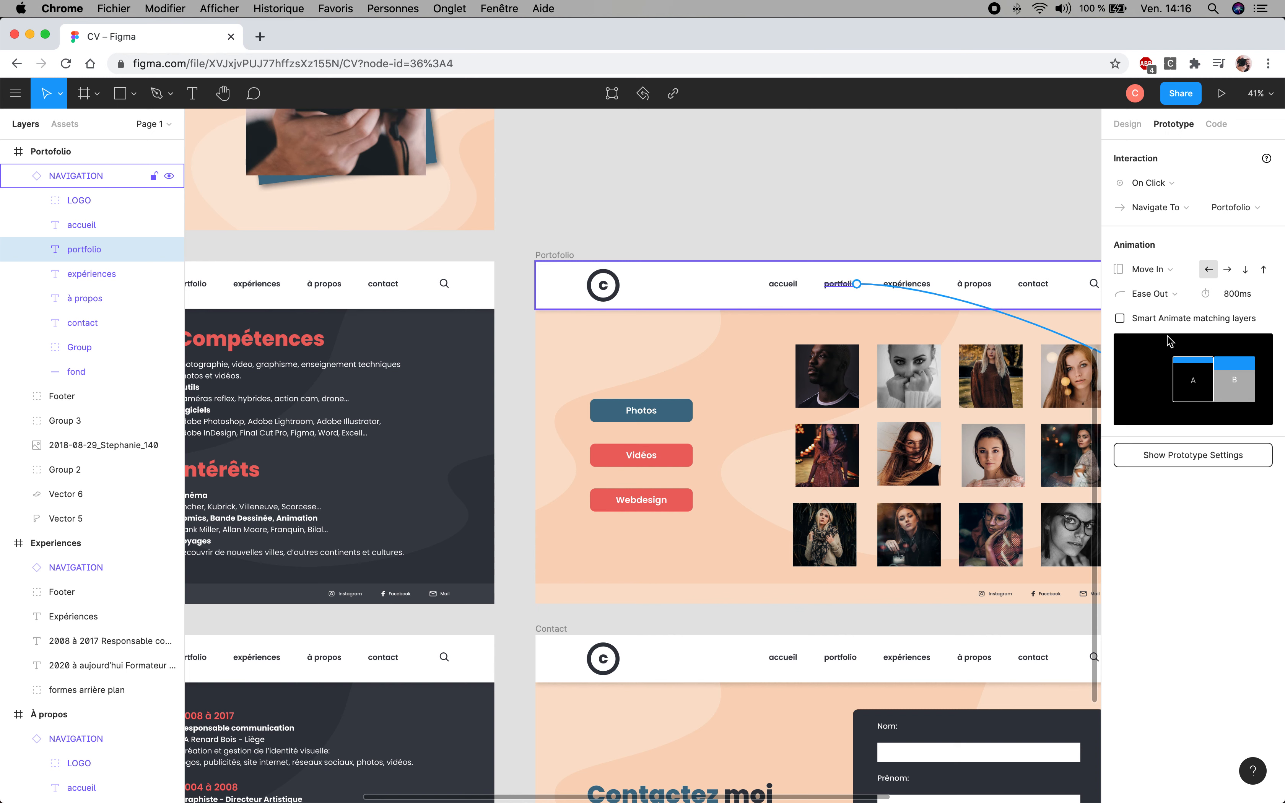
left_click(1171, 185)
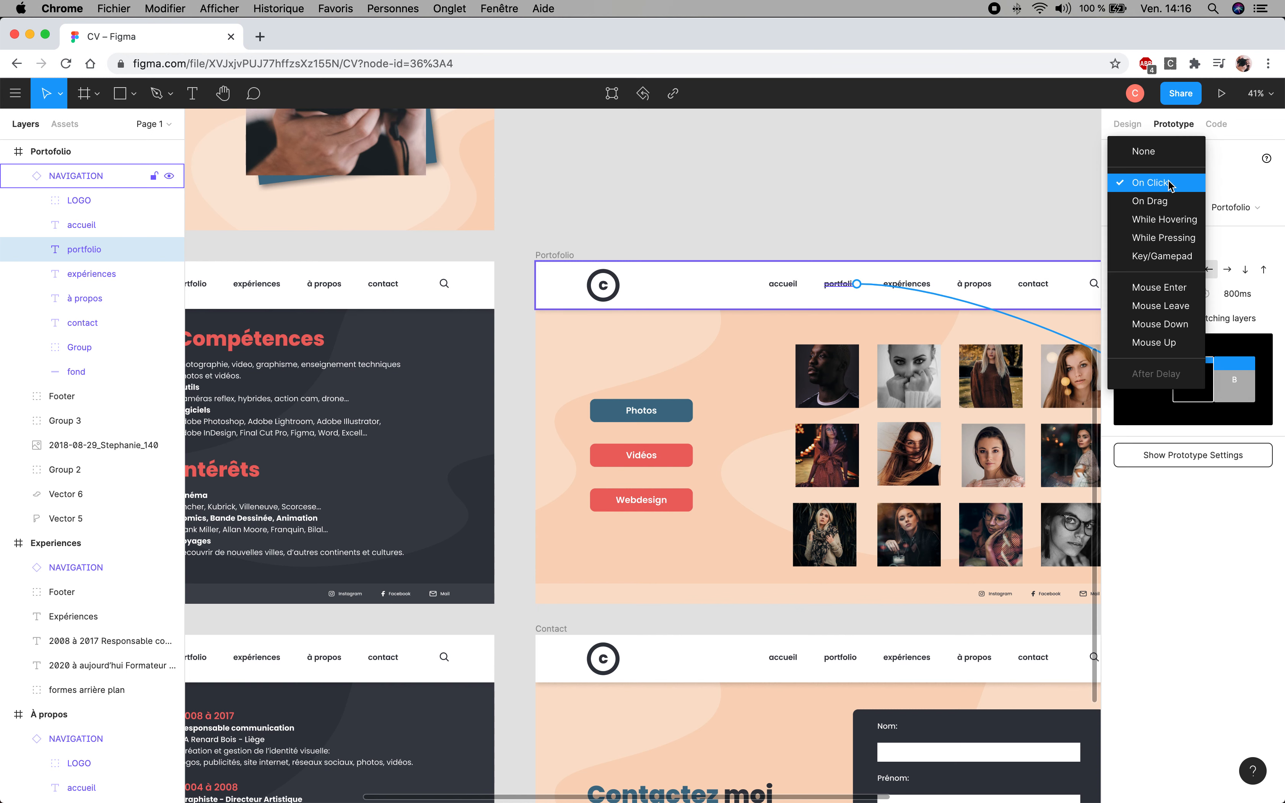
left_click(1159, 153)
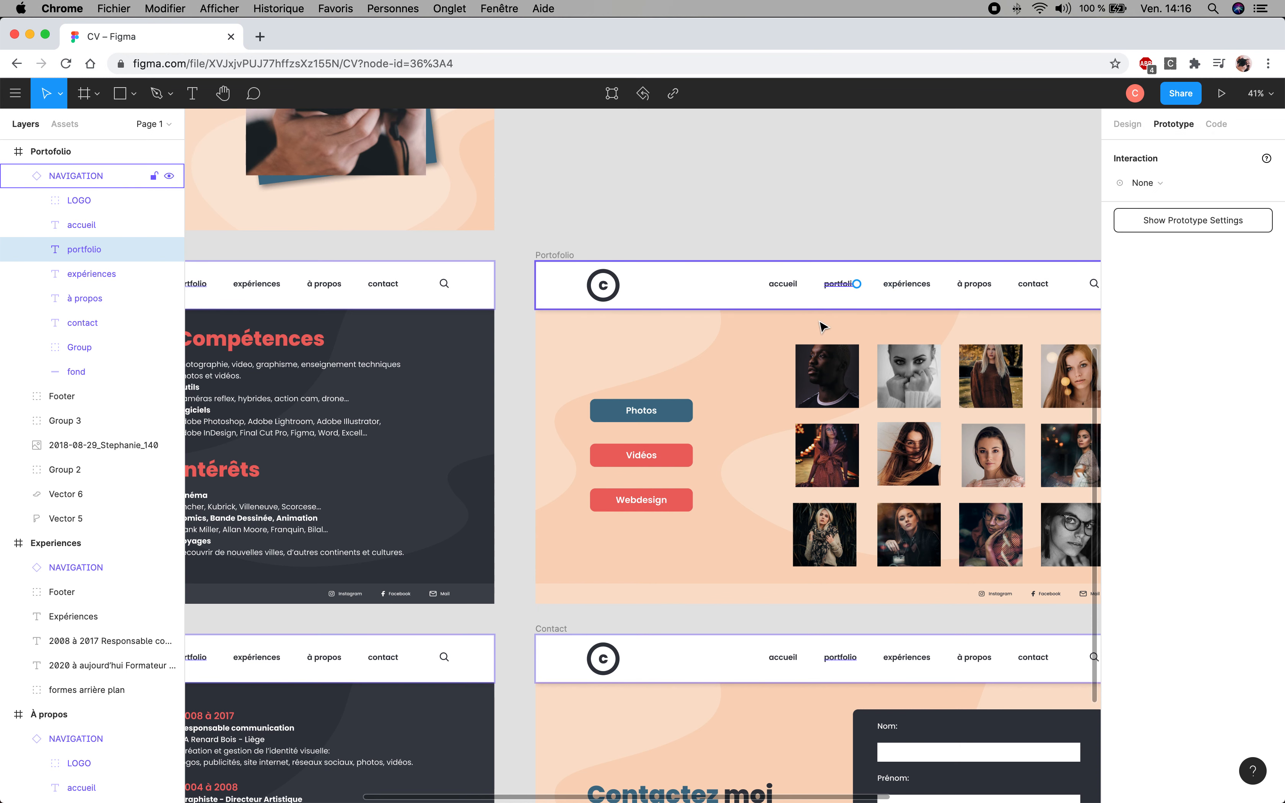
Set the interaction of the contact link in the Contact frame's navigation bar to None
left_click(847, 229)
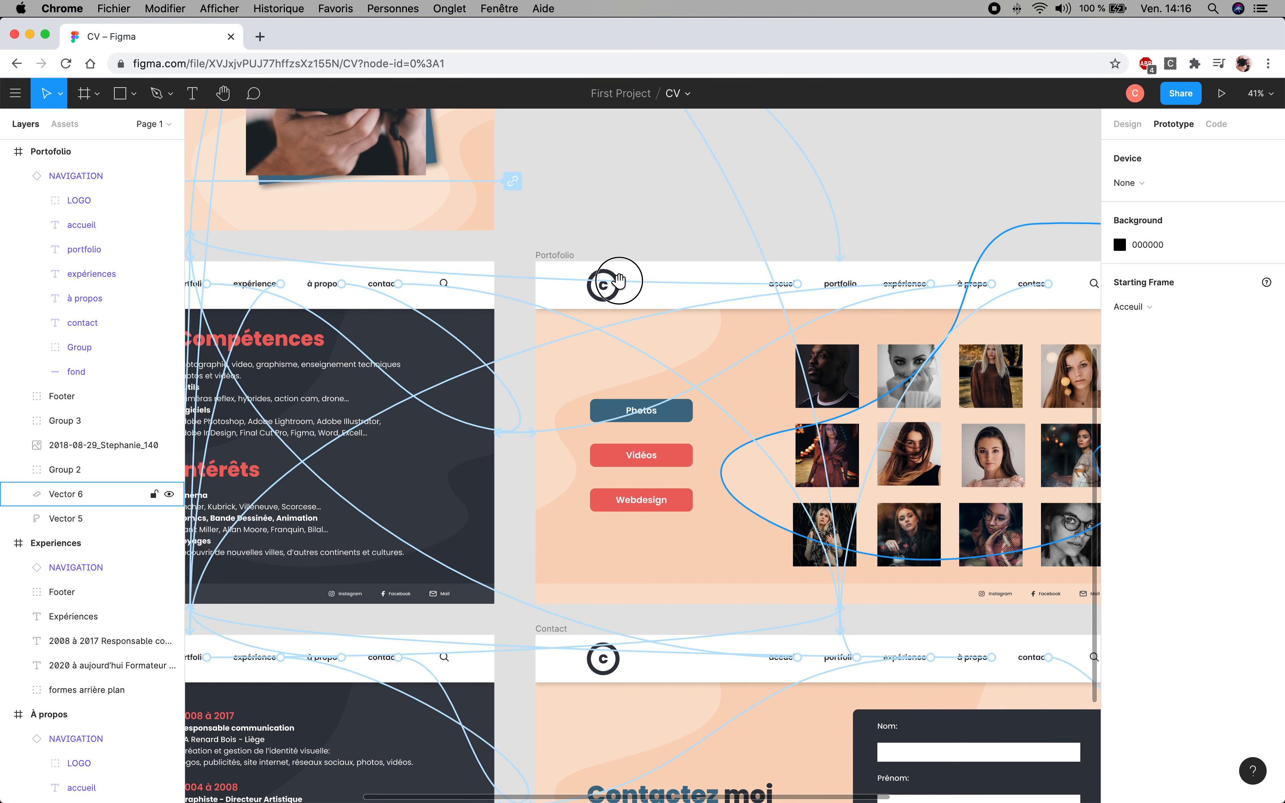
scroll(609, 279, "down", 6)
scroll(608, 278, "right", 3)
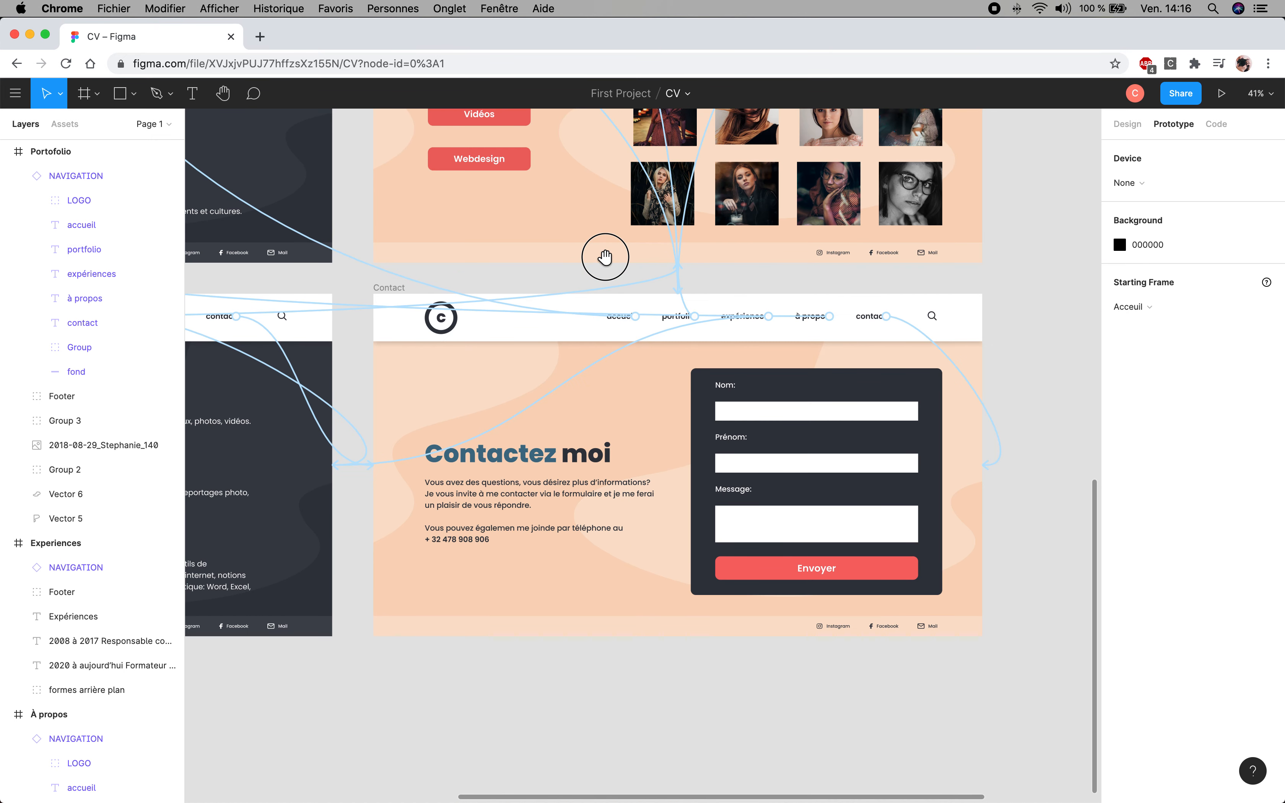
left_click(869, 322)
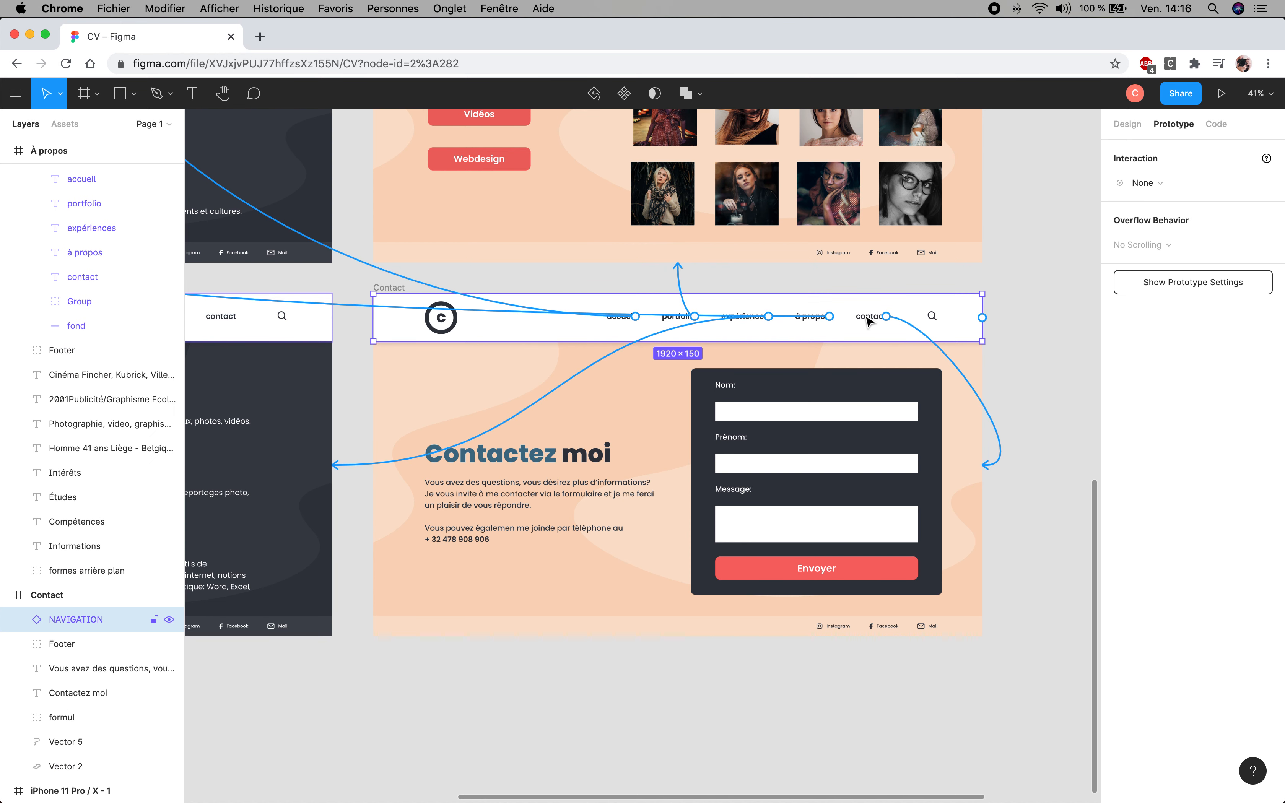
double_click(869, 322)
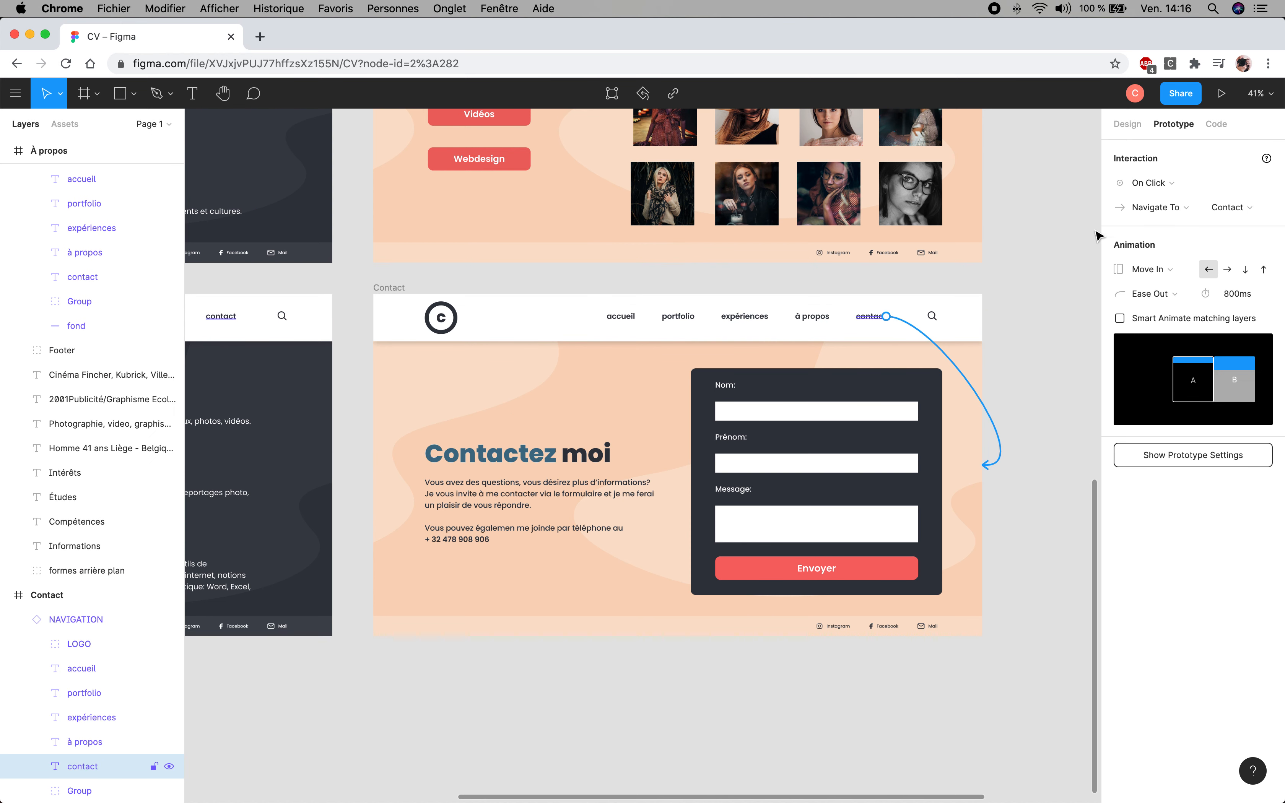
left_click(1153, 184)
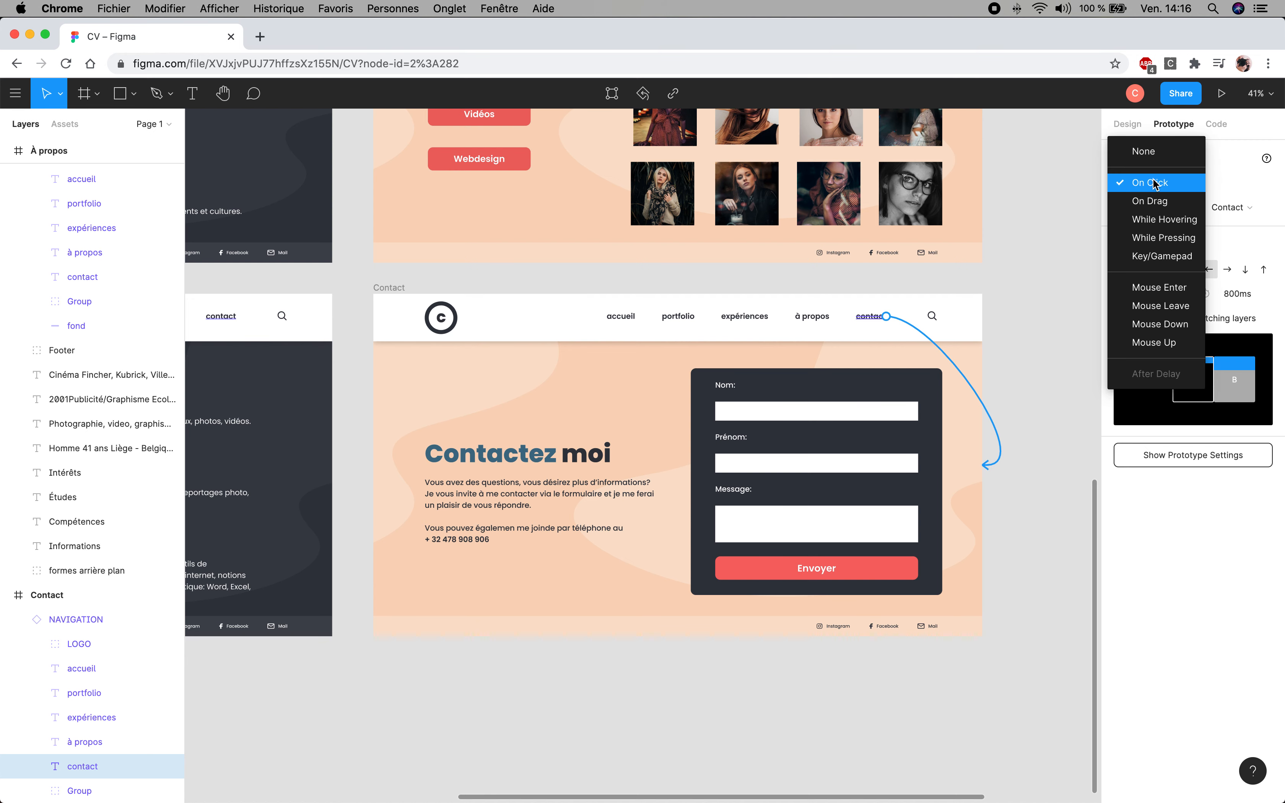
left_click(1144, 152)
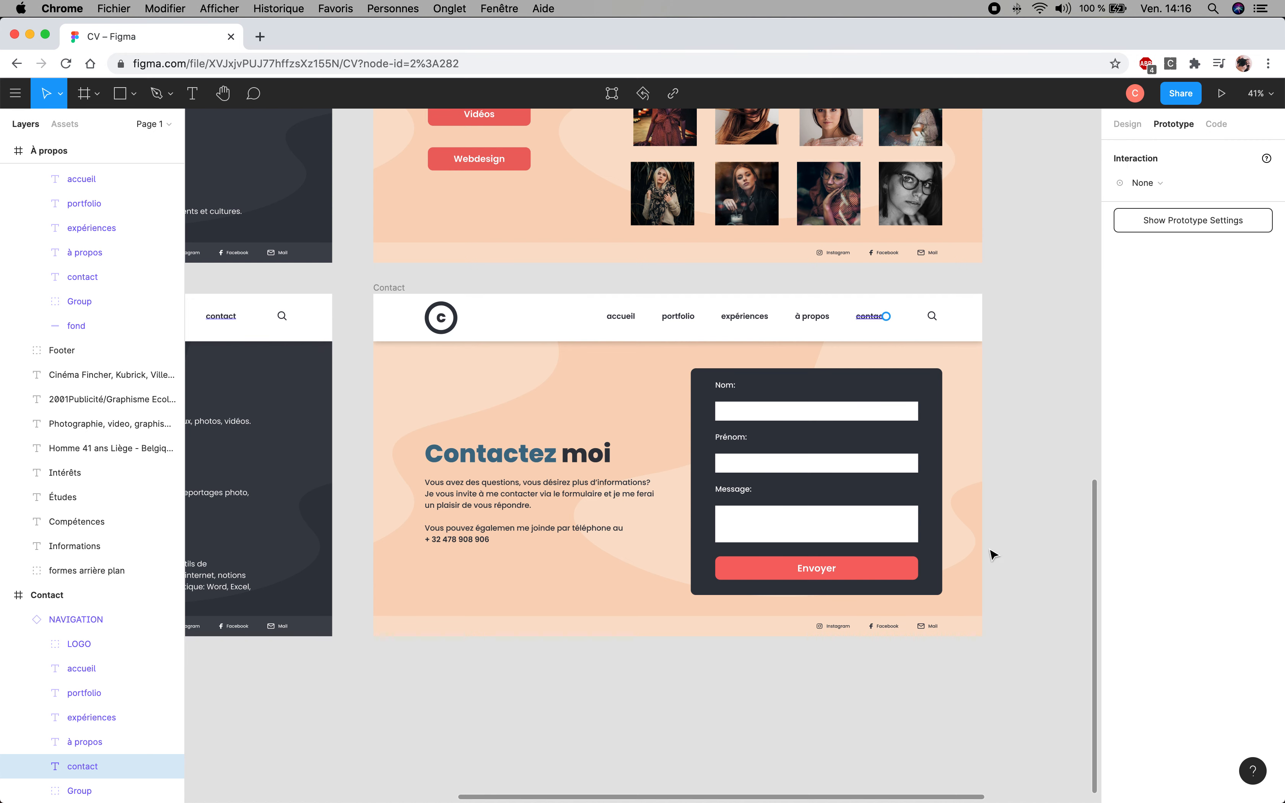
Set the interaction of the expériences link in the Experiences frame's navigation bar to None
left_click_drag(432, 692, 958, 651)
left_click(615, 277)
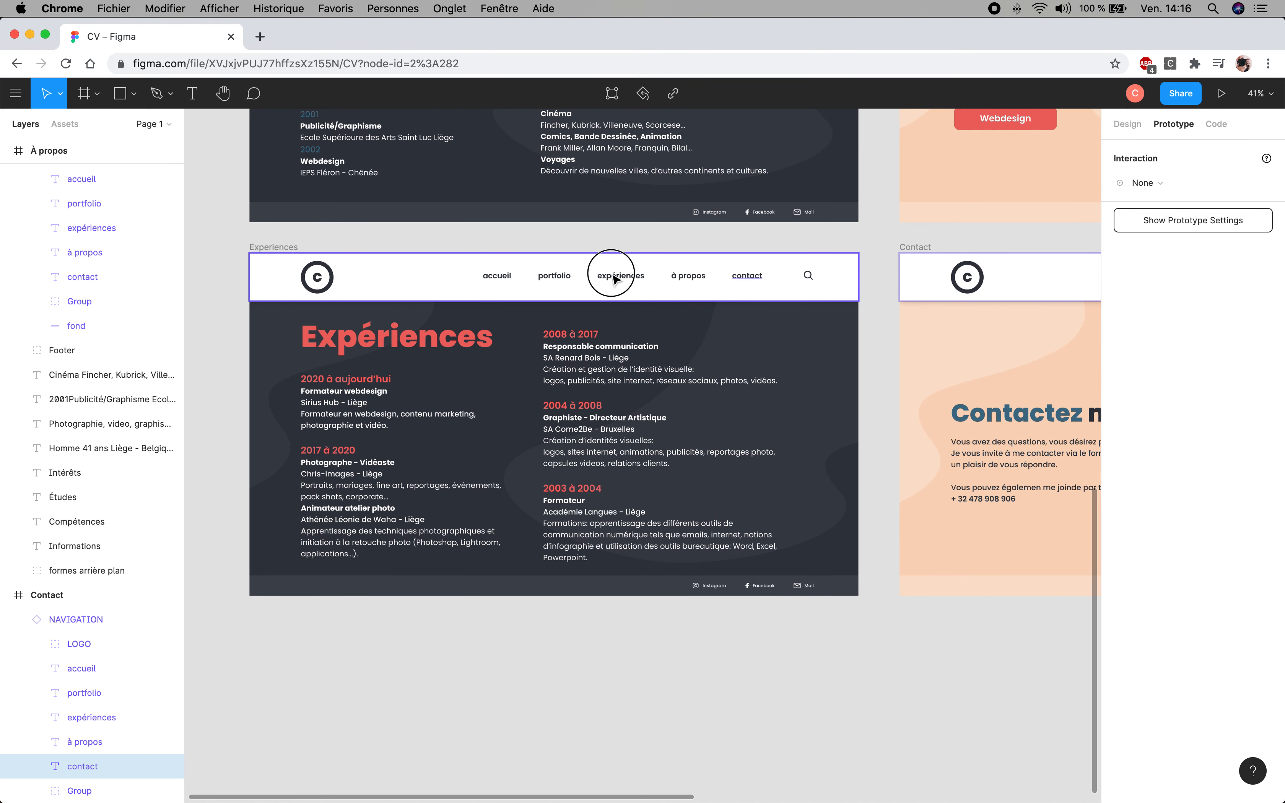
left_click(615, 278)
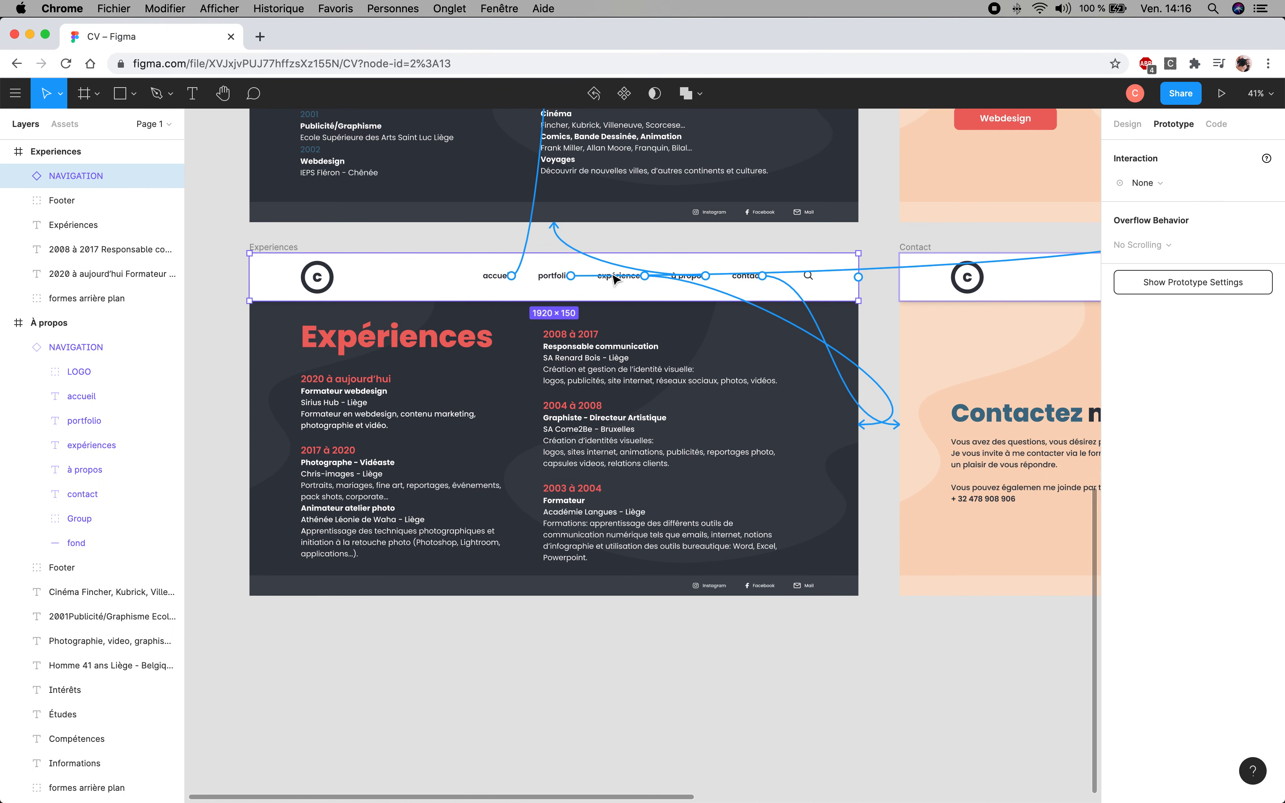
left_click(615, 277)
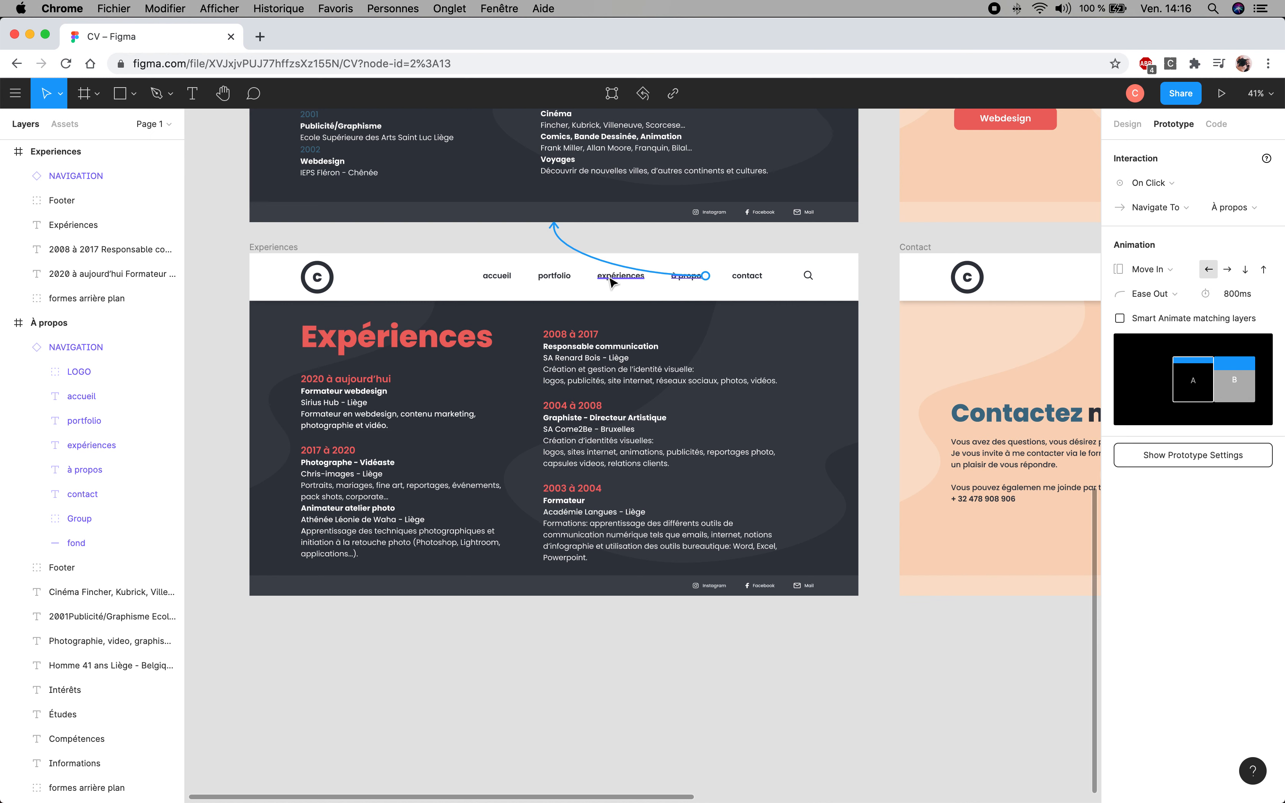
left_click(609, 277)
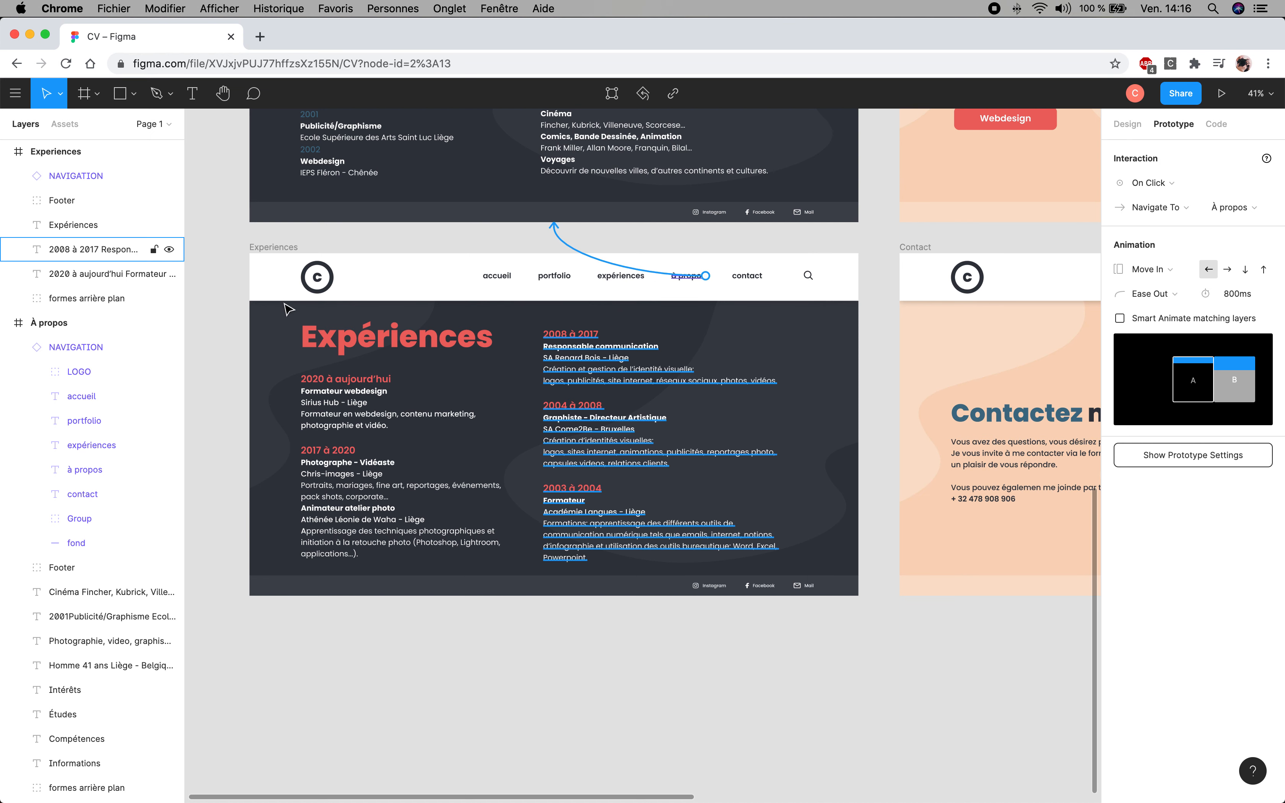
left_click(608, 276)
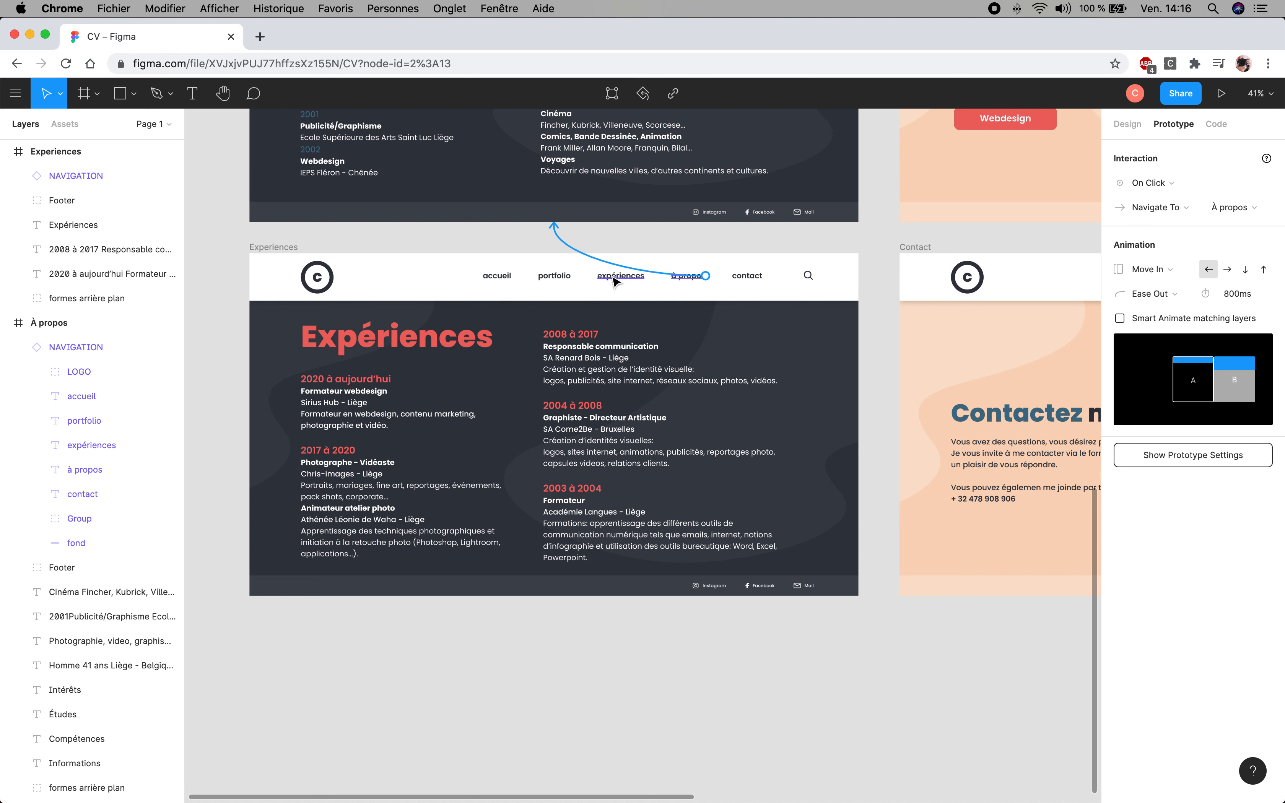
left_click(554, 278)
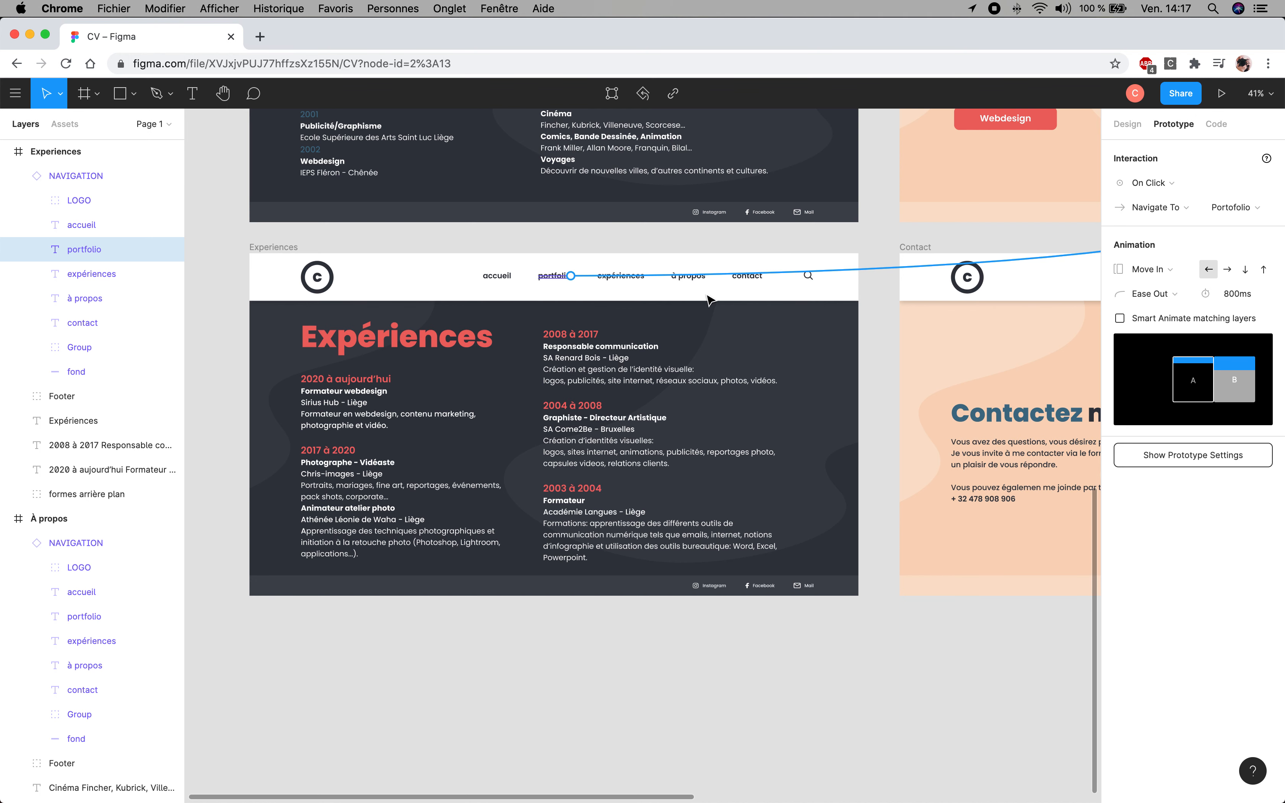
scroll(628, 313, "up", 3)
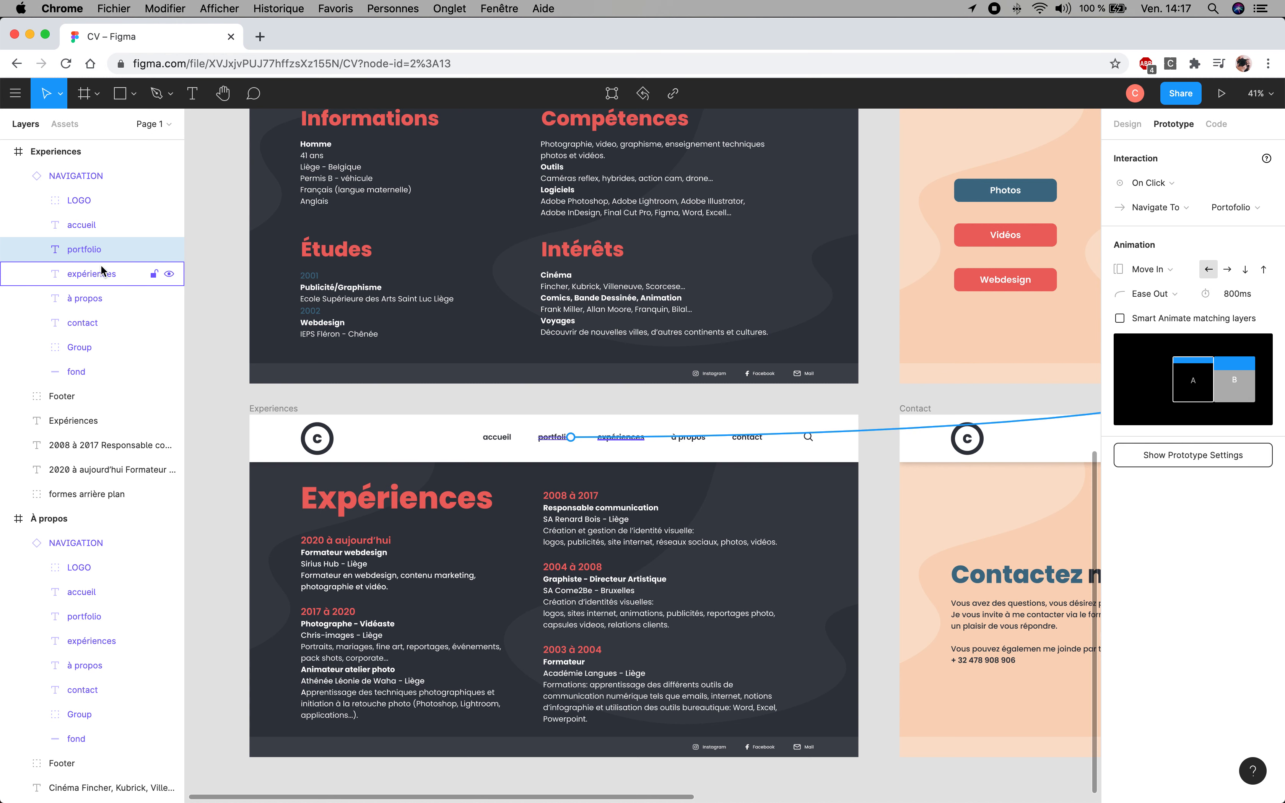
left_click(91, 274)
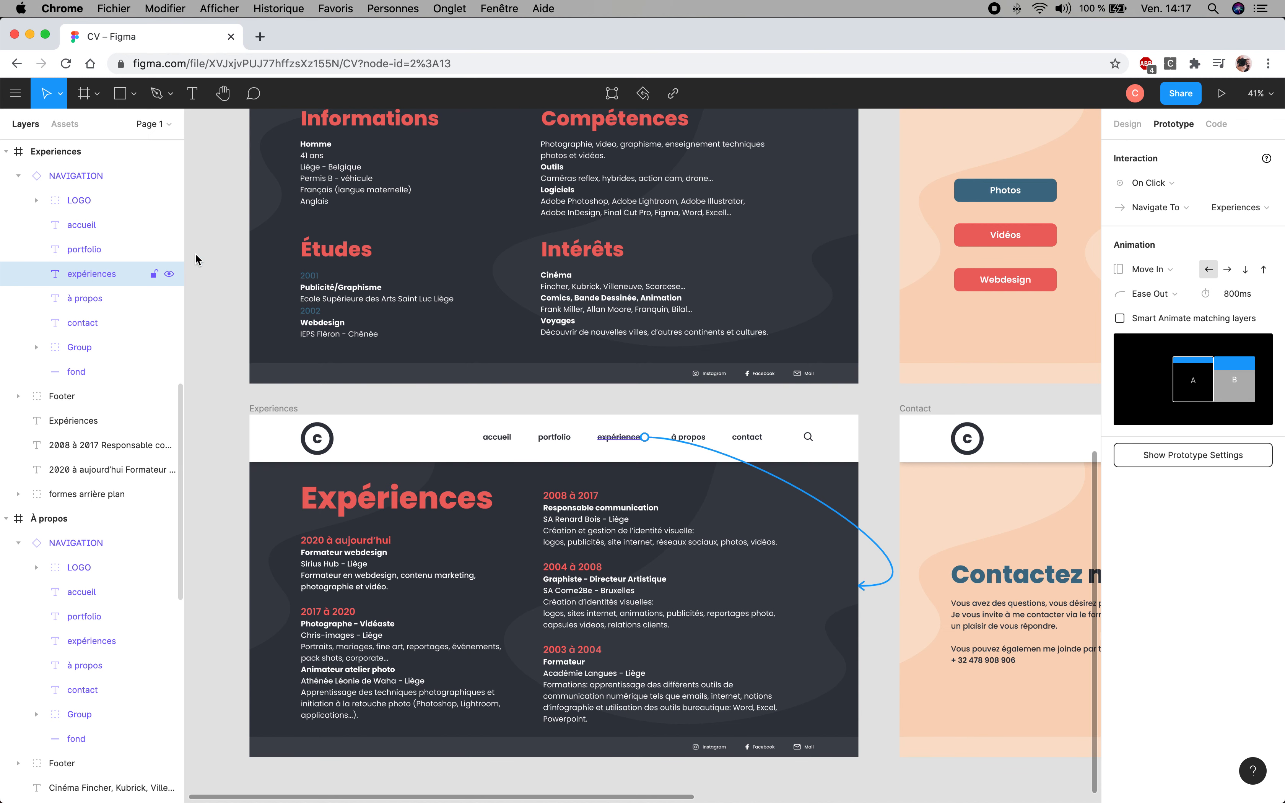
left_click(1158, 183)
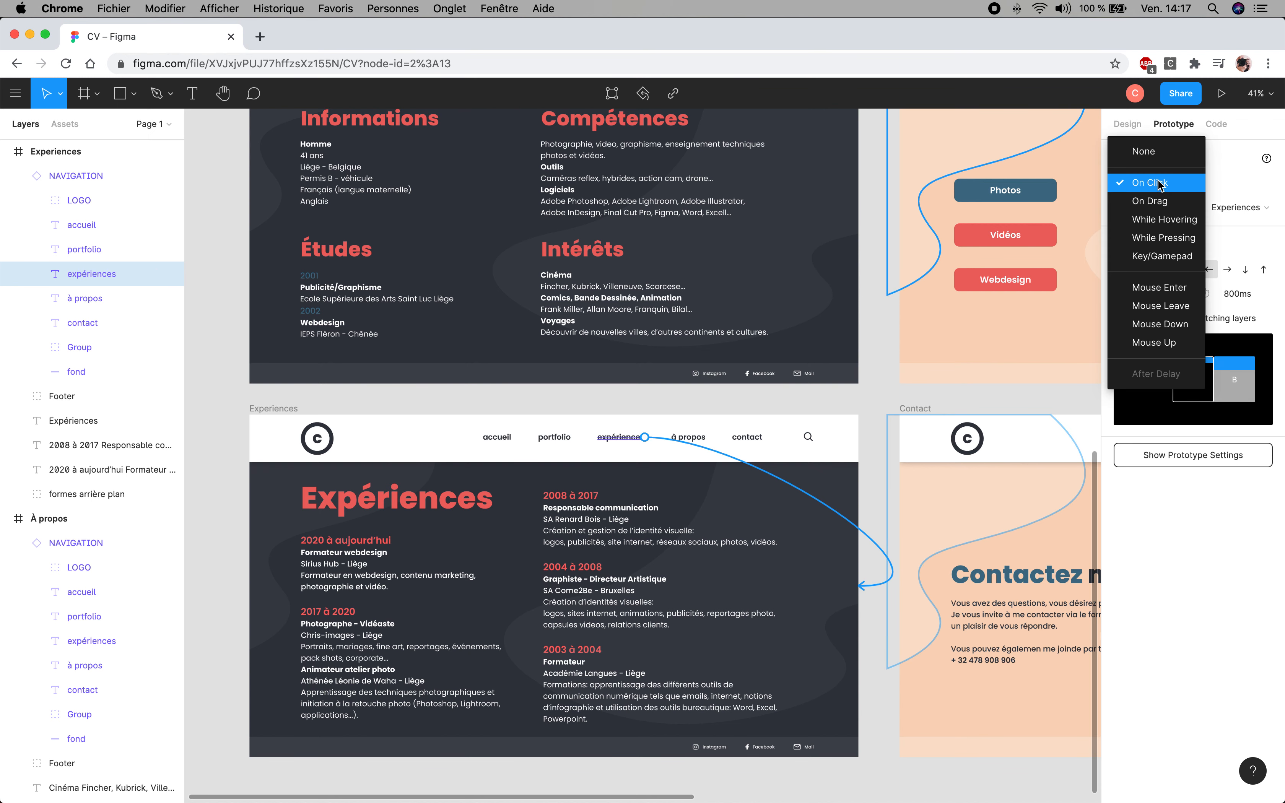
left_click(1146, 154)
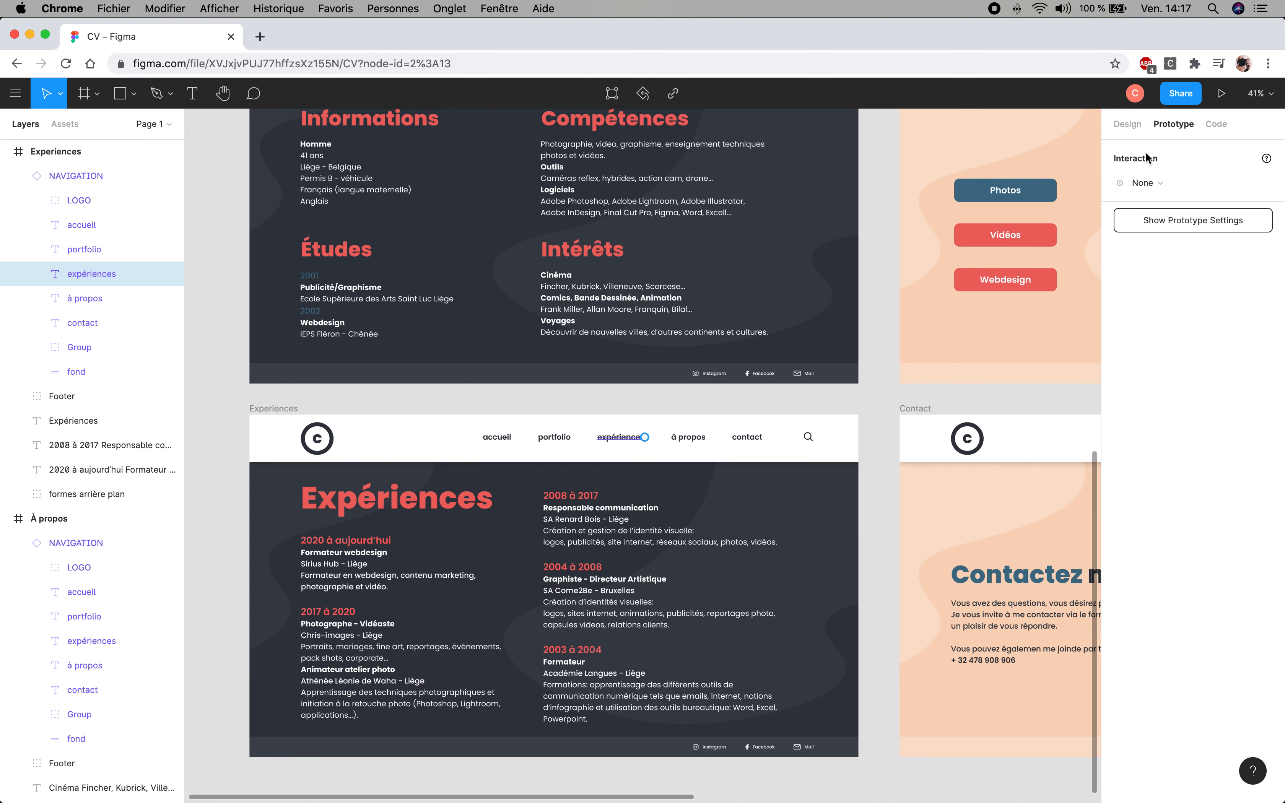
Set the interaction of the à propos link in the À propos frame's navigation bar to None and clear the selection
scroll(722, 419, "up", 3)
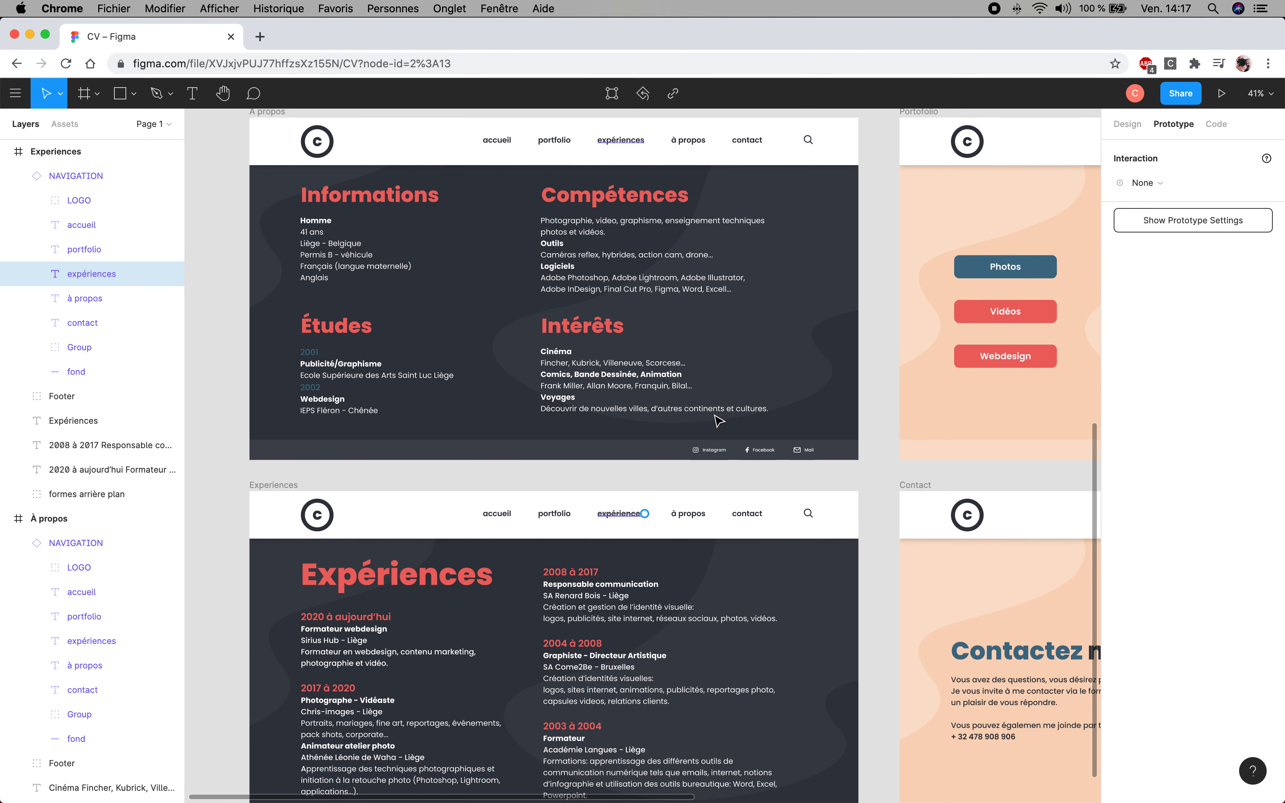
scroll(718, 421, "up", 5)
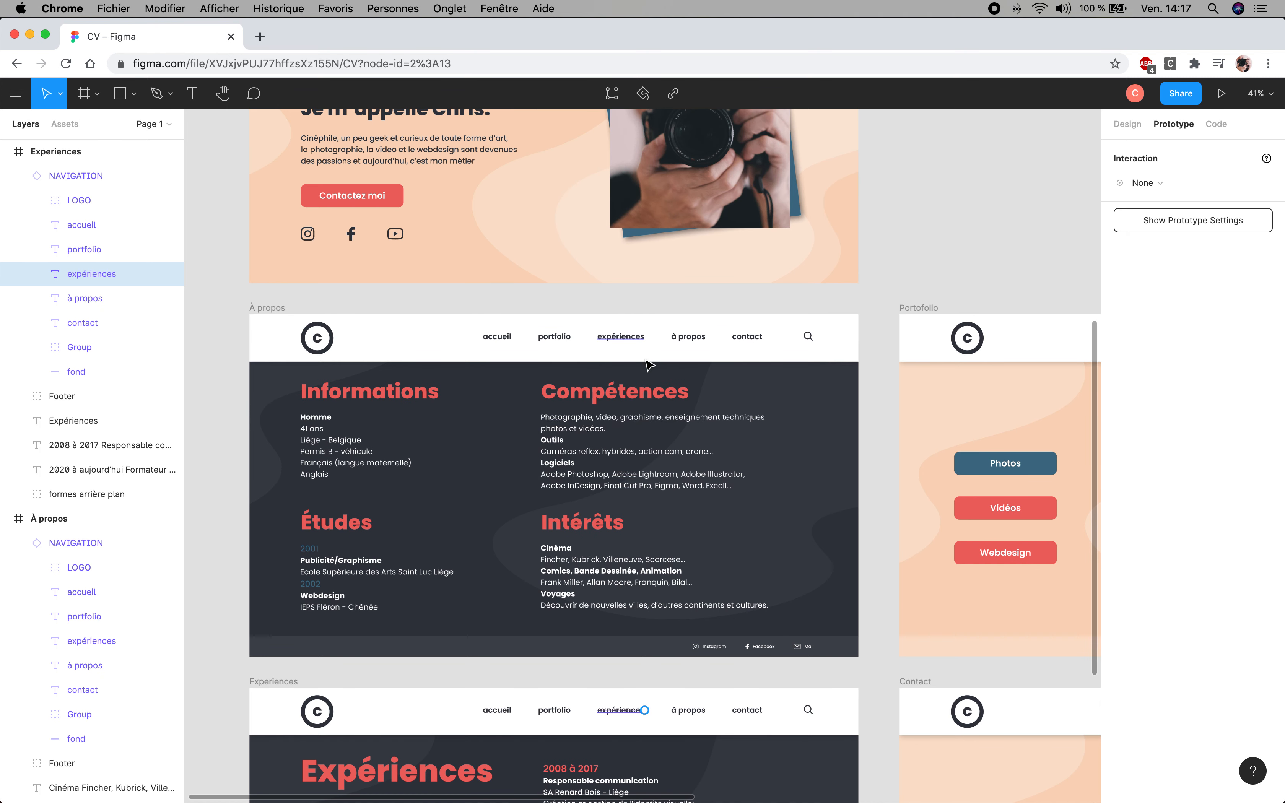
left_click(689, 342)
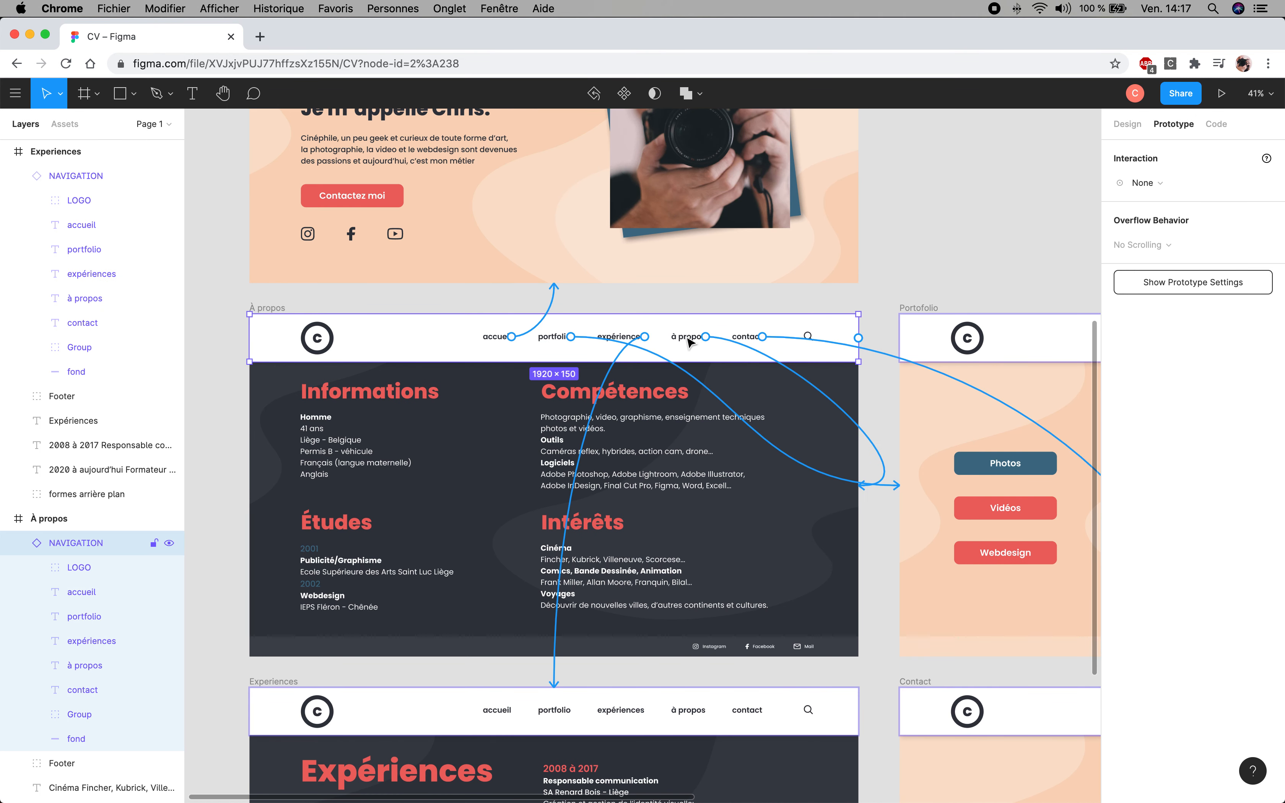
left_click(689, 341)
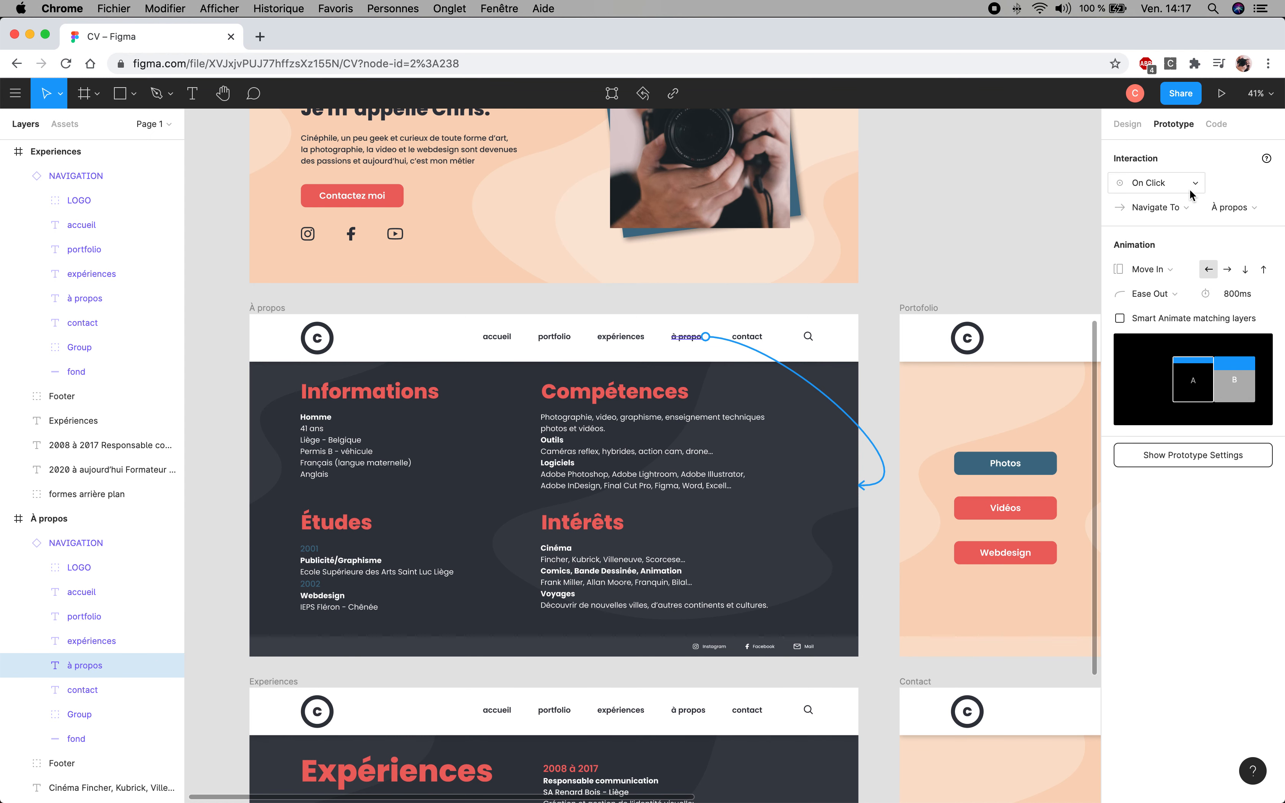
left_click(1179, 187)
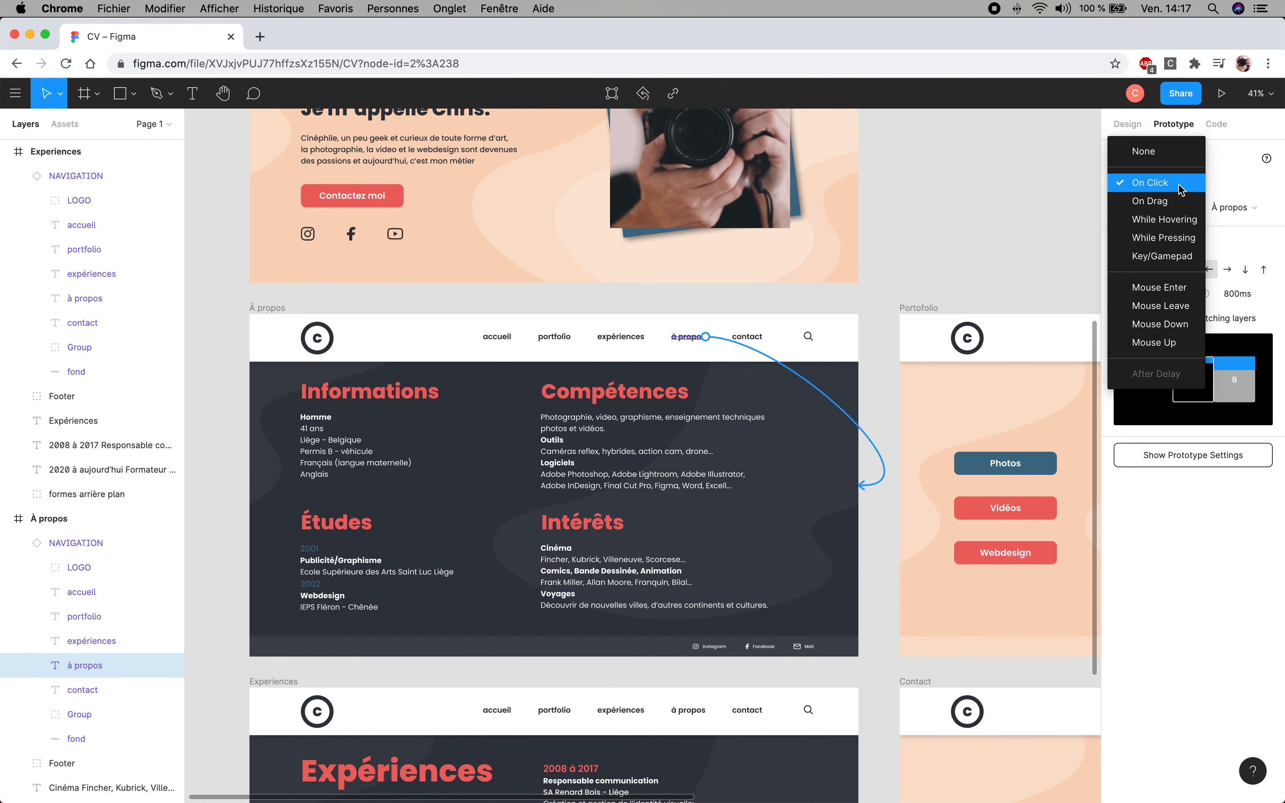
left_click(1163, 153)
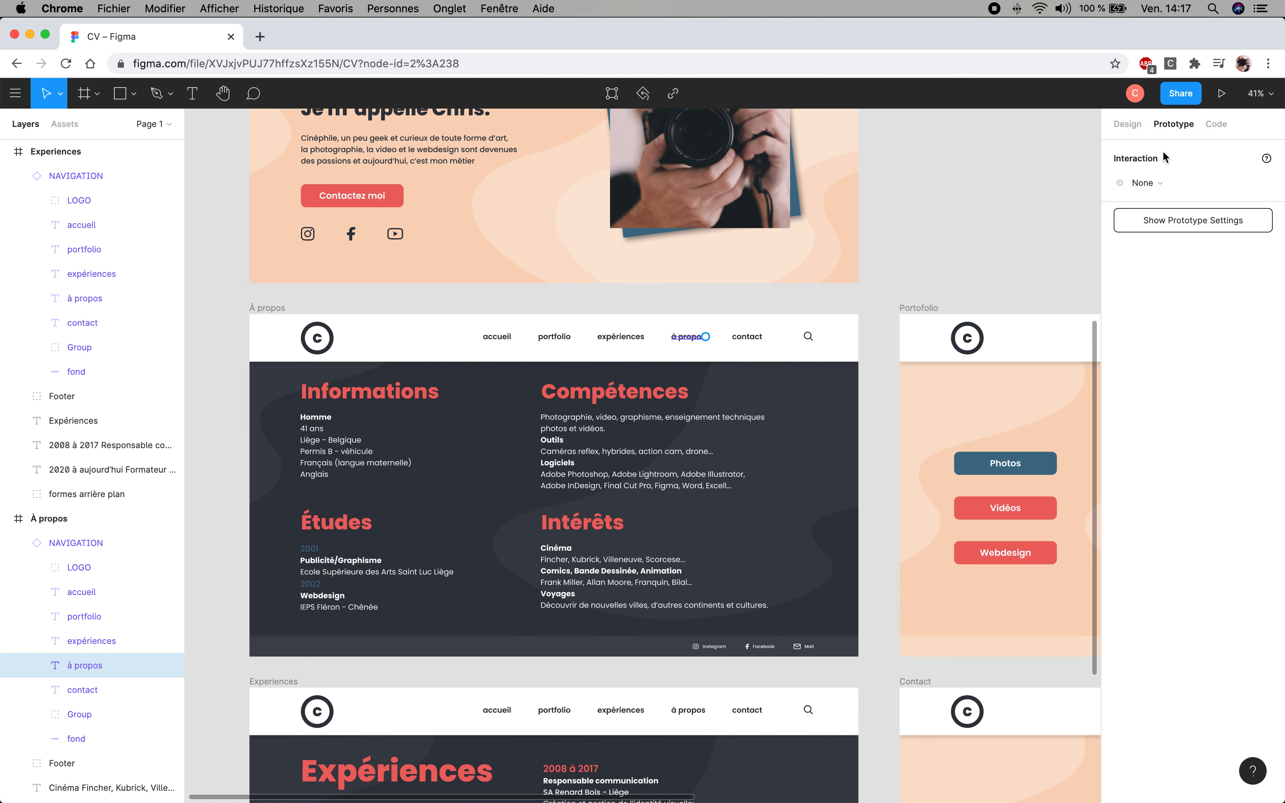
left_click(942, 228)
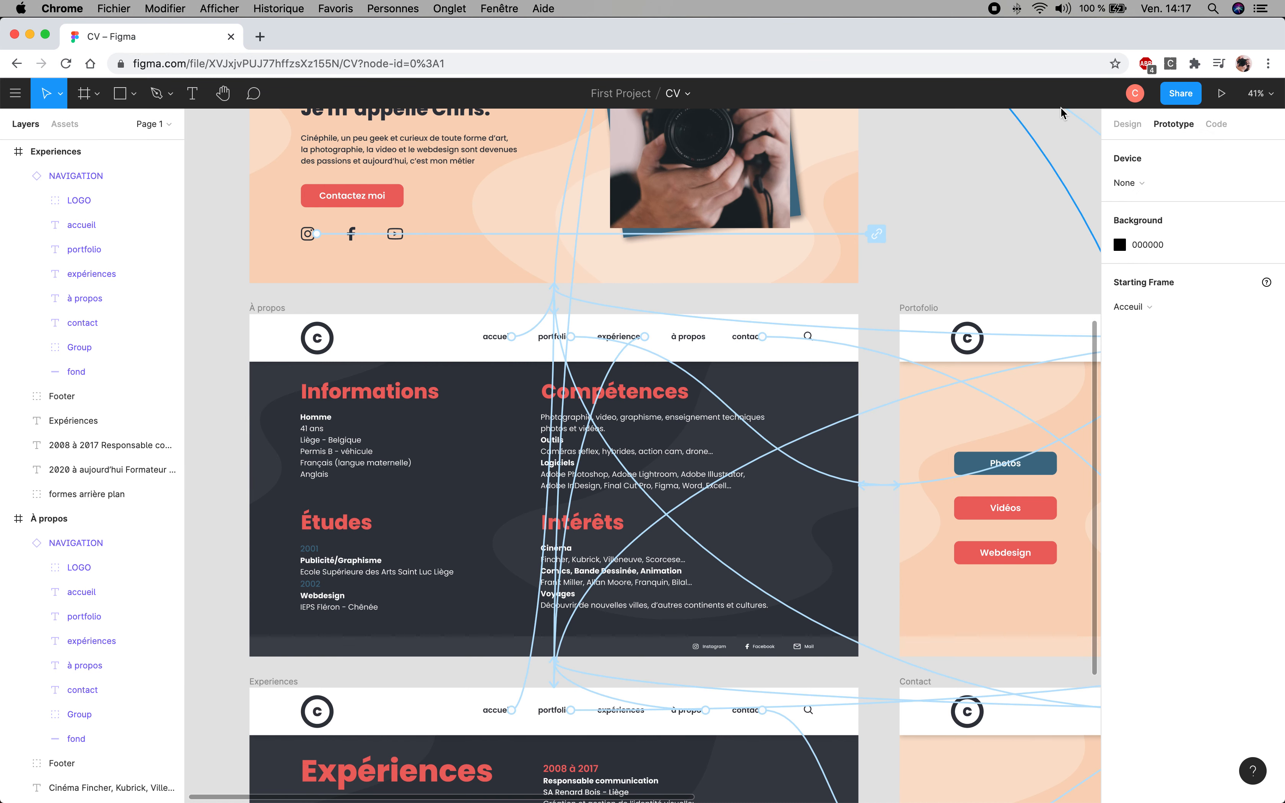
Present the prototype from the Acceuil frame and set its scaling to "Fit – Scale down to fit"
left_click(1127, 123)
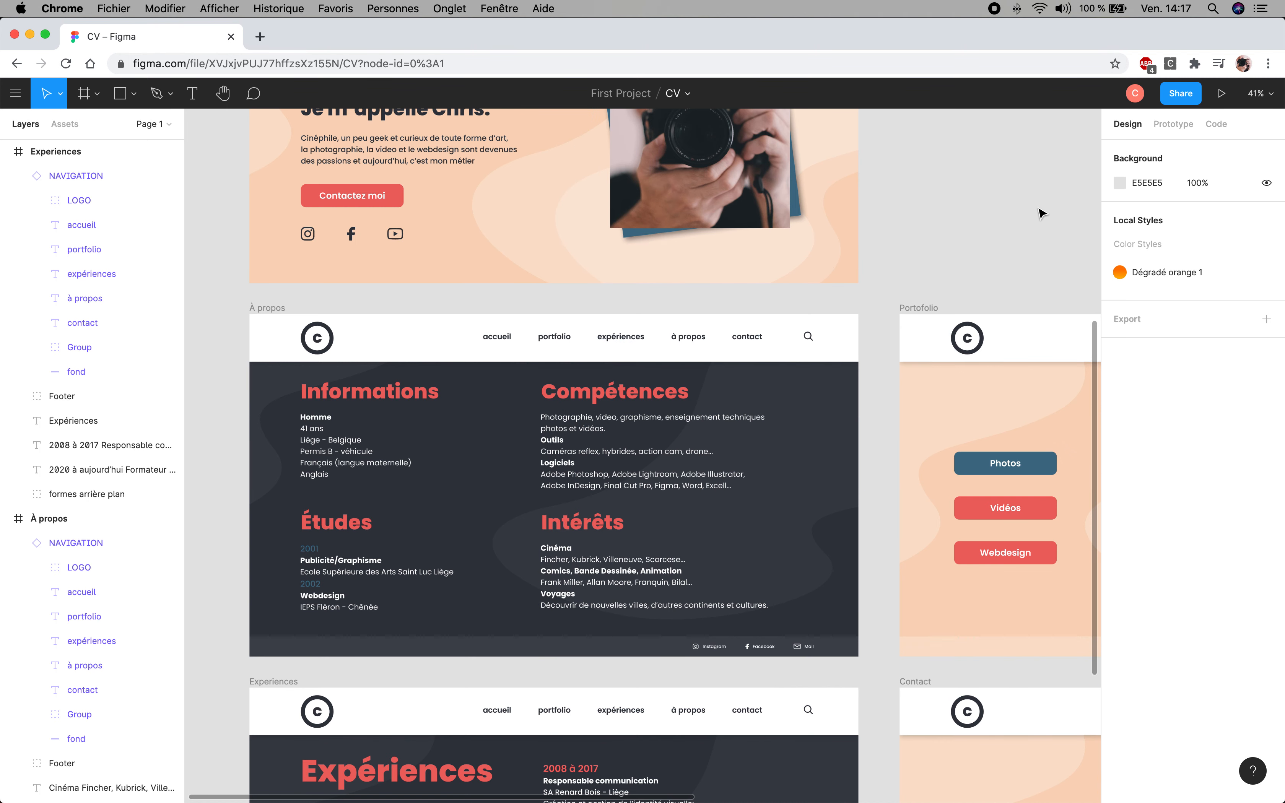
left_click_drag(762, 406, 794, 406)
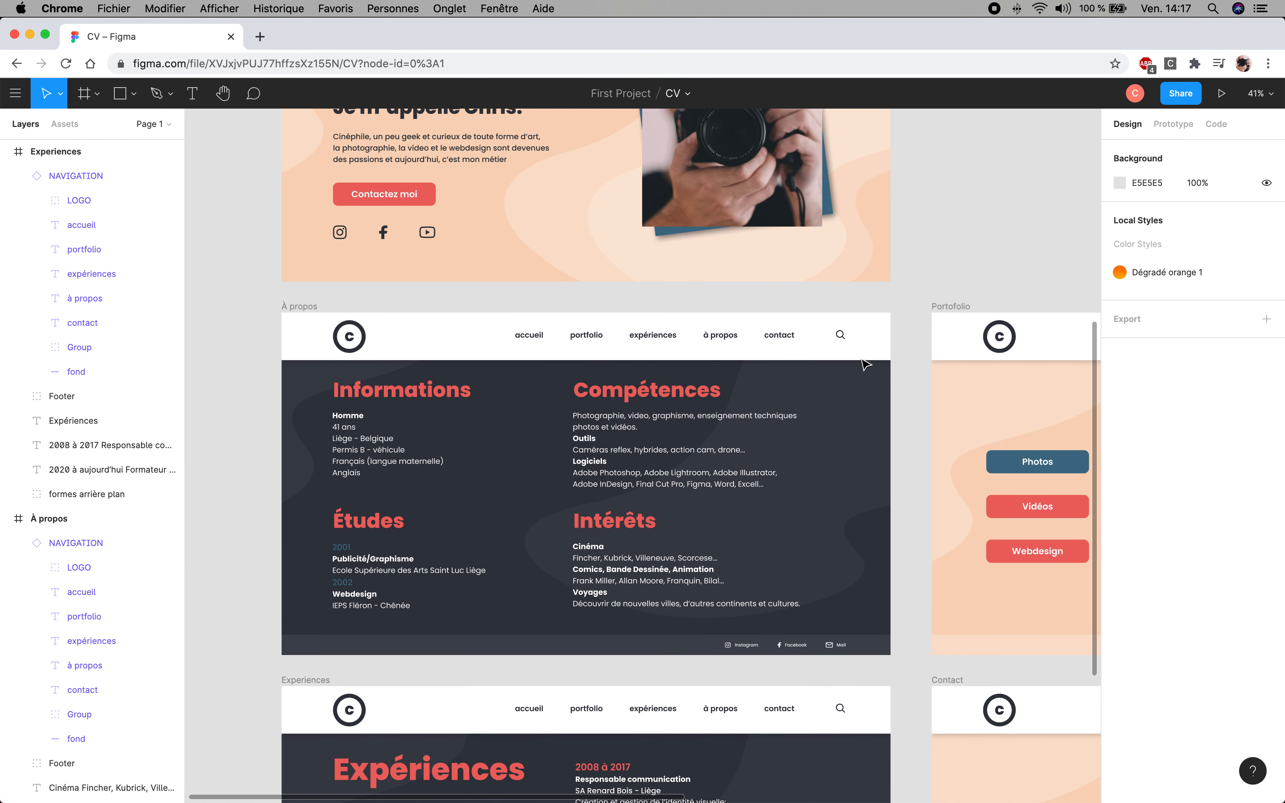
left_click(1222, 94)
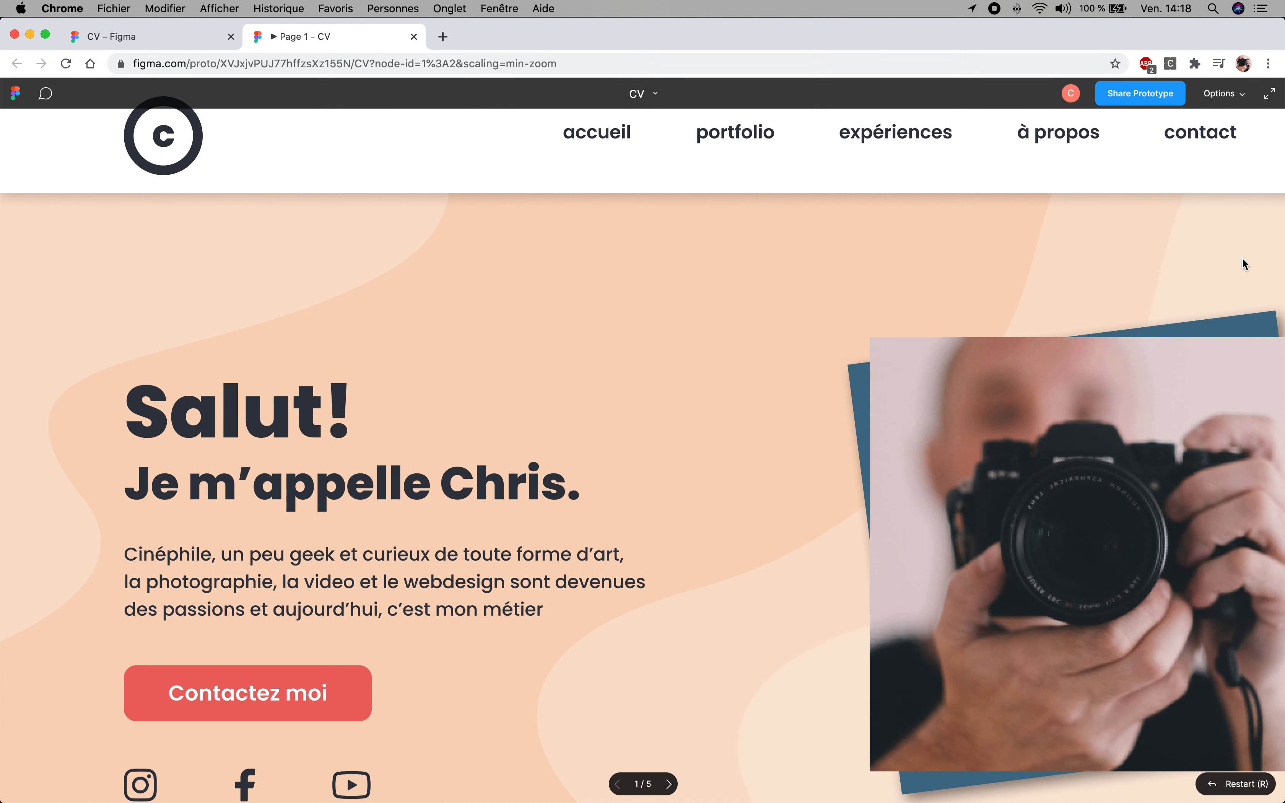
left_click(1246, 99)
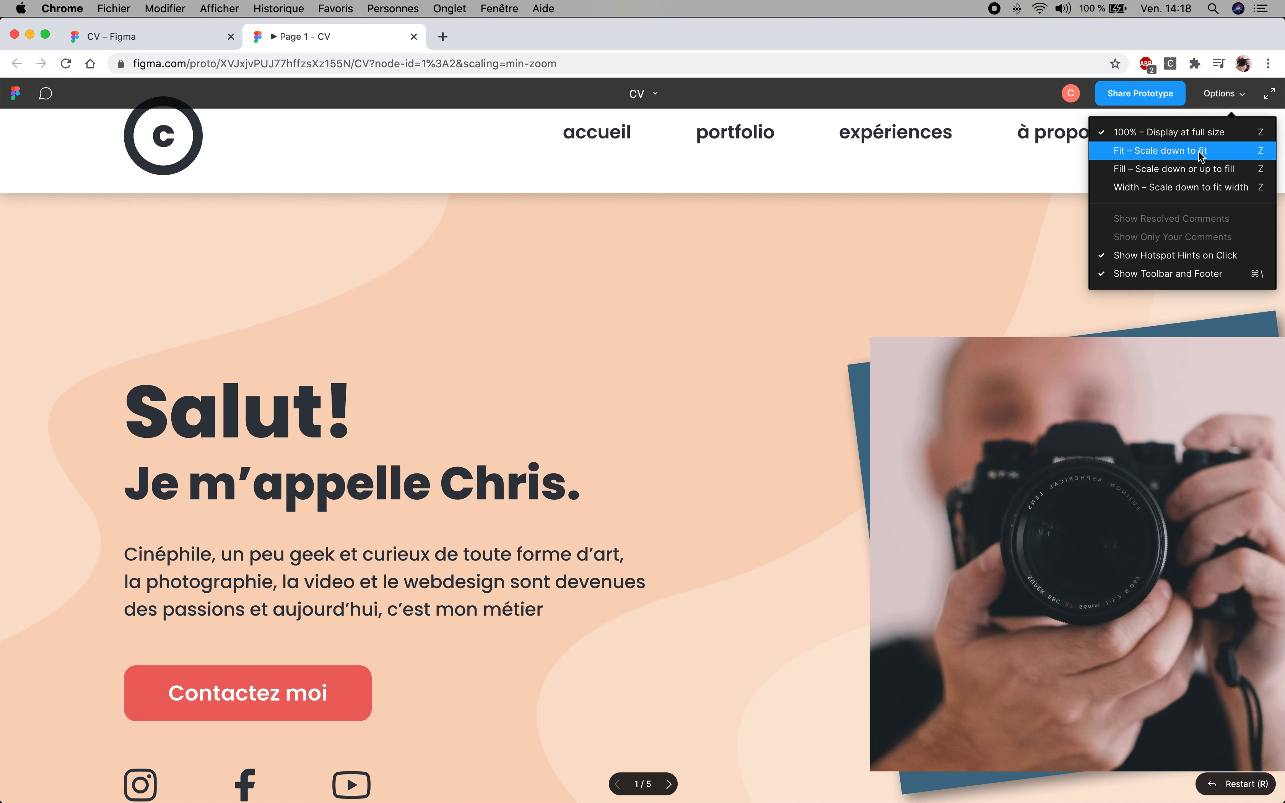
left_click(1241, 98)
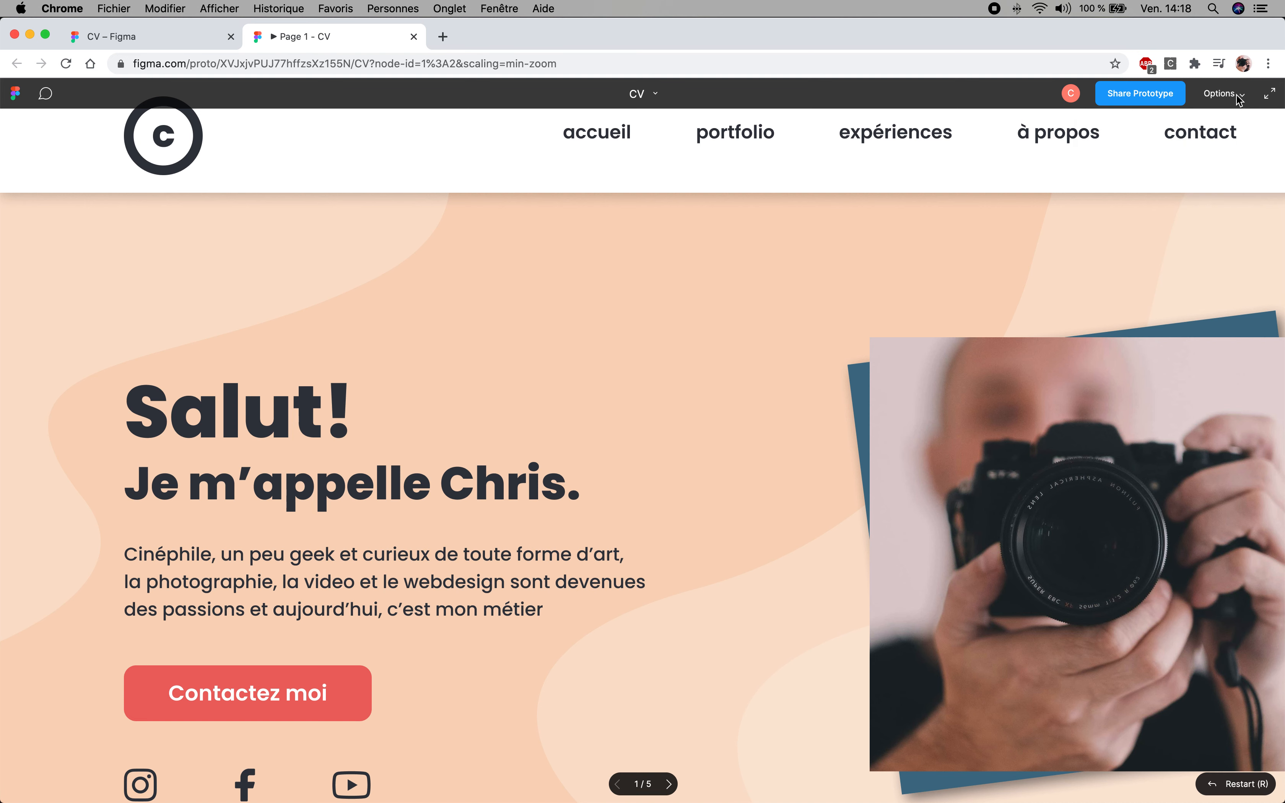
left_click(1241, 100)
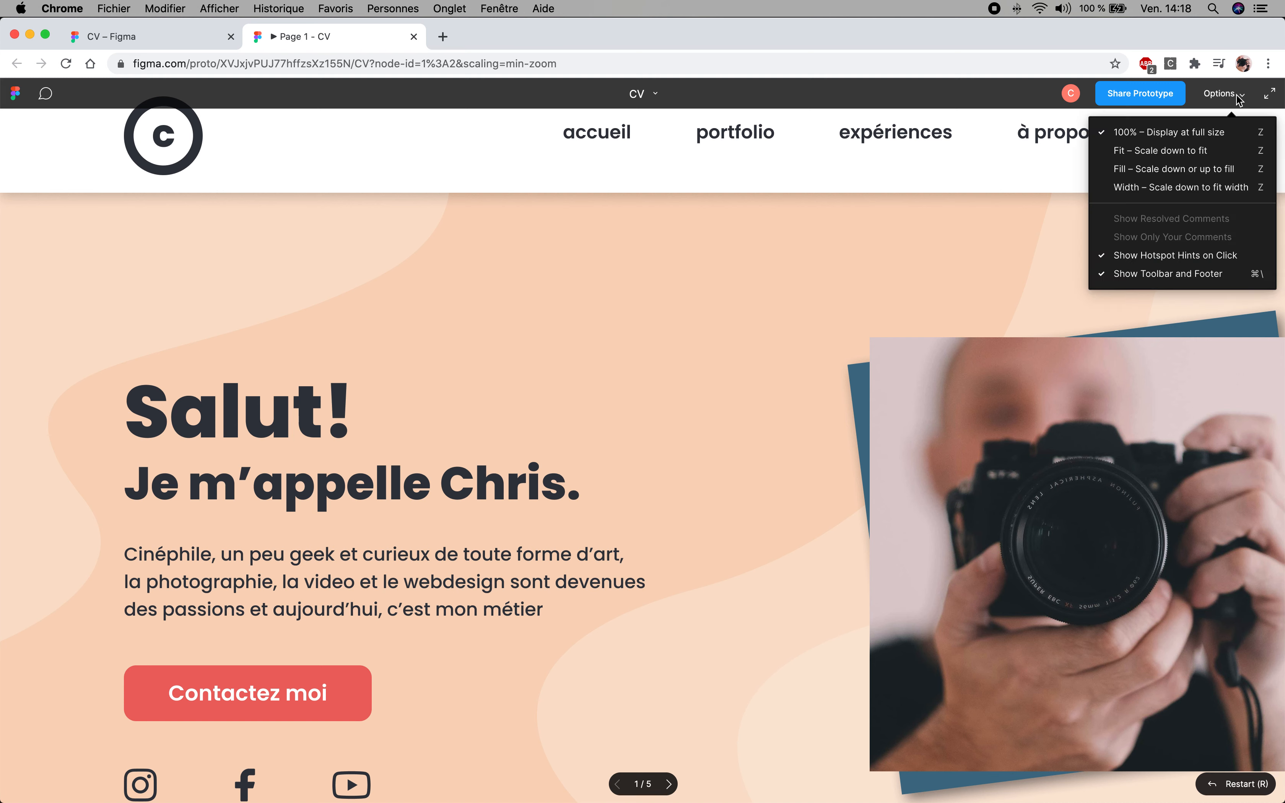
left_click(1185, 151)
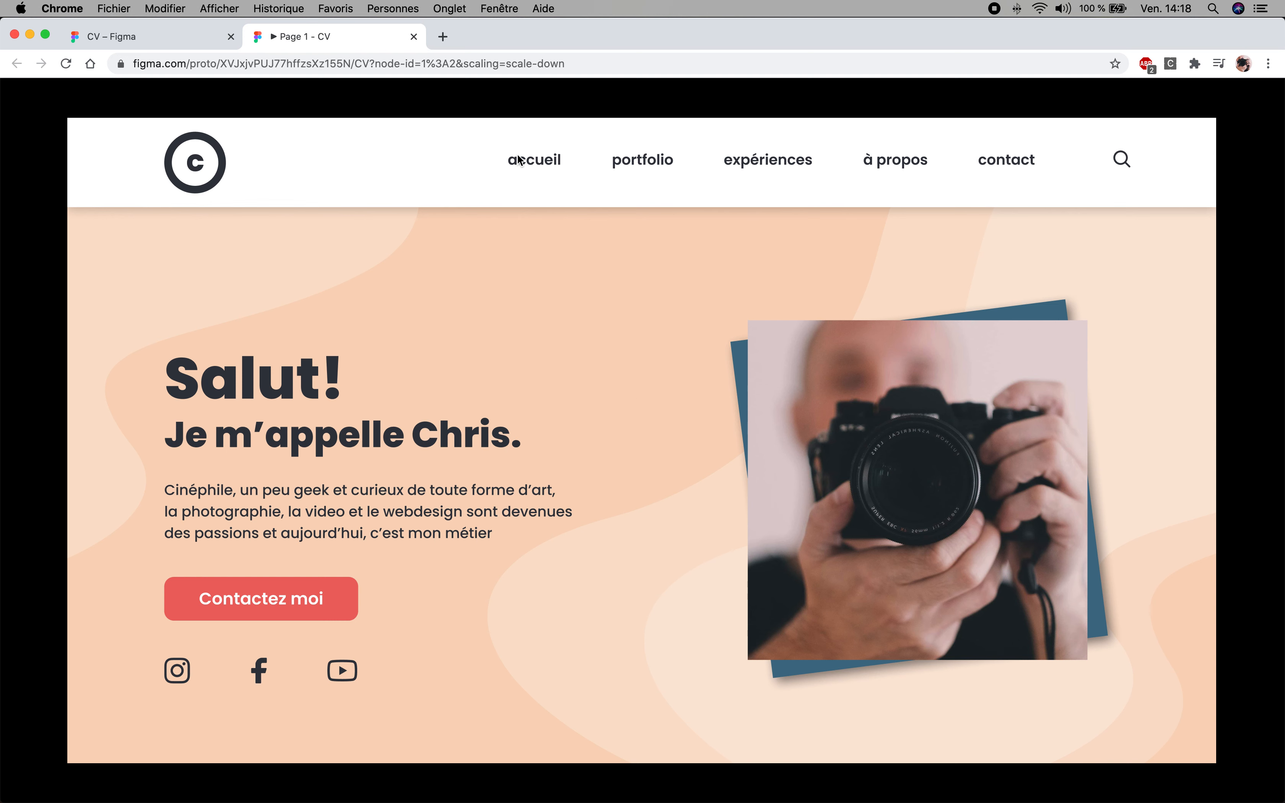
Test the navigation links in the running prototype, visiting portfolio, accueil, expériences, à propos and contact in turn
left_click(643, 168)
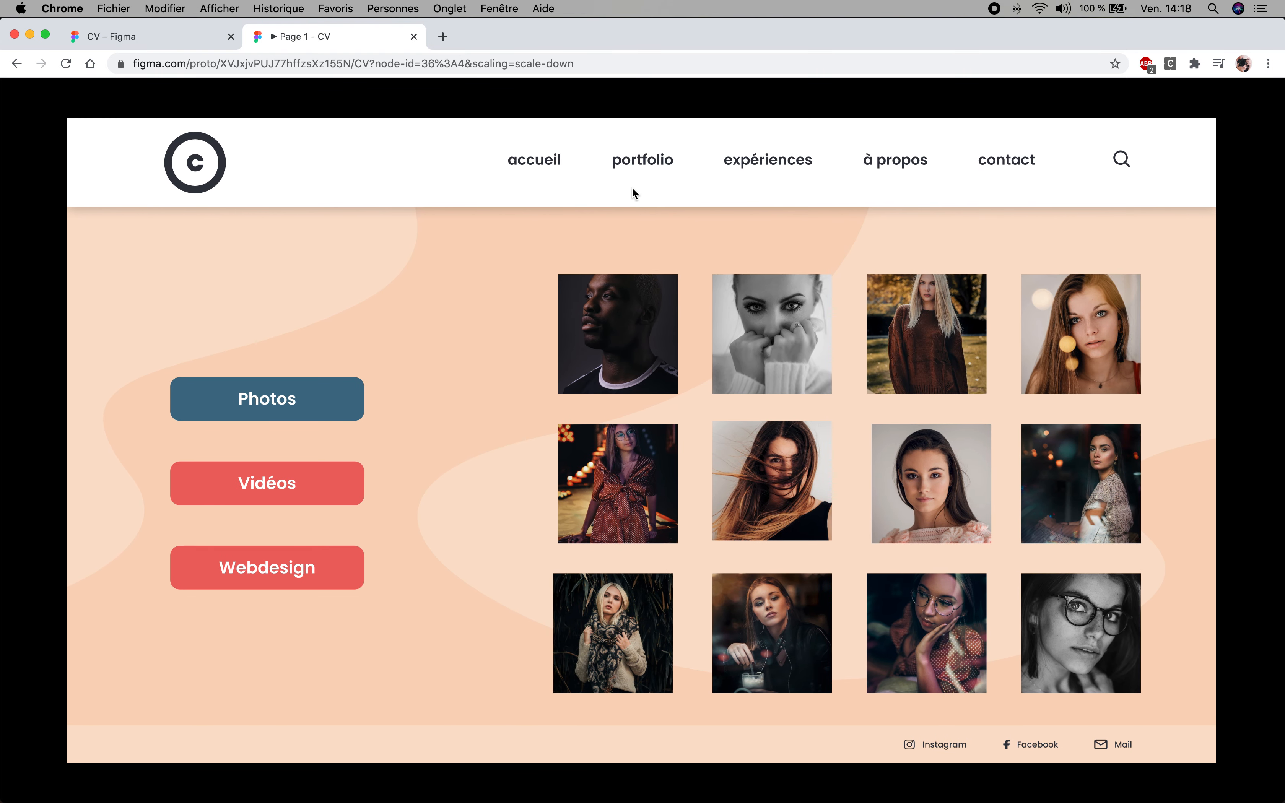
left_click(526, 168)
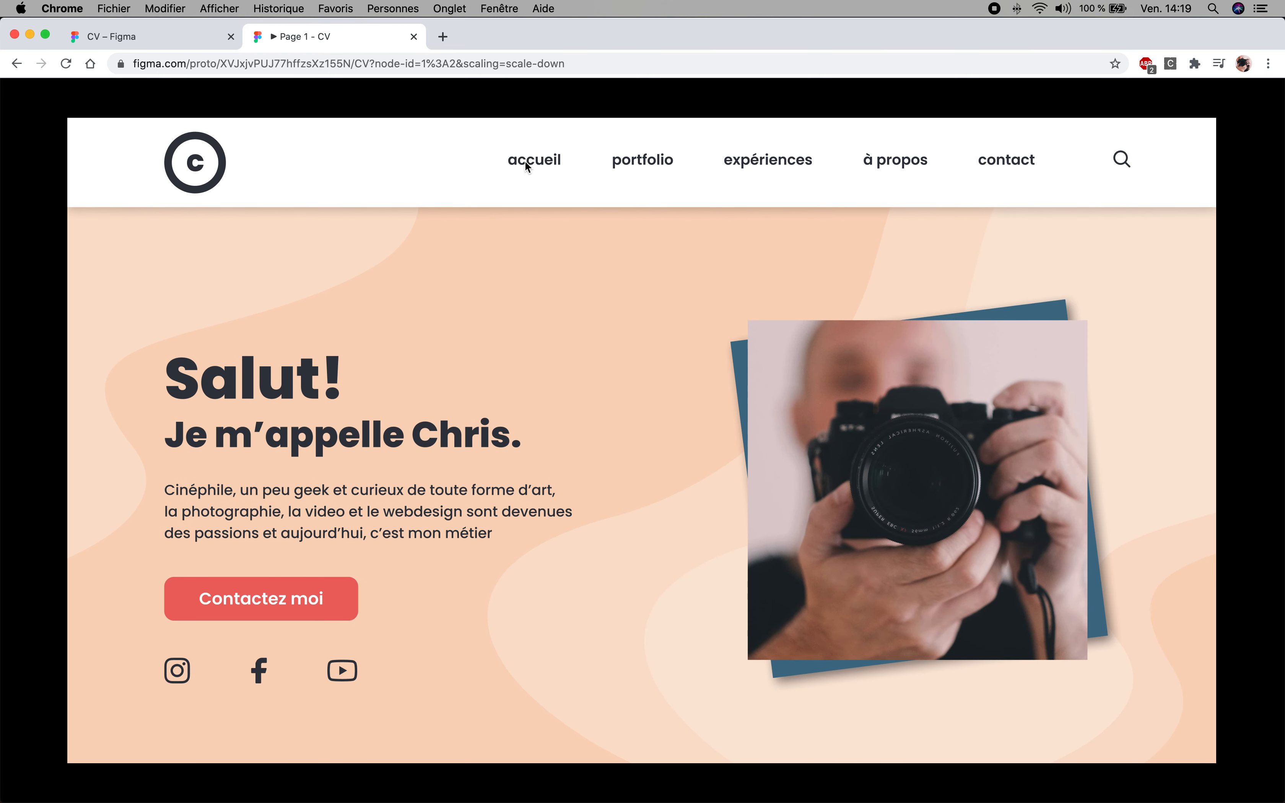
left_click(759, 165)
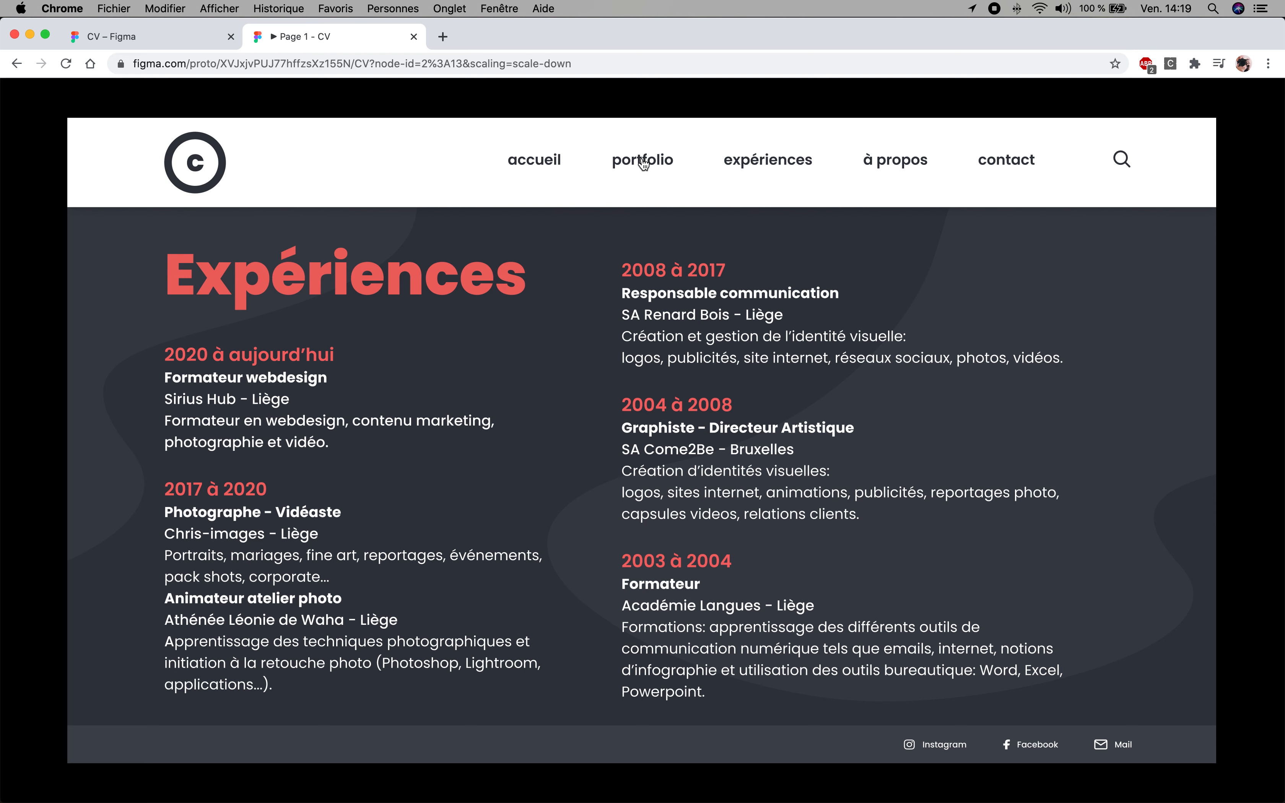
left_click(885, 162)
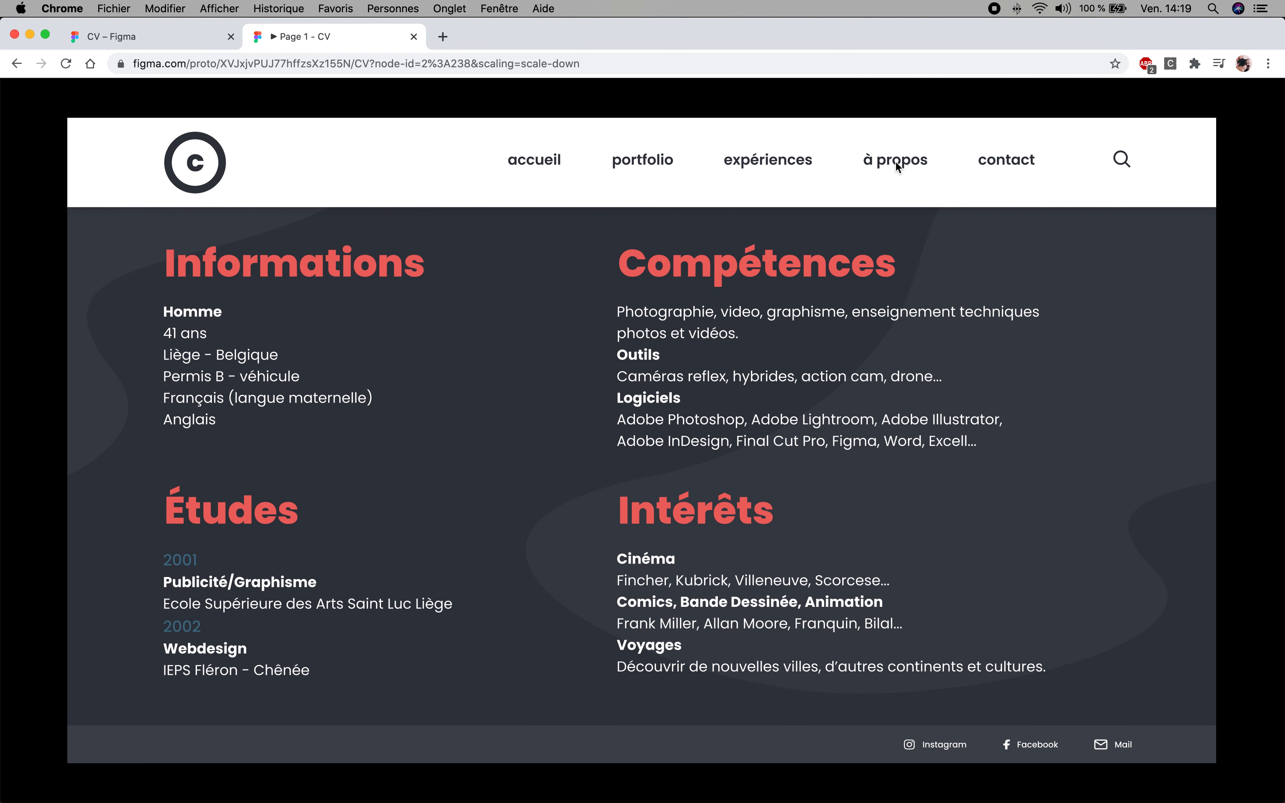
left_click(1009, 161)
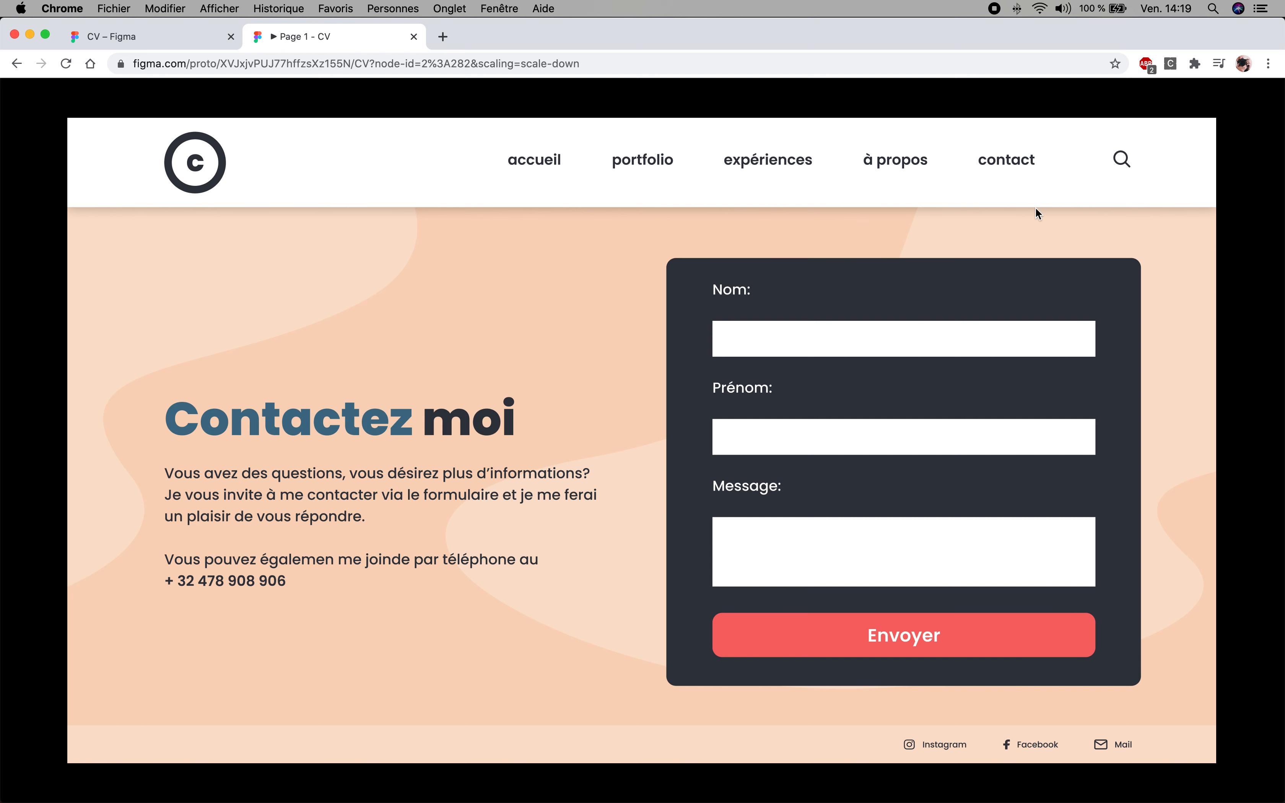
Close the prototype preview and set the accueil link's text fill to red ED6663 in the Acceuil frame's navigation bar
left_click(414, 37)
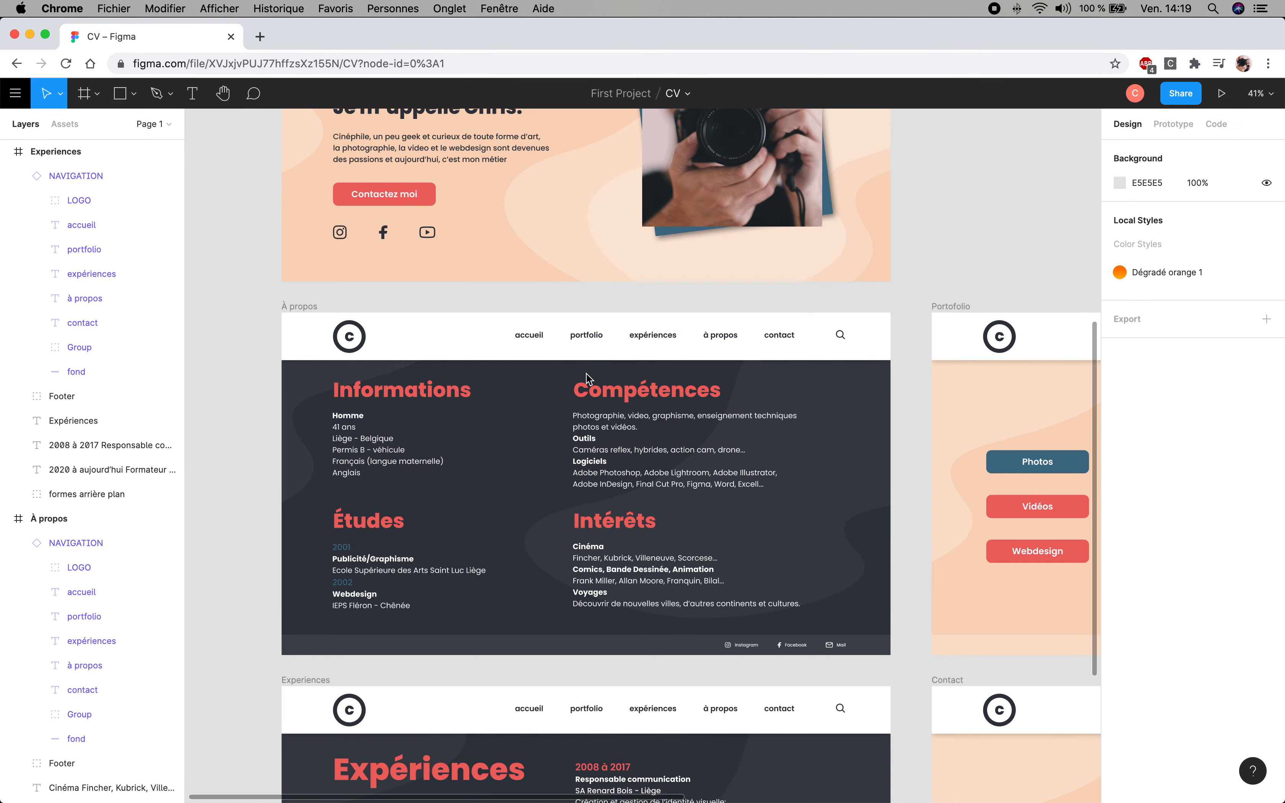
scroll(587, 374, "up", 1)
scroll(587, 374, "up", 5)
scroll(587, 376, "down", 3)
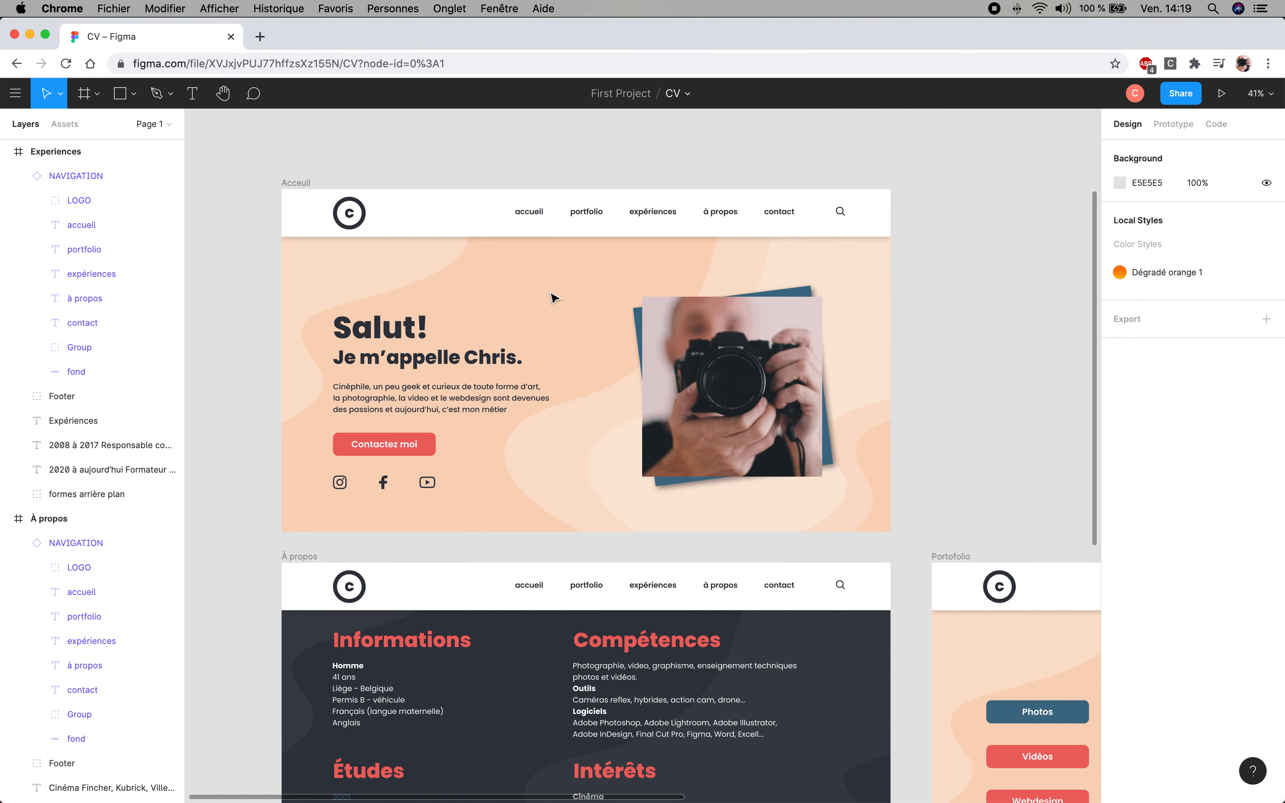
left_click(531, 218)
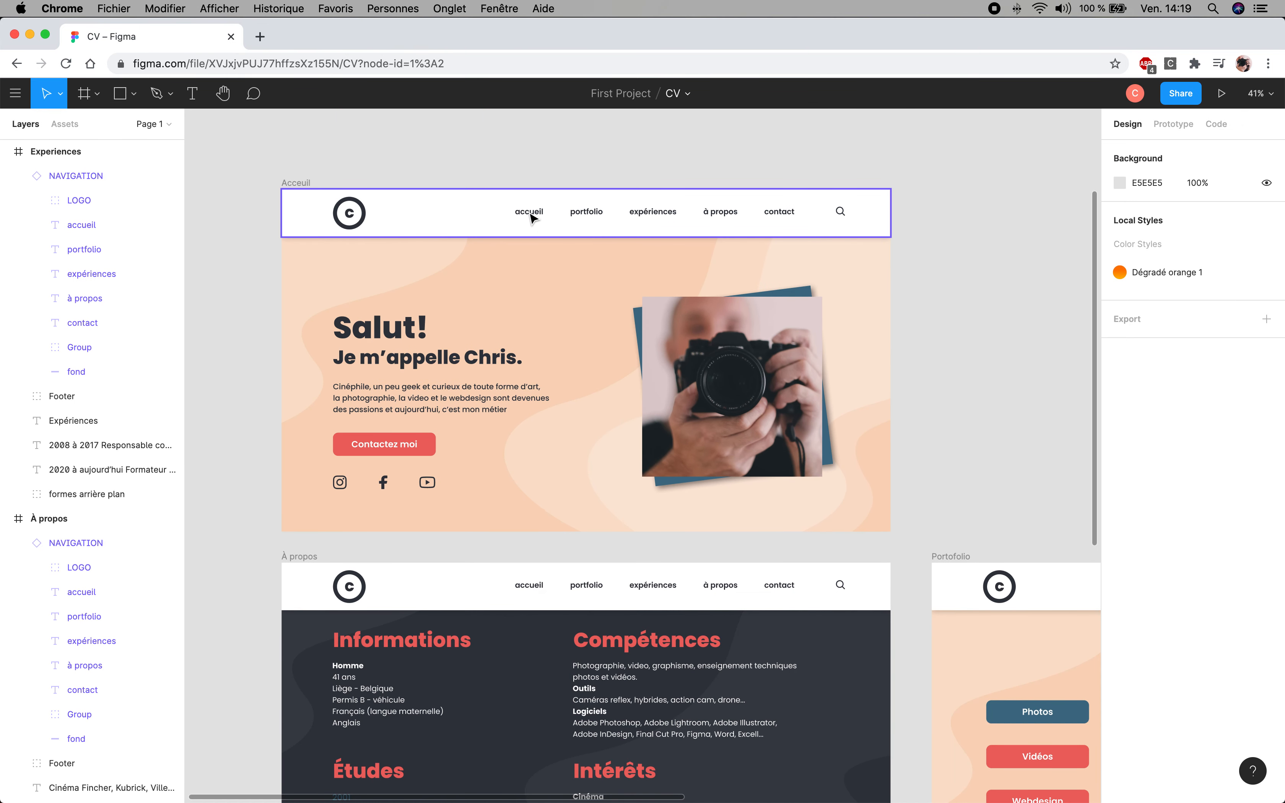
double_click(529, 213)
double_click(530, 212)
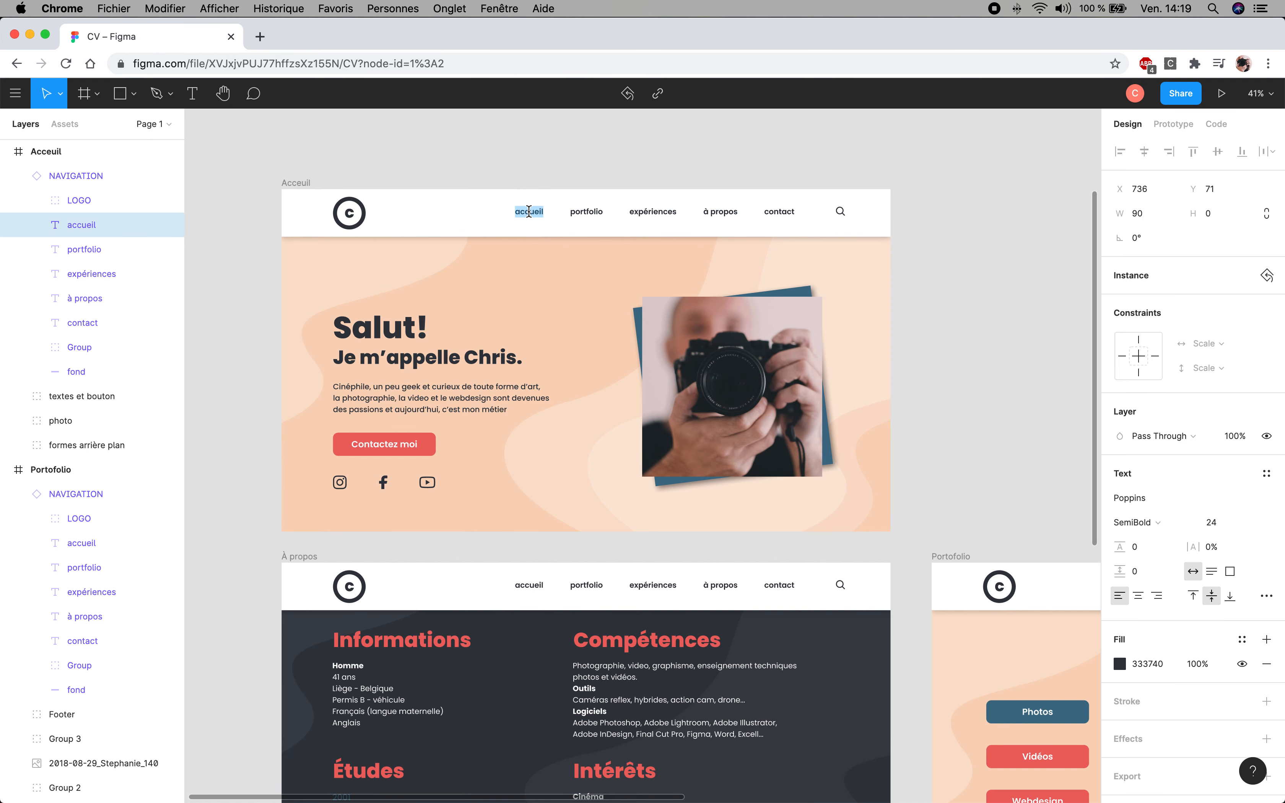
left_click(1119, 665)
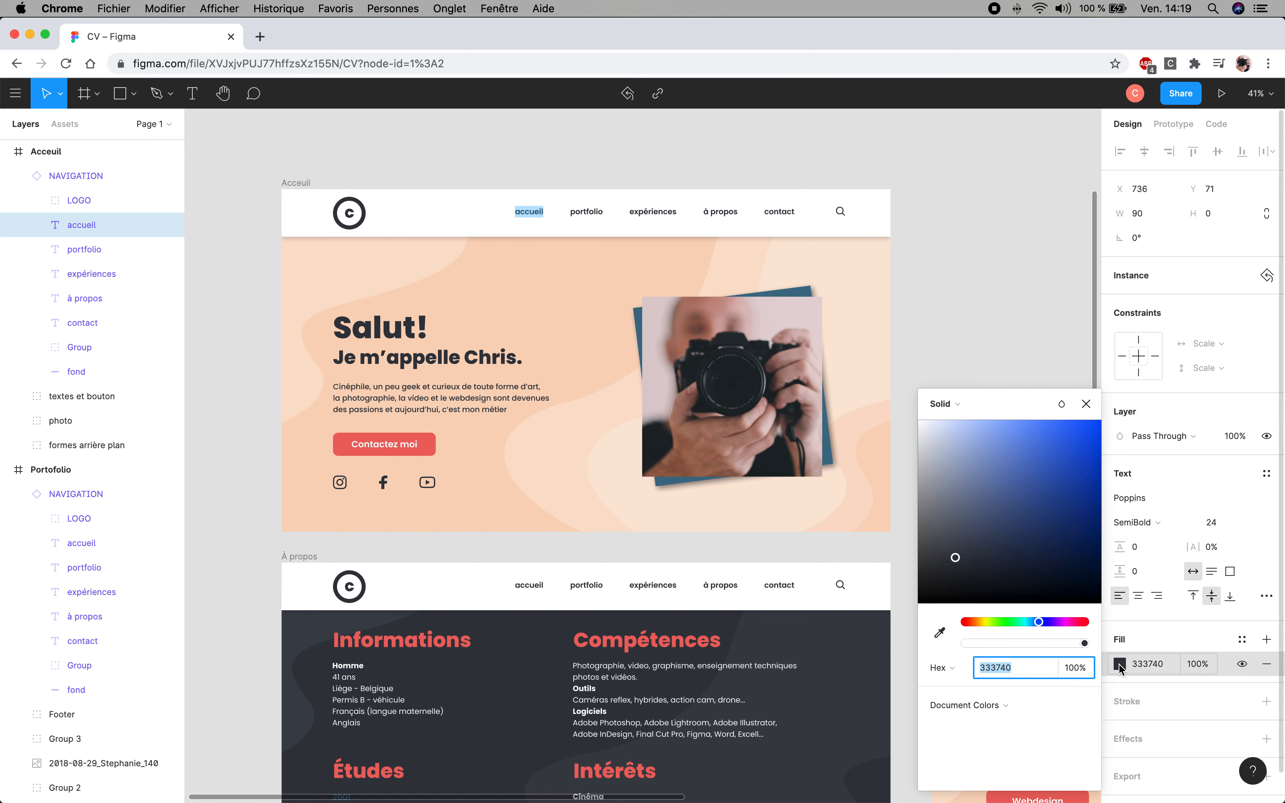
left_click(992, 729)
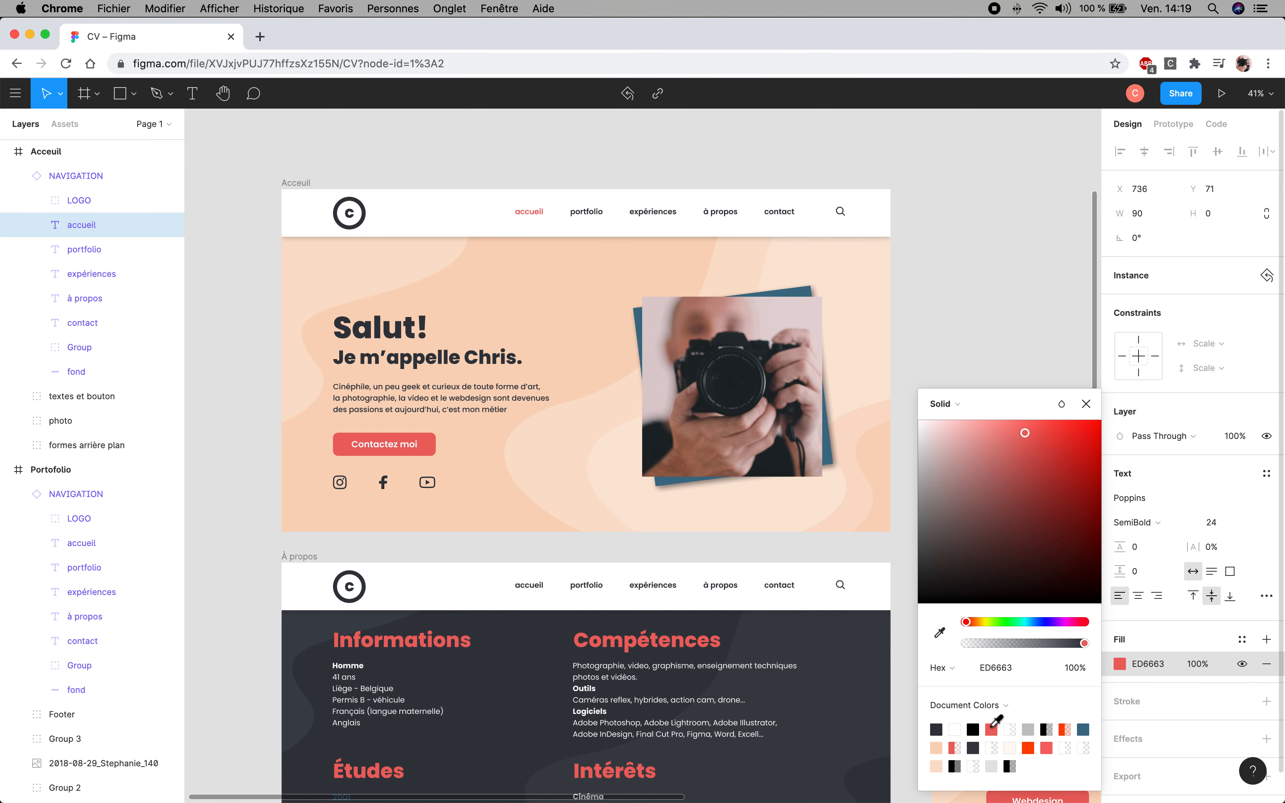
left_click(1086, 405)
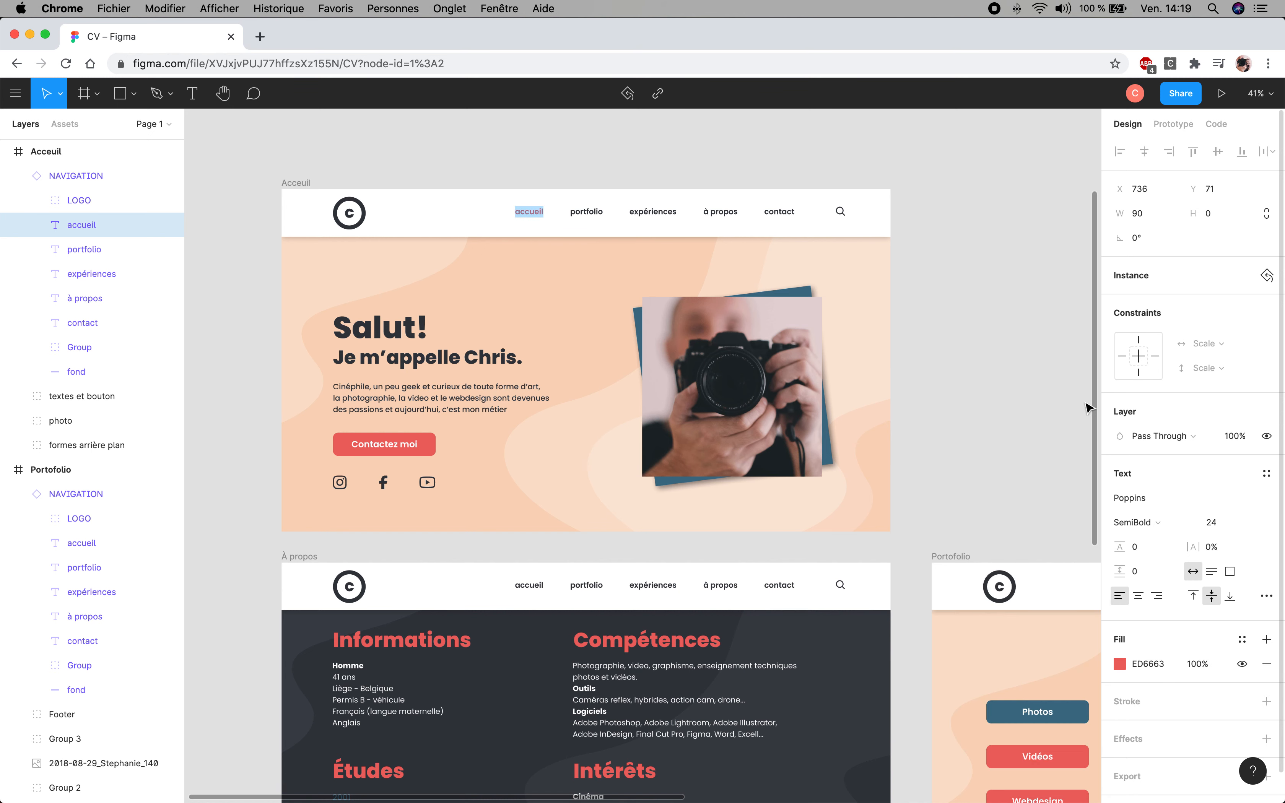
key("Escape")
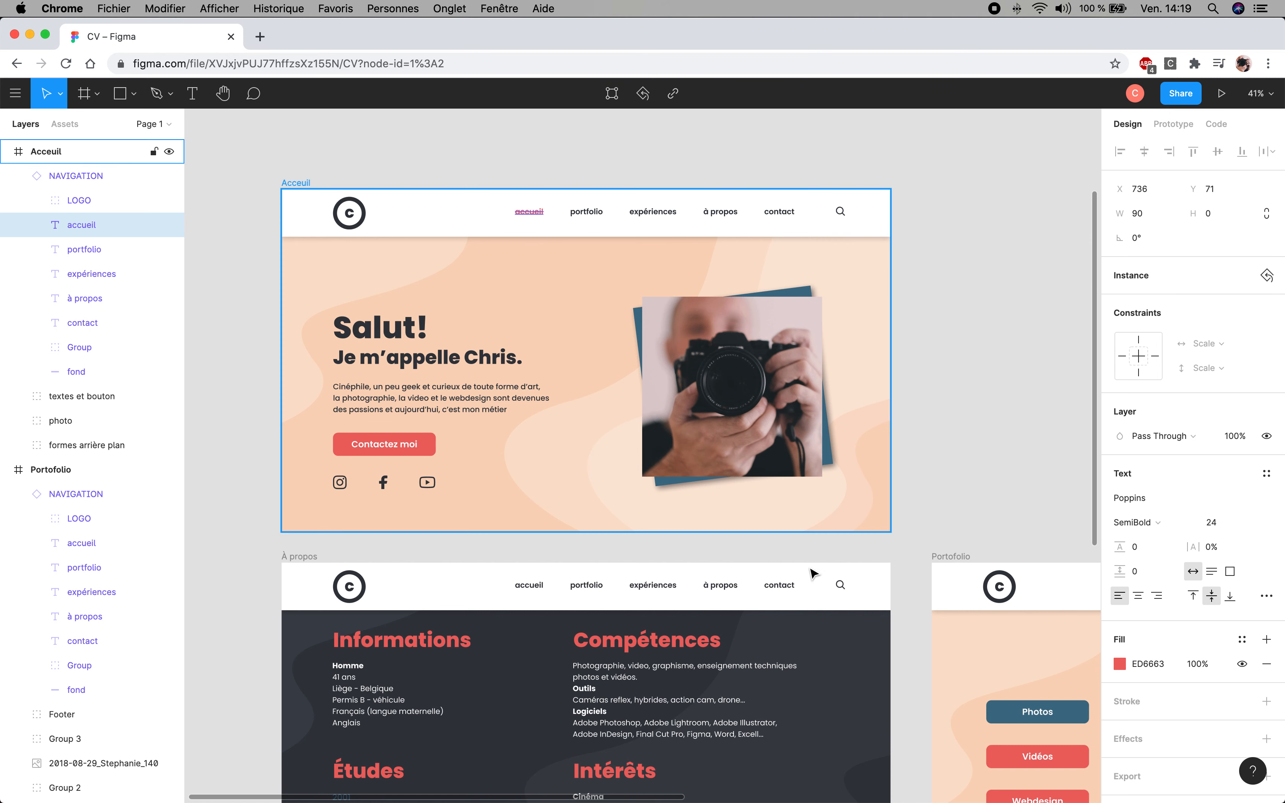
Set the à propos link's text fill to red ED6663 in the À propos frame's navigation bar
scroll(813, 574, "down", 4)
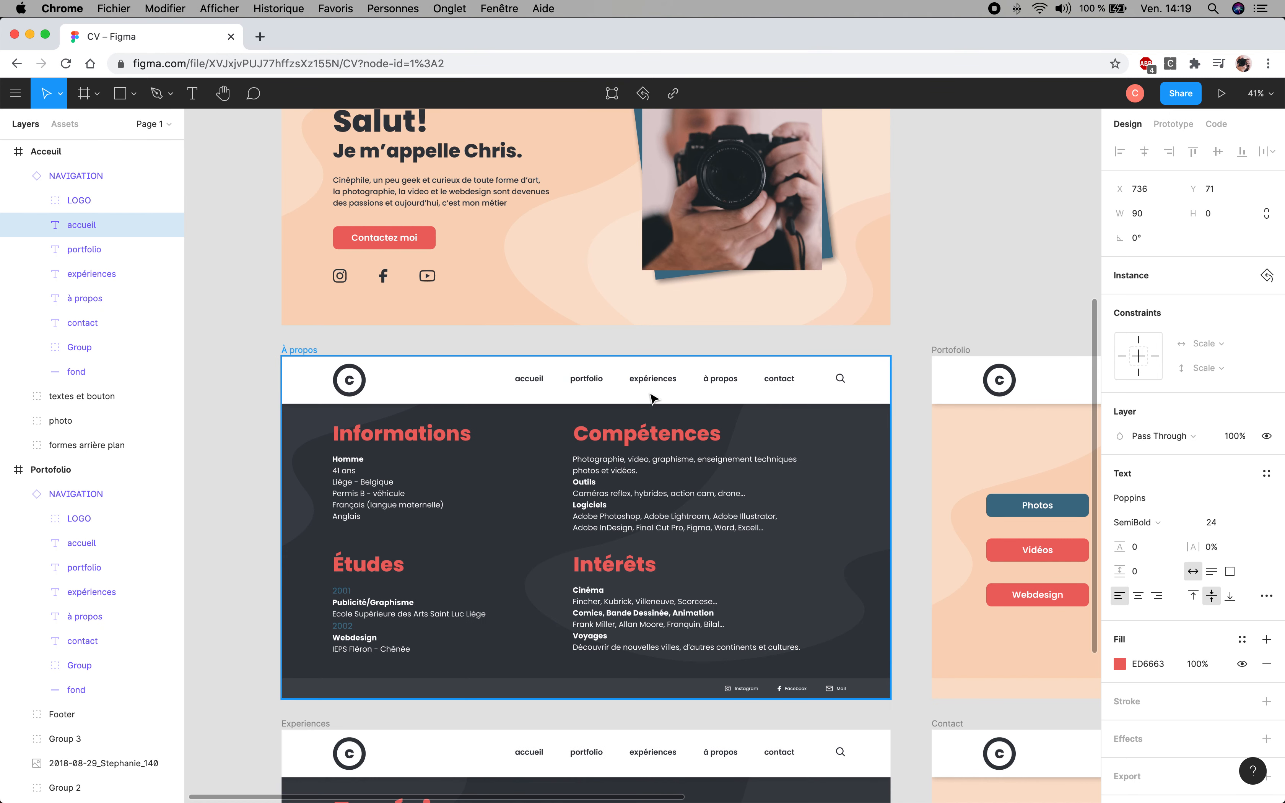
double_click(722, 379)
double_click(723, 378)
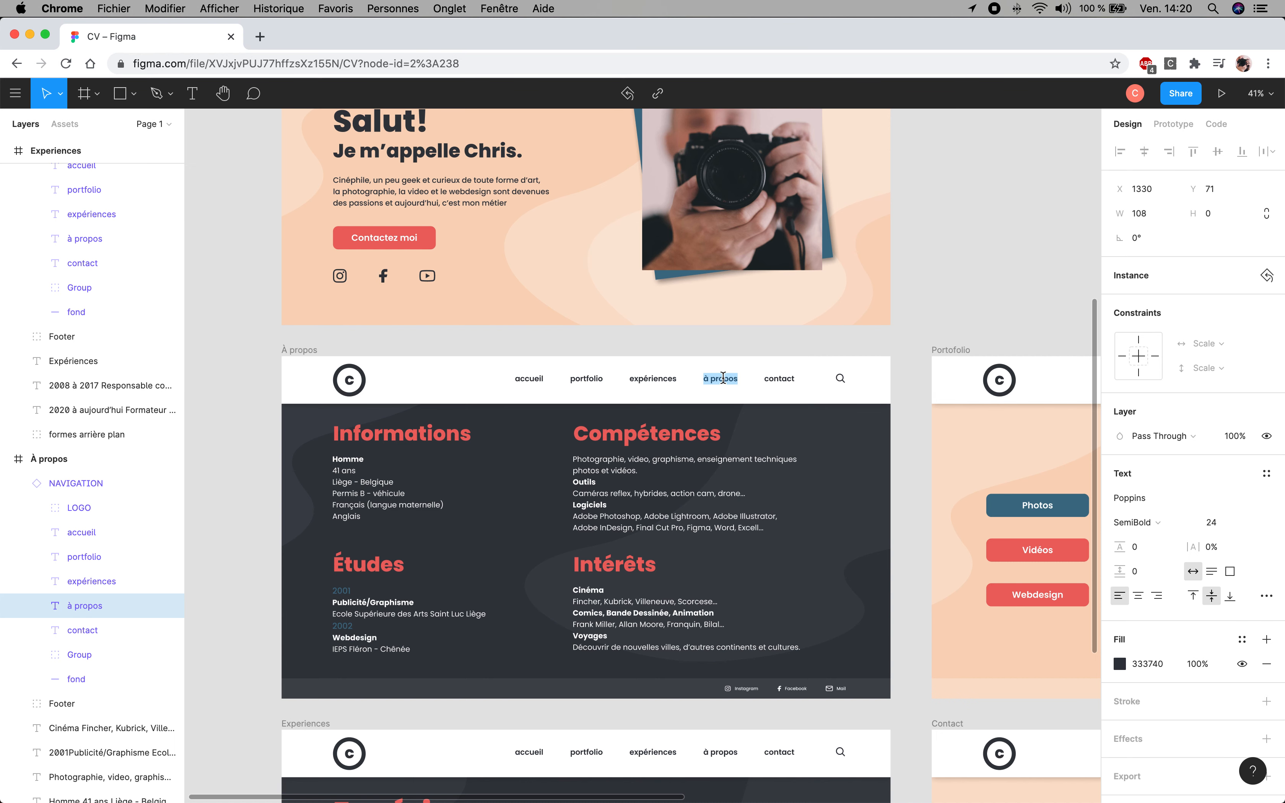
left_click(1120, 665)
left_click(940, 632)
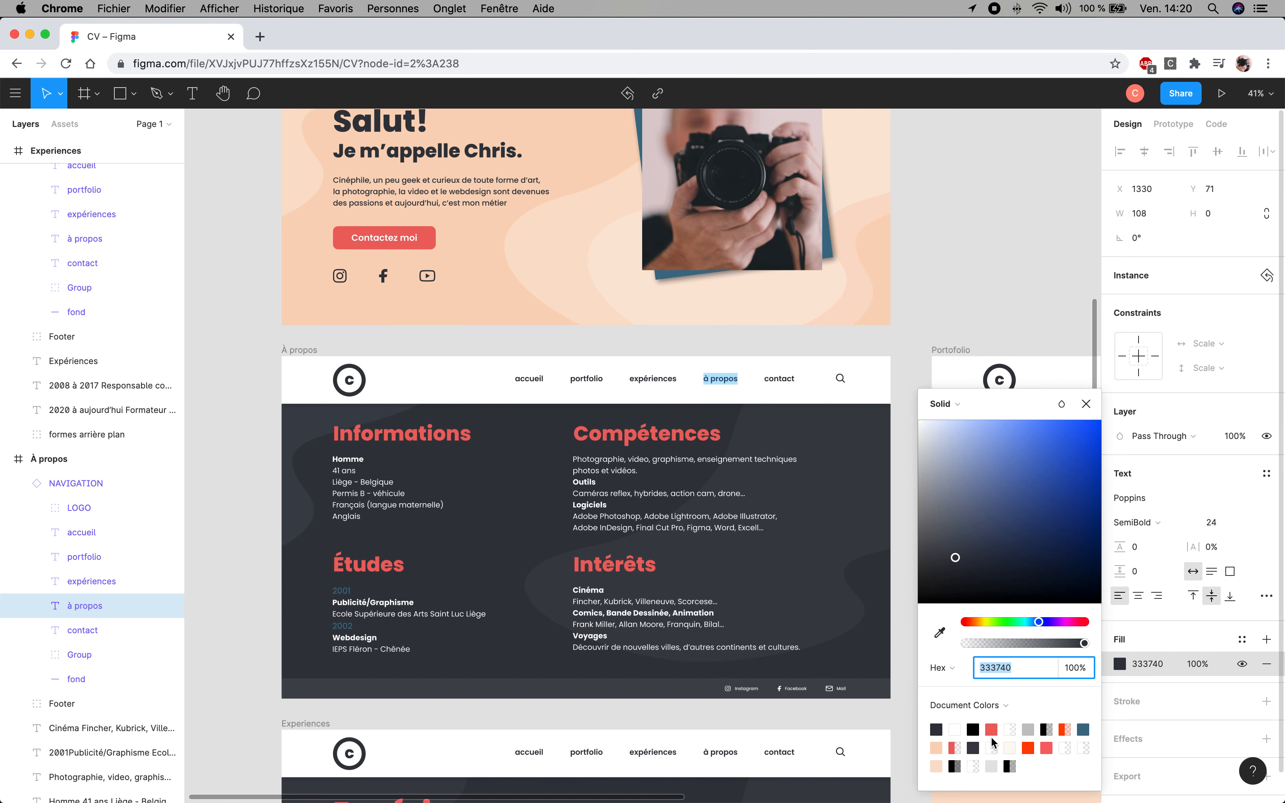
left_click(993, 730)
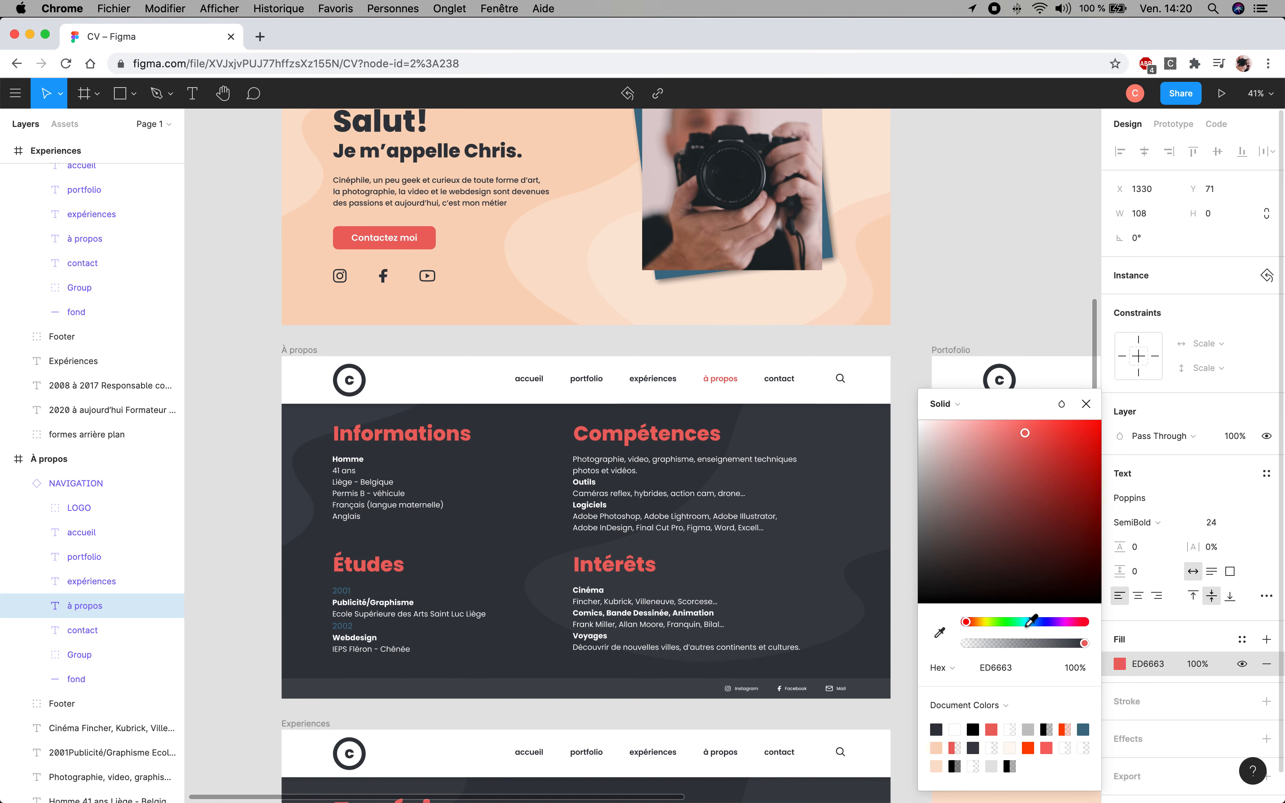
left_click(1086, 404)
Set the expériences link's text fill to red ED6663 in the Experiences frame's navigation bar and clear the selection
scroll(749, 489, "down", 10)
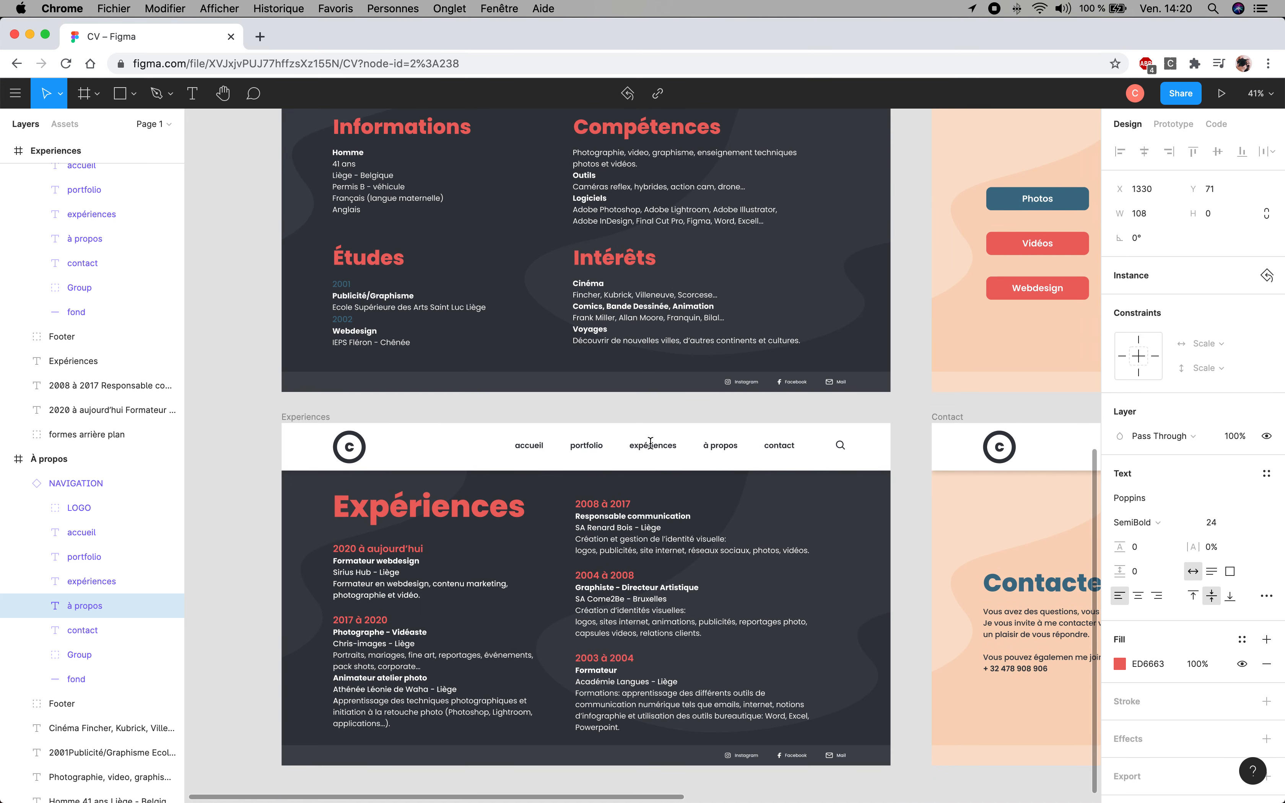
left_click(651, 445)
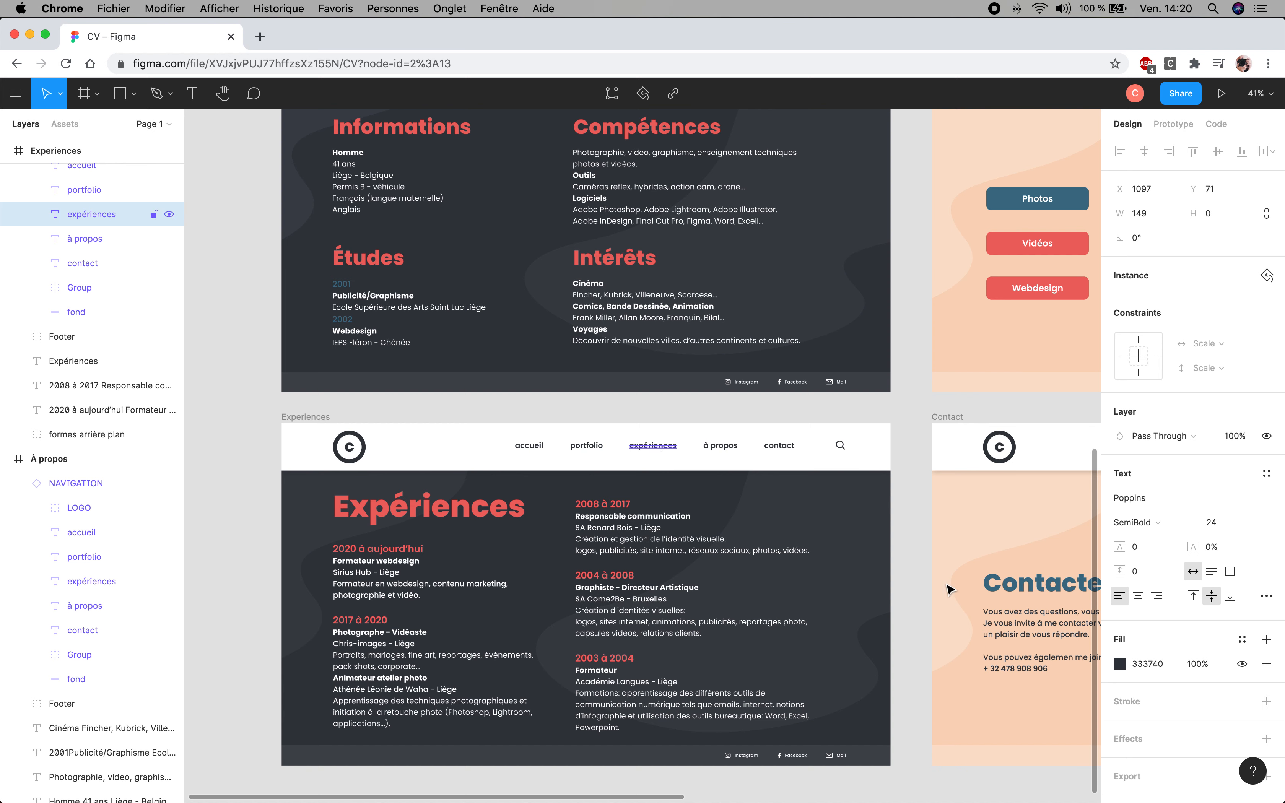
left_click(1120, 664)
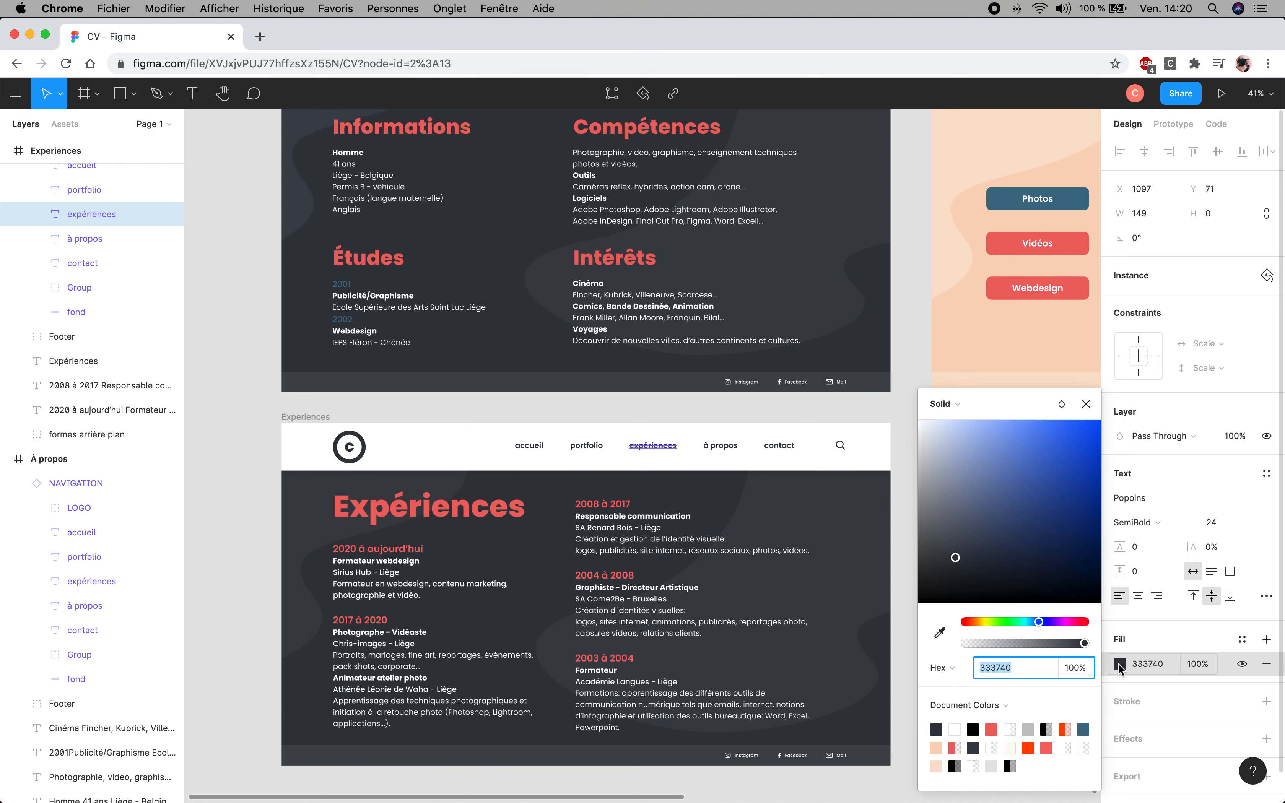
left_click(991, 729)
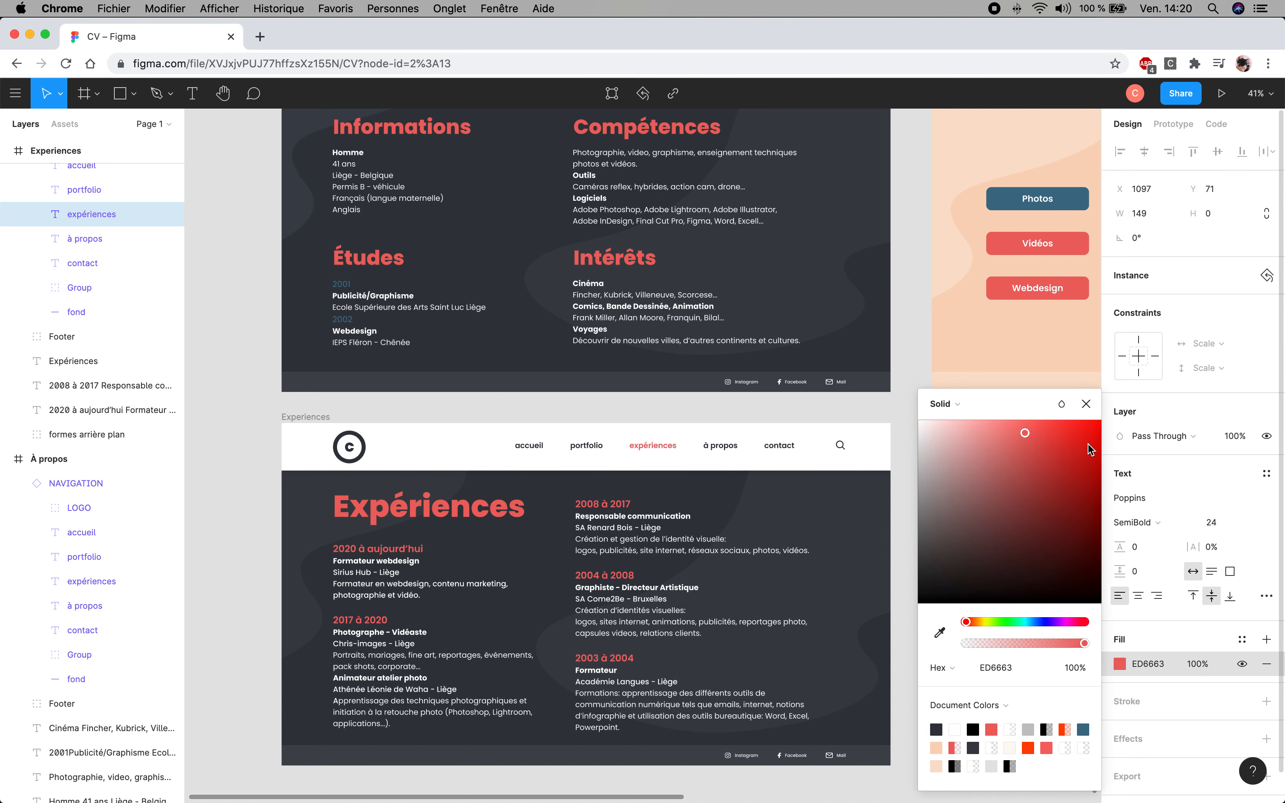
left_click(906, 389)
left_click(906, 389)
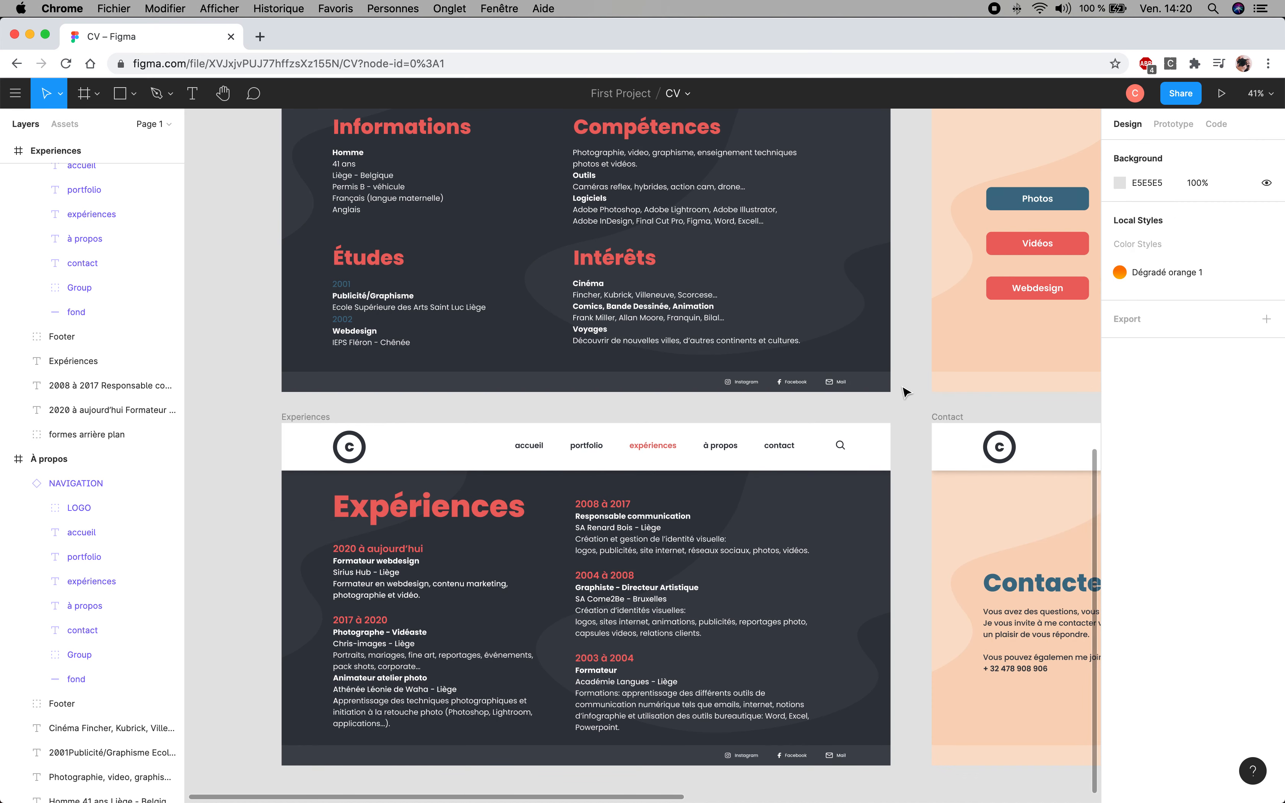
Set the contact link's text fill to red ED6663 in the Contact frame's navigation bar
left_click_drag(932, 402, 435, 365)
left_click(949, 402)
double_click(949, 402)
double_click(949, 402)
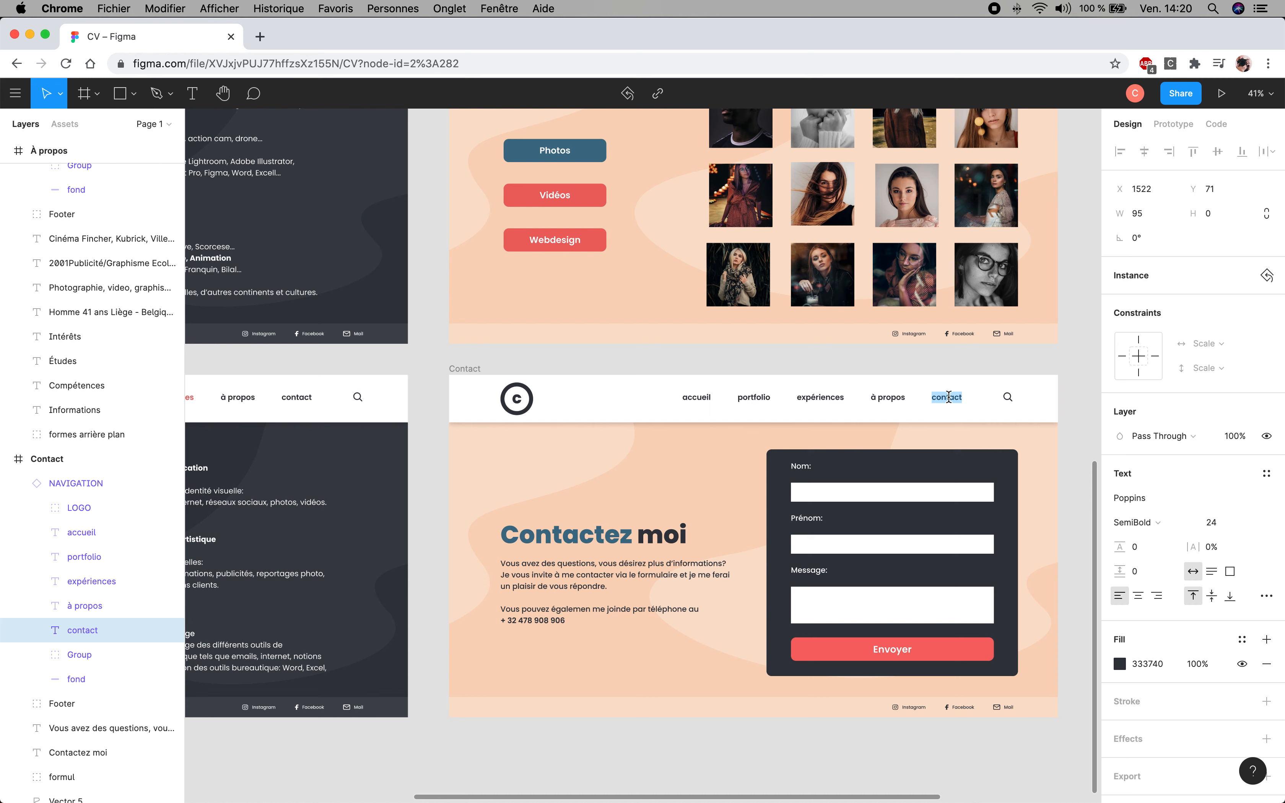
left_click(1120, 664)
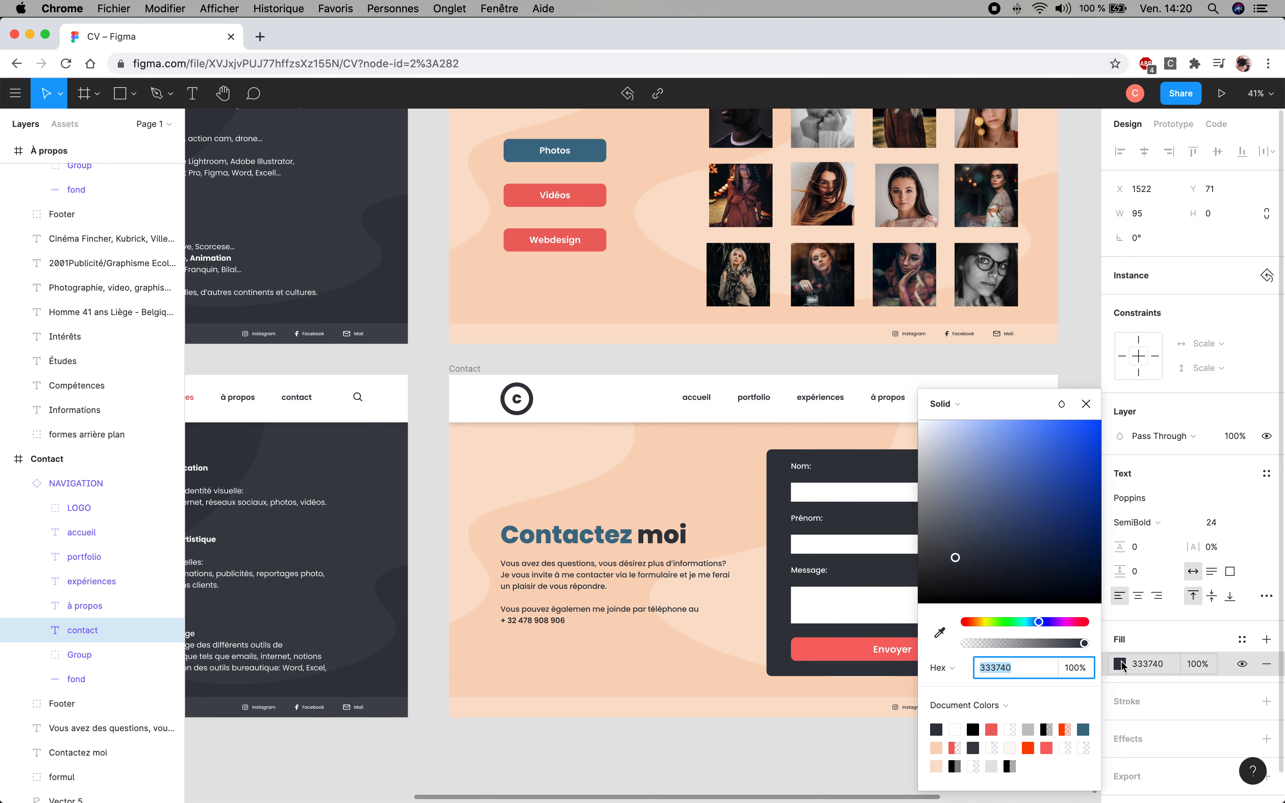
left_click(992, 729)
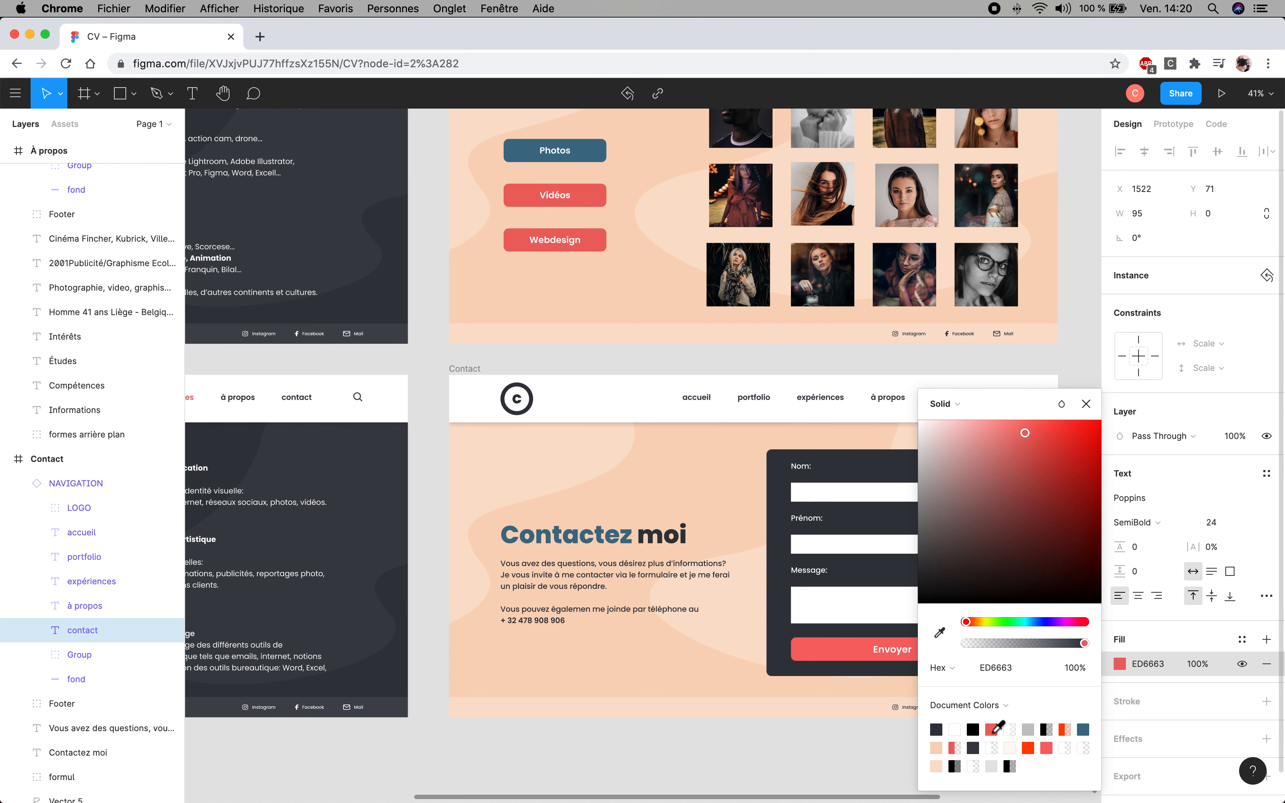
left_click(1087, 405)
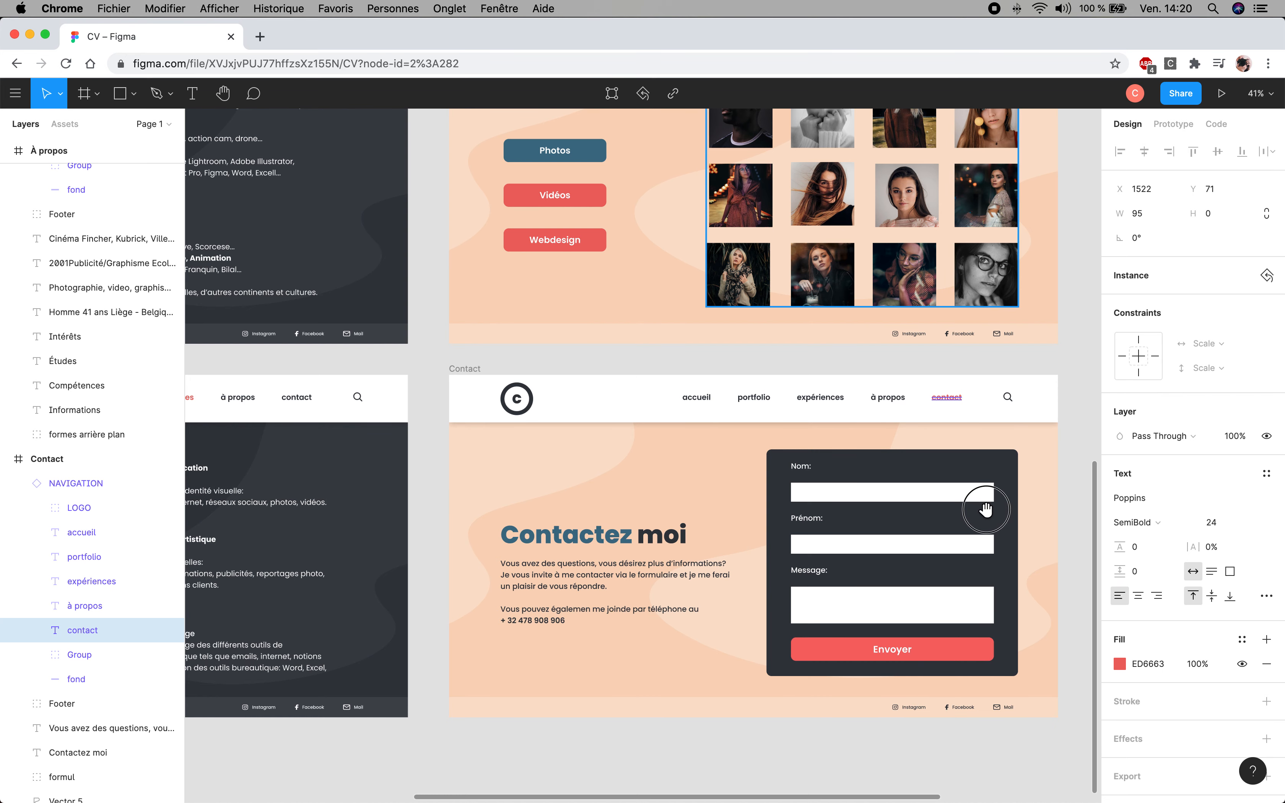
Set the portfolio link's text fill to red ED6663 in the Portofolio frame's navigation bar and clear the selection
scroll(980, 510, "up", 5)
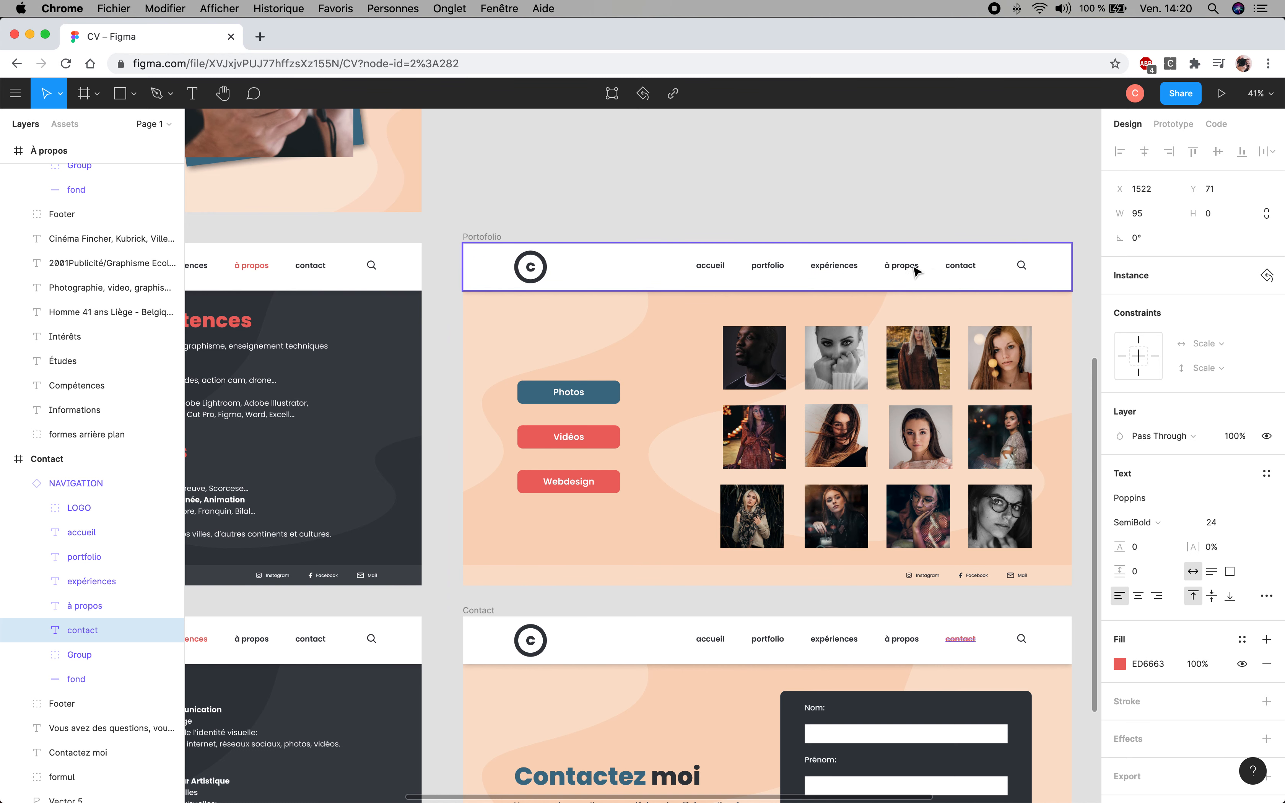
left_click(774, 269)
double_click(773, 266)
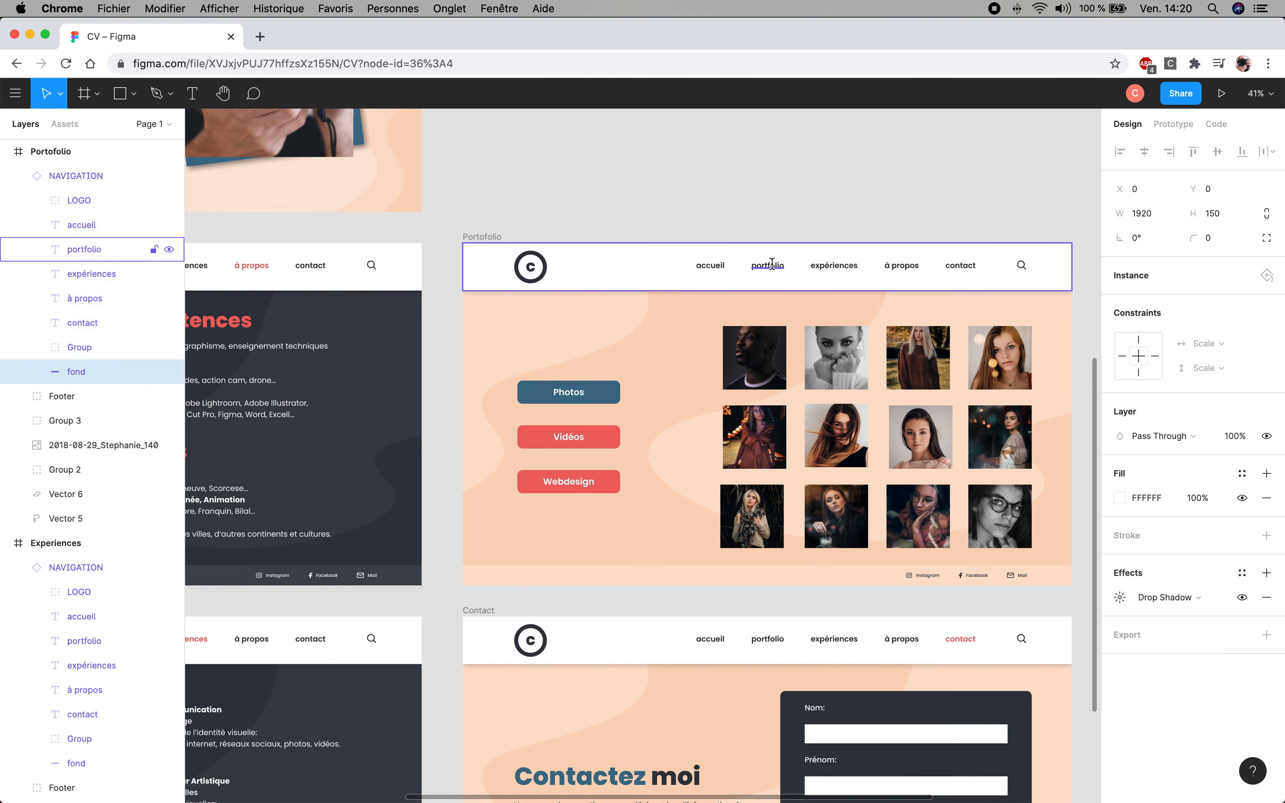
double_click(772, 264)
left_click(1119, 665)
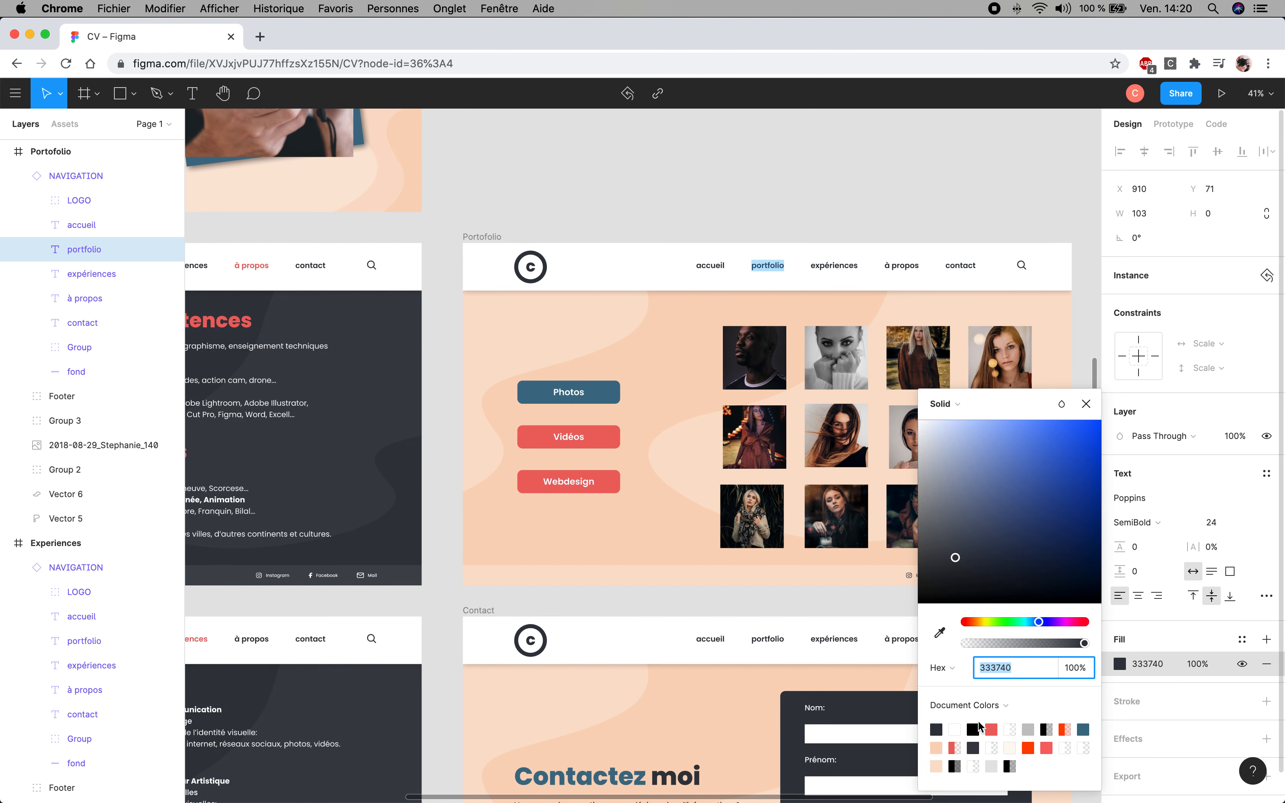
left_click(992, 731)
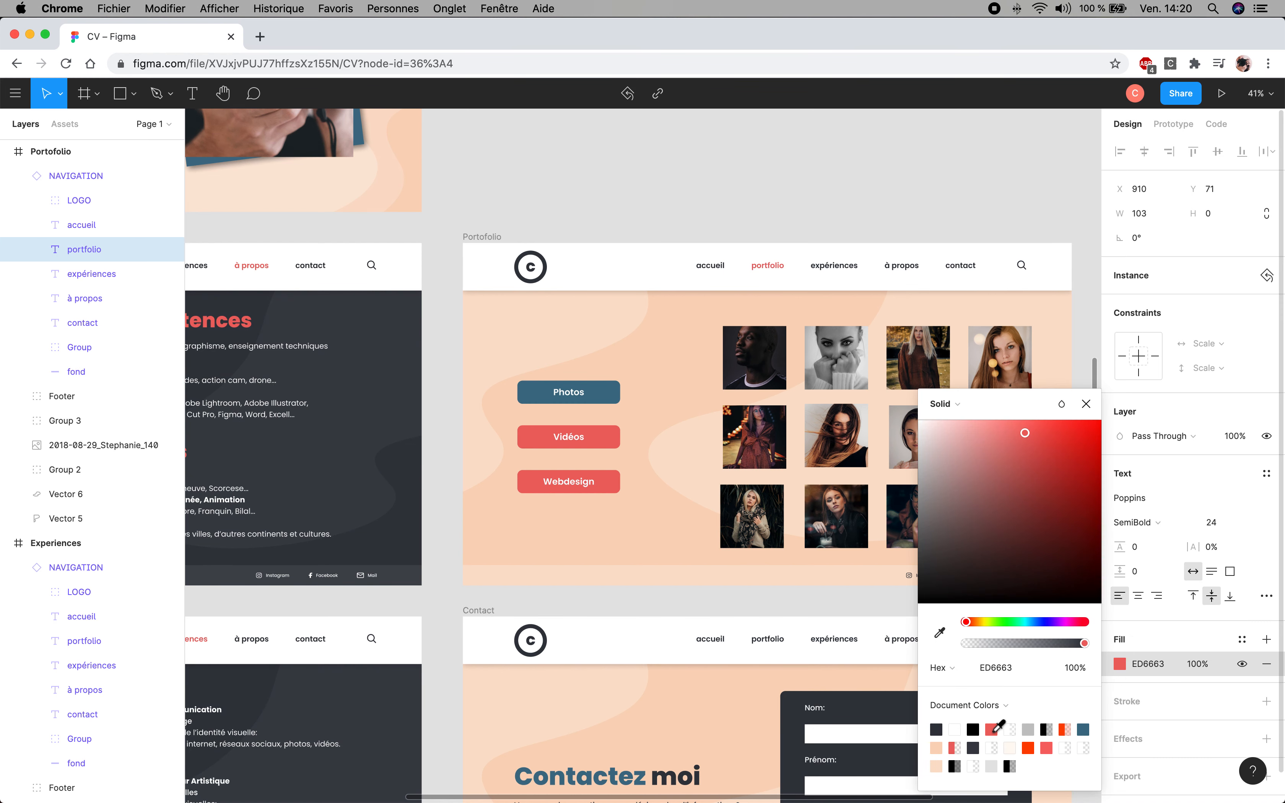
left_click(1087, 404)
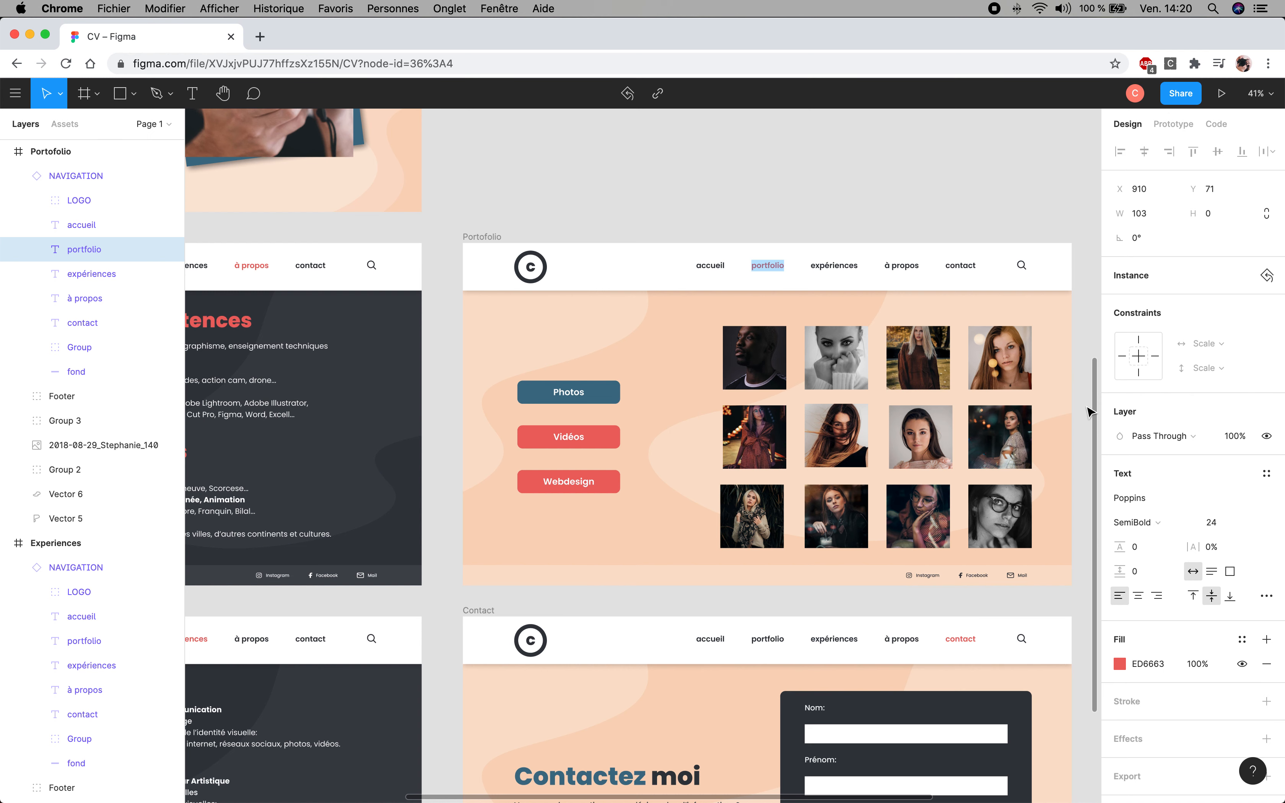
left_click(884, 176)
left_click(880, 180)
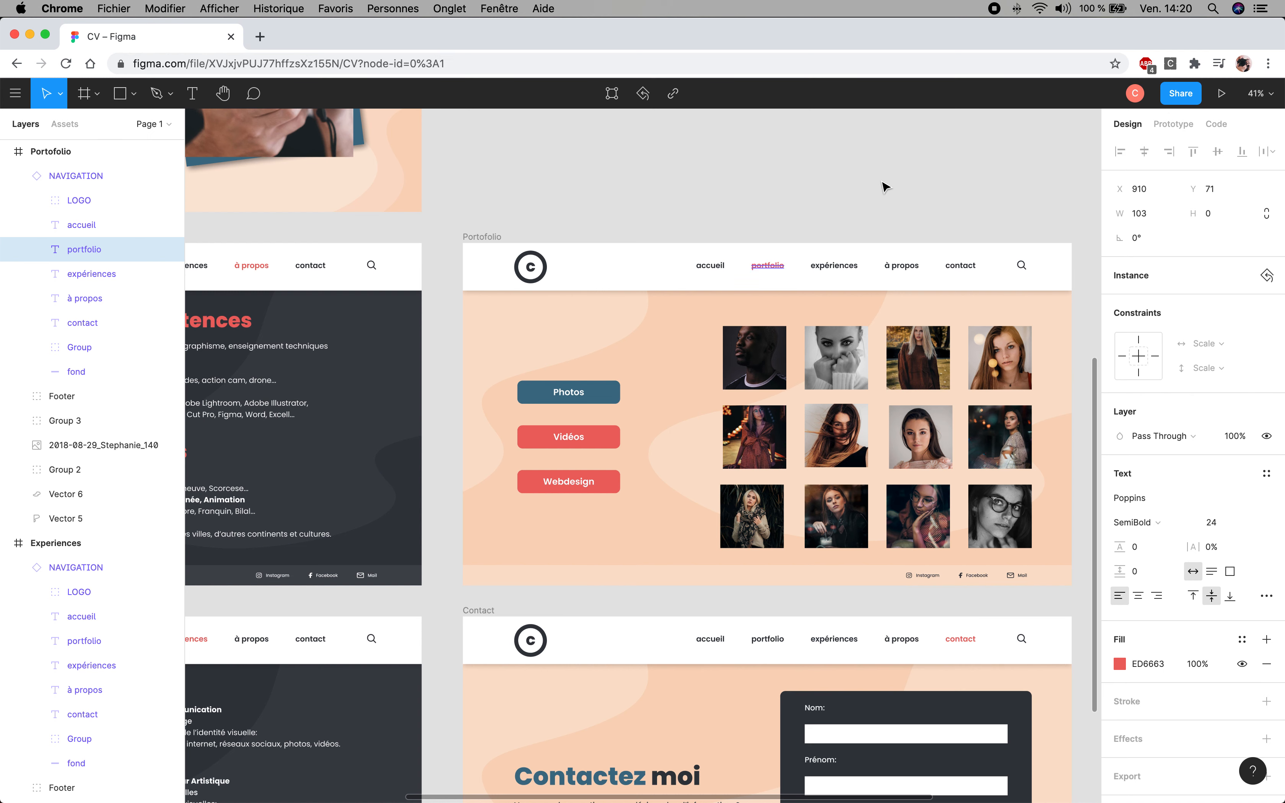
Present the prototype again and set its scaling to "Fit – Scale down to fit"
left_click(546, 237)
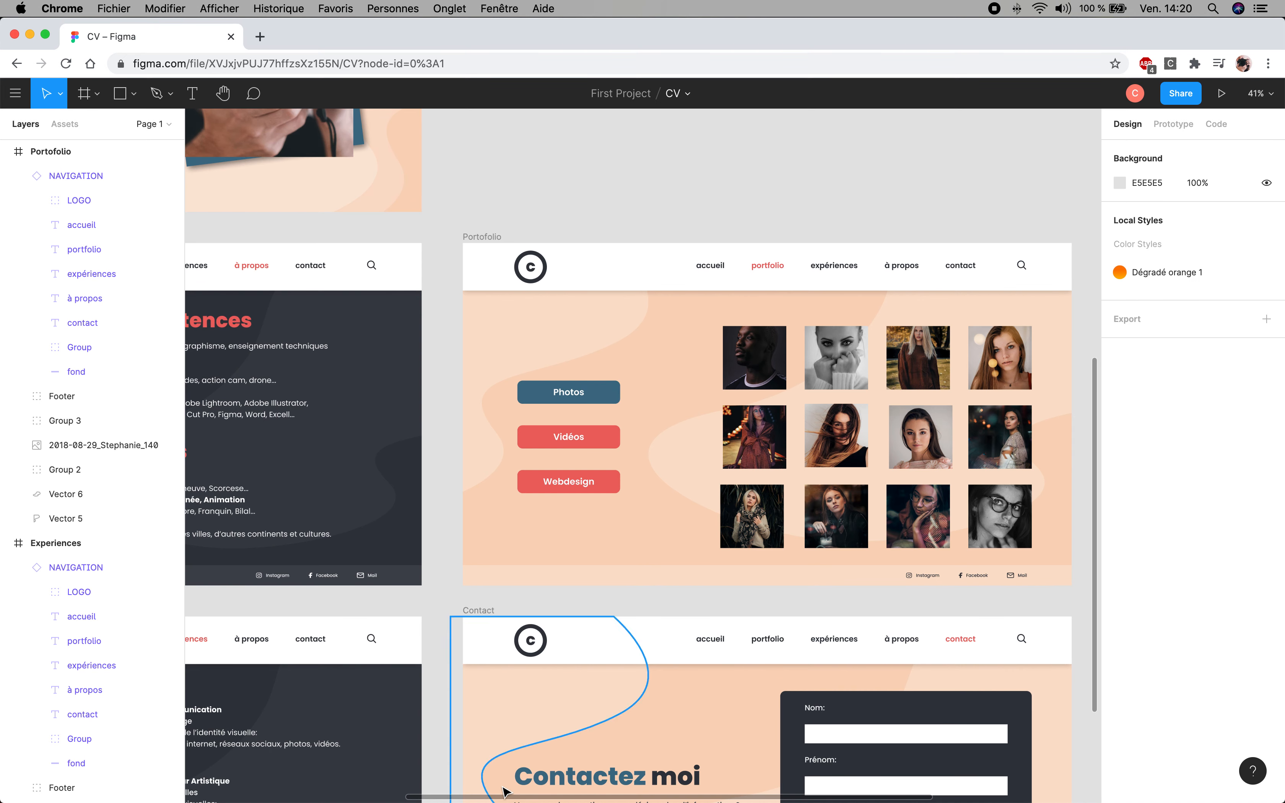
left_click(482, 792)
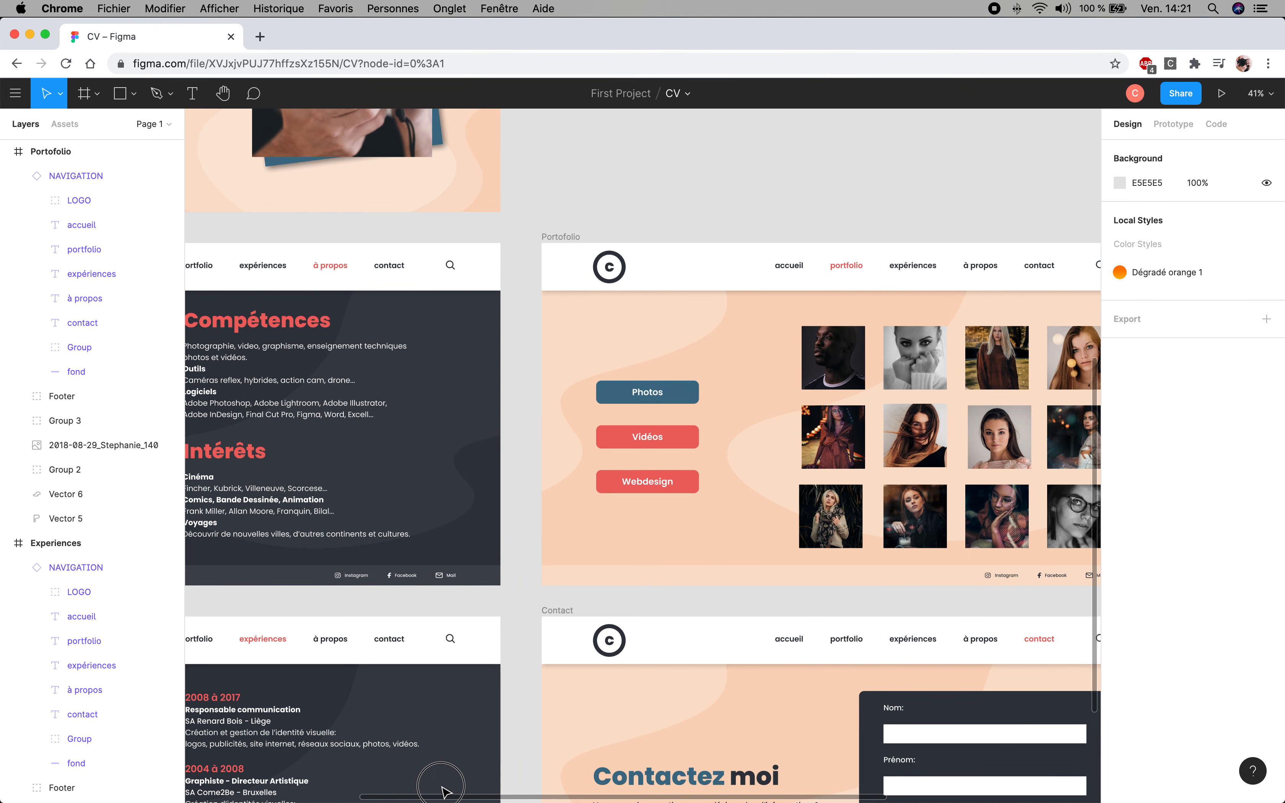
left_click_drag(445, 791, 345, 793)
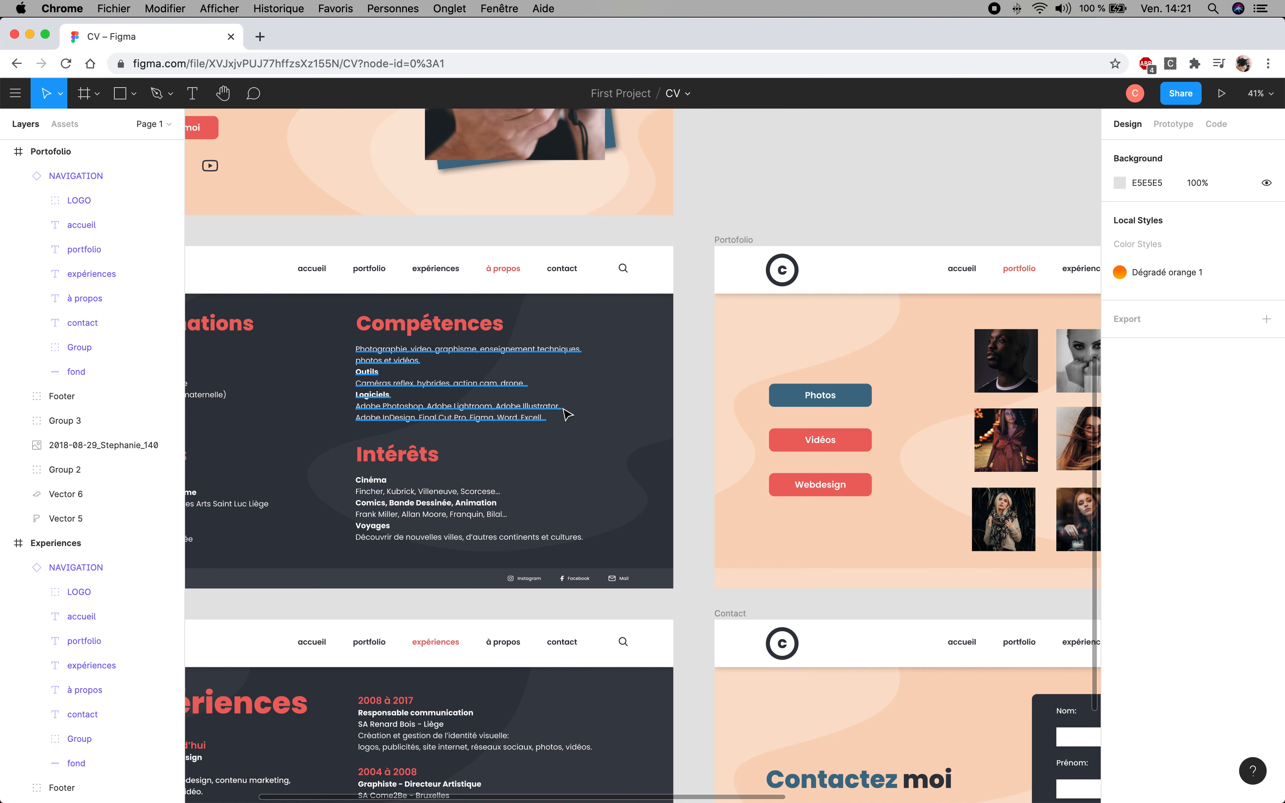
scroll(565, 415, "up", 10)
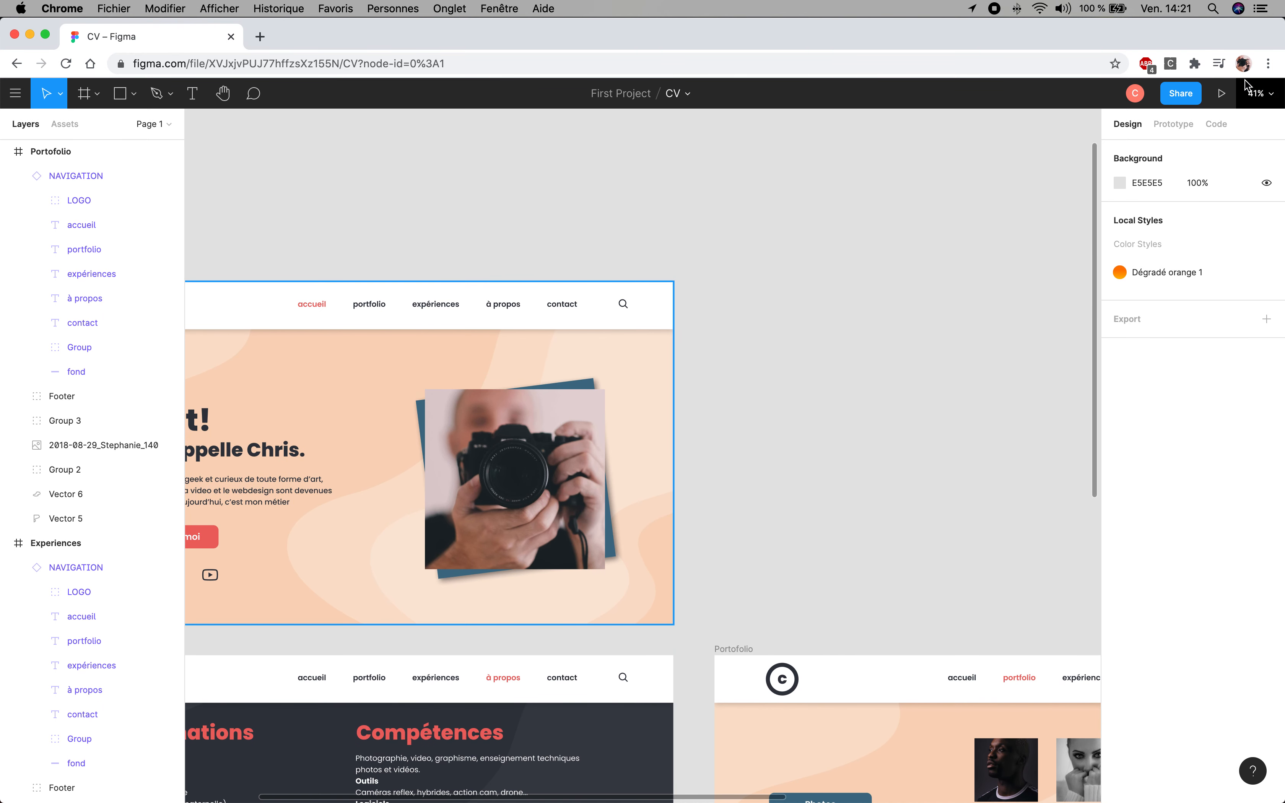
left_click(1222, 94)
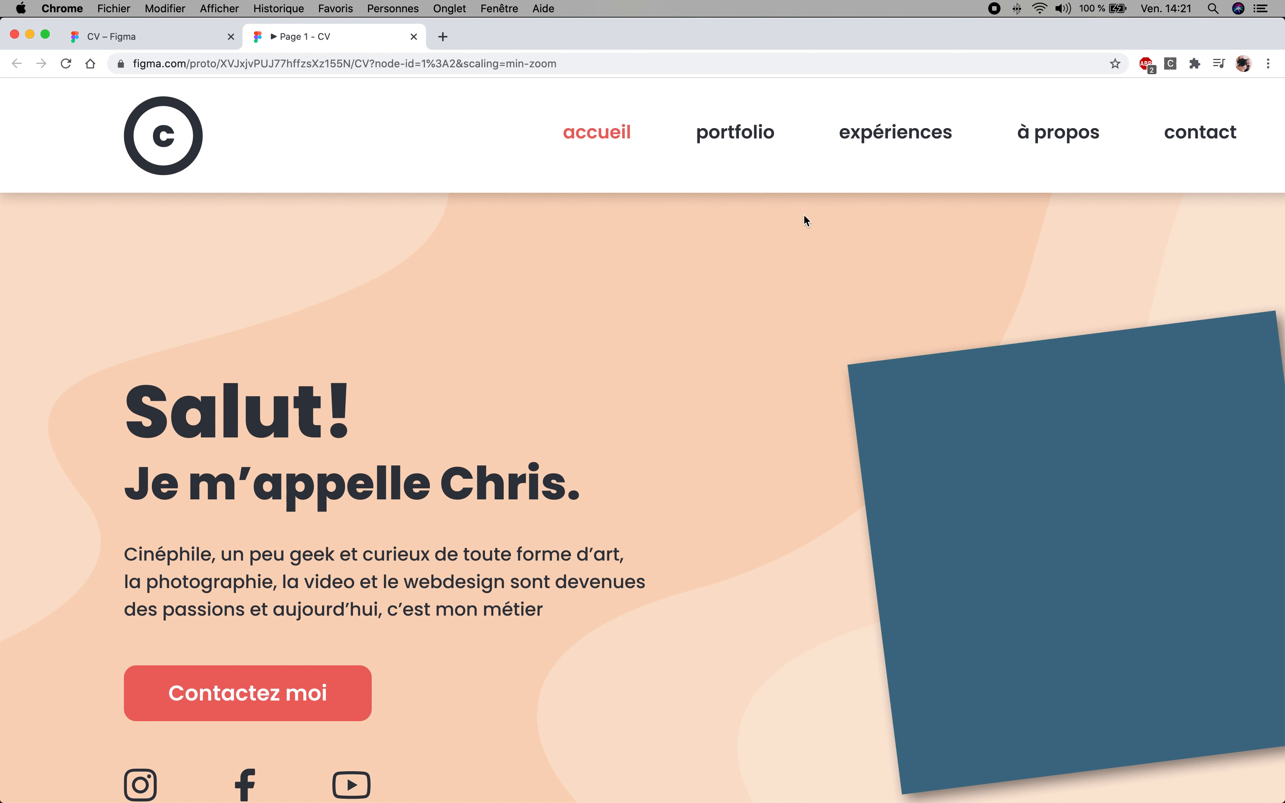
mouse_move(1159, 92)
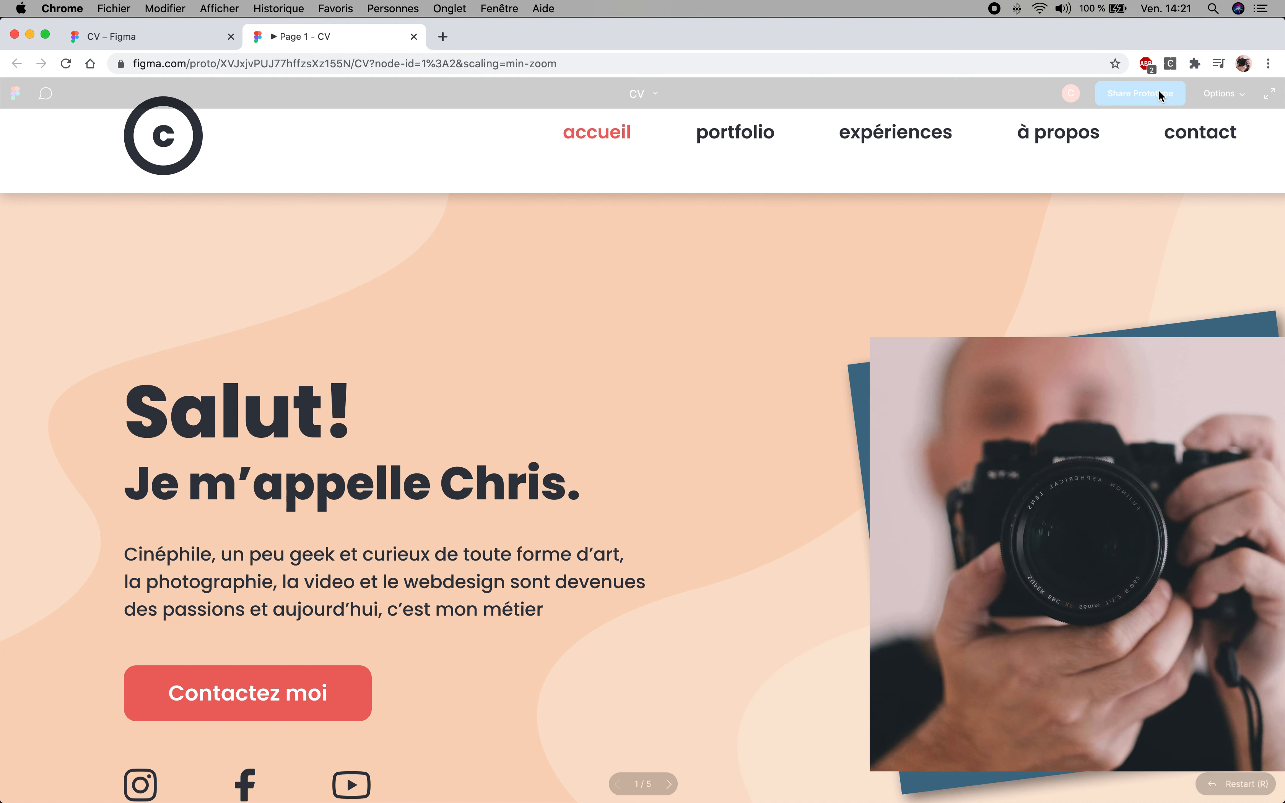
left_click(1245, 98)
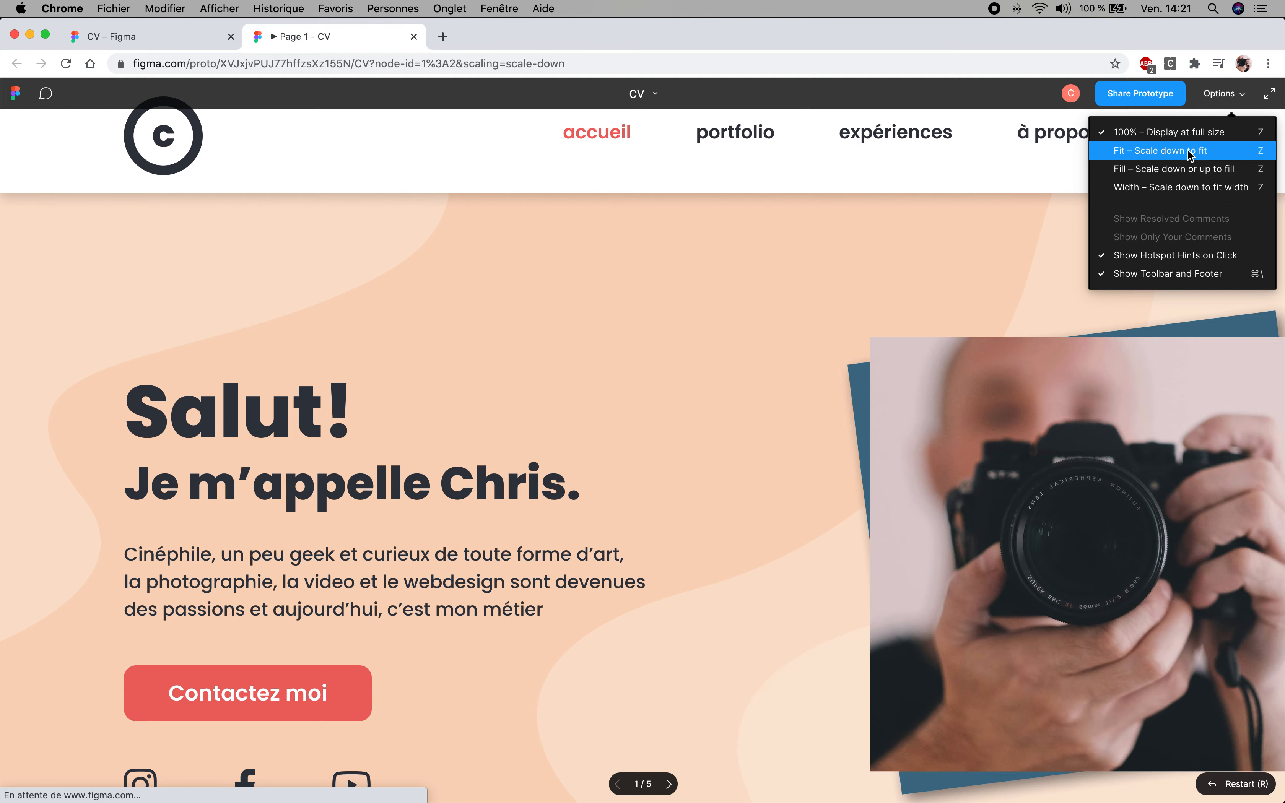
left_click(1189, 153)
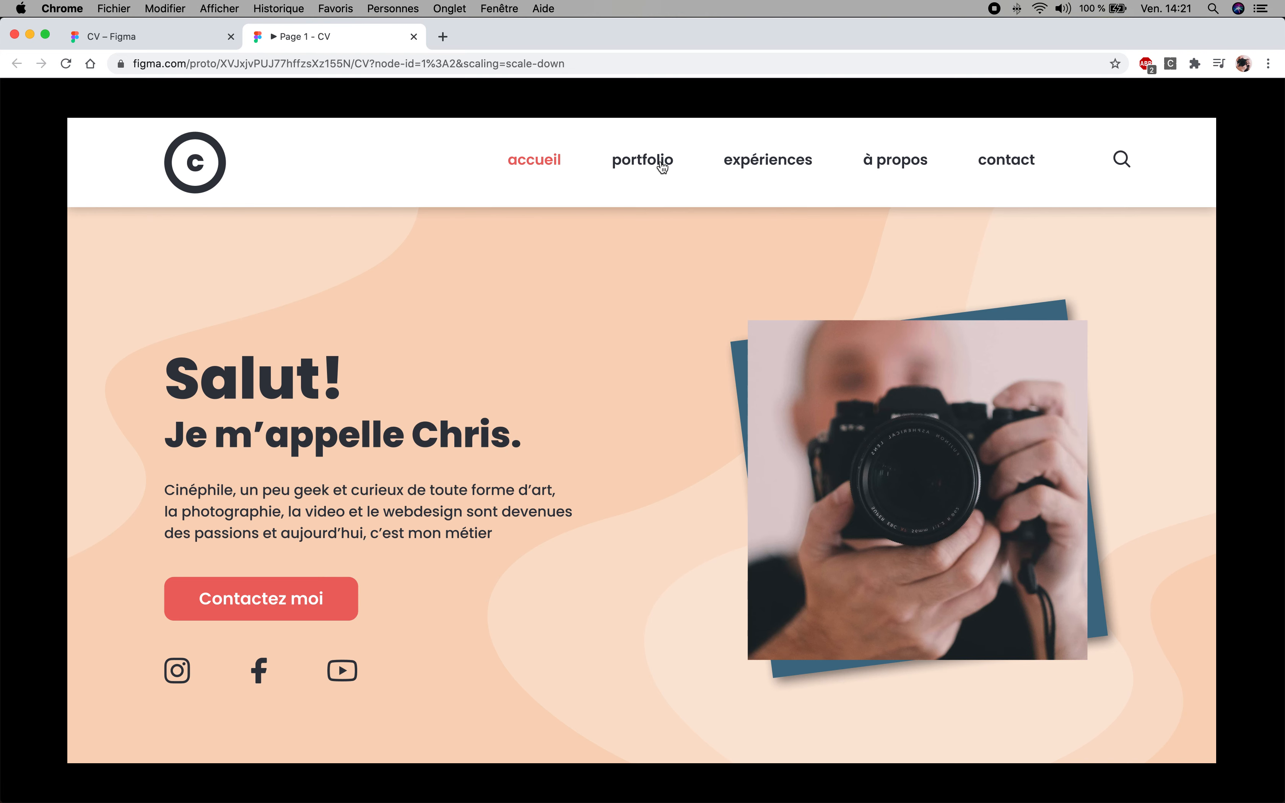
Test the navigation links in the presentation from expériences through à propos and contact, returning to accueil
left_click(787, 170)
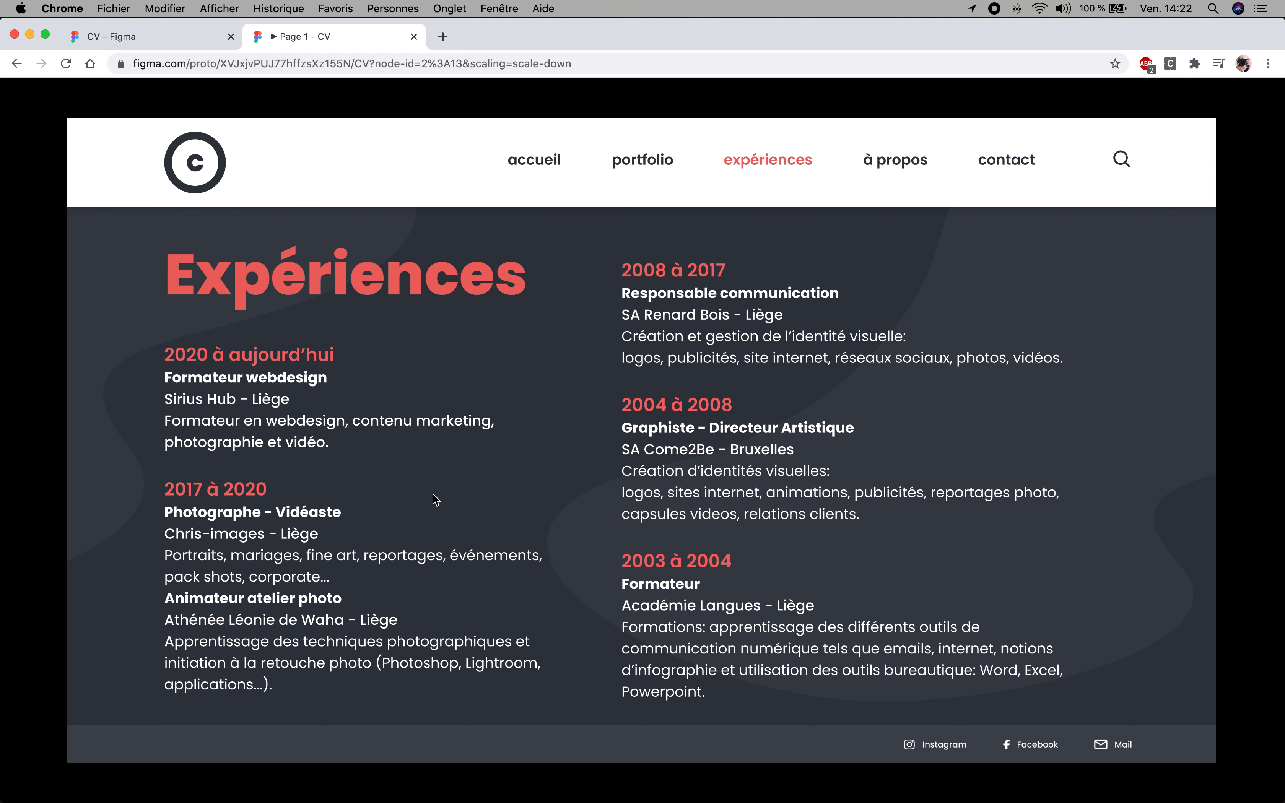
left_click(904, 163)
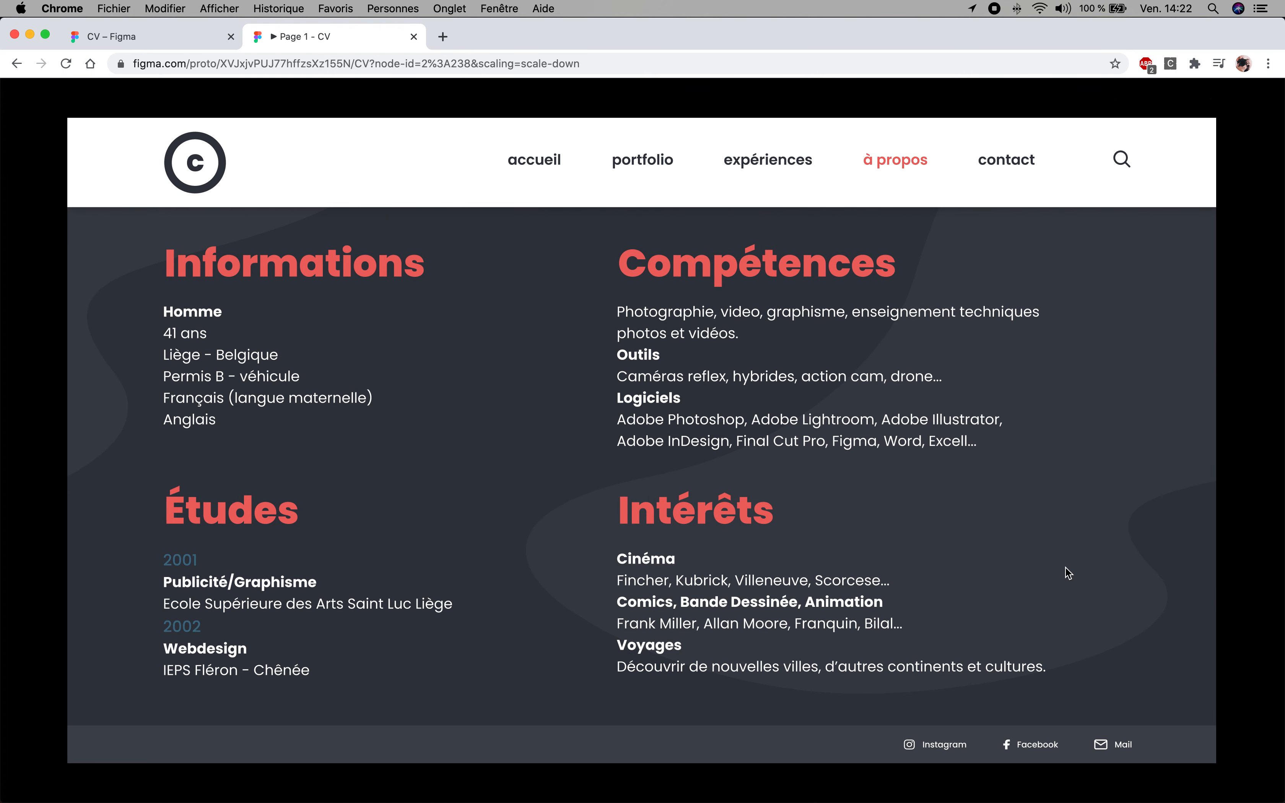
left_click(1015, 162)
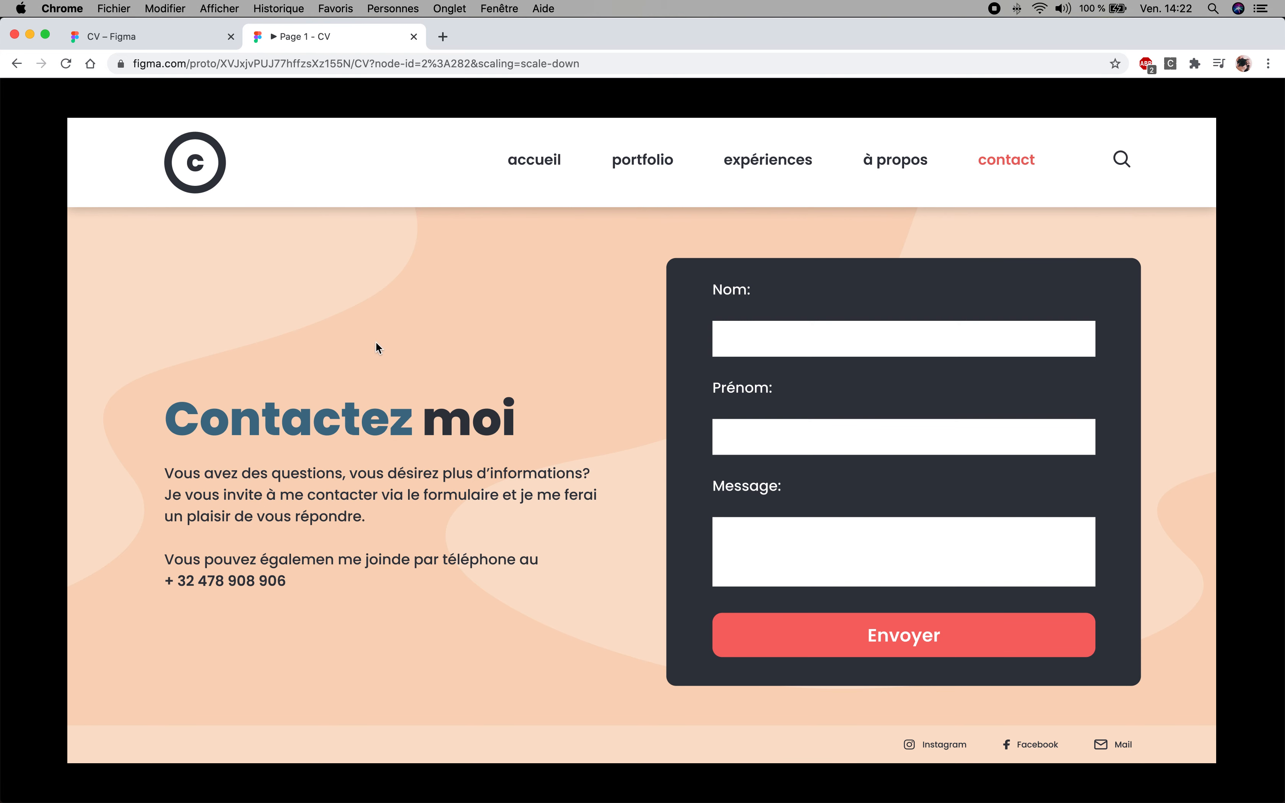
left_click(536, 161)
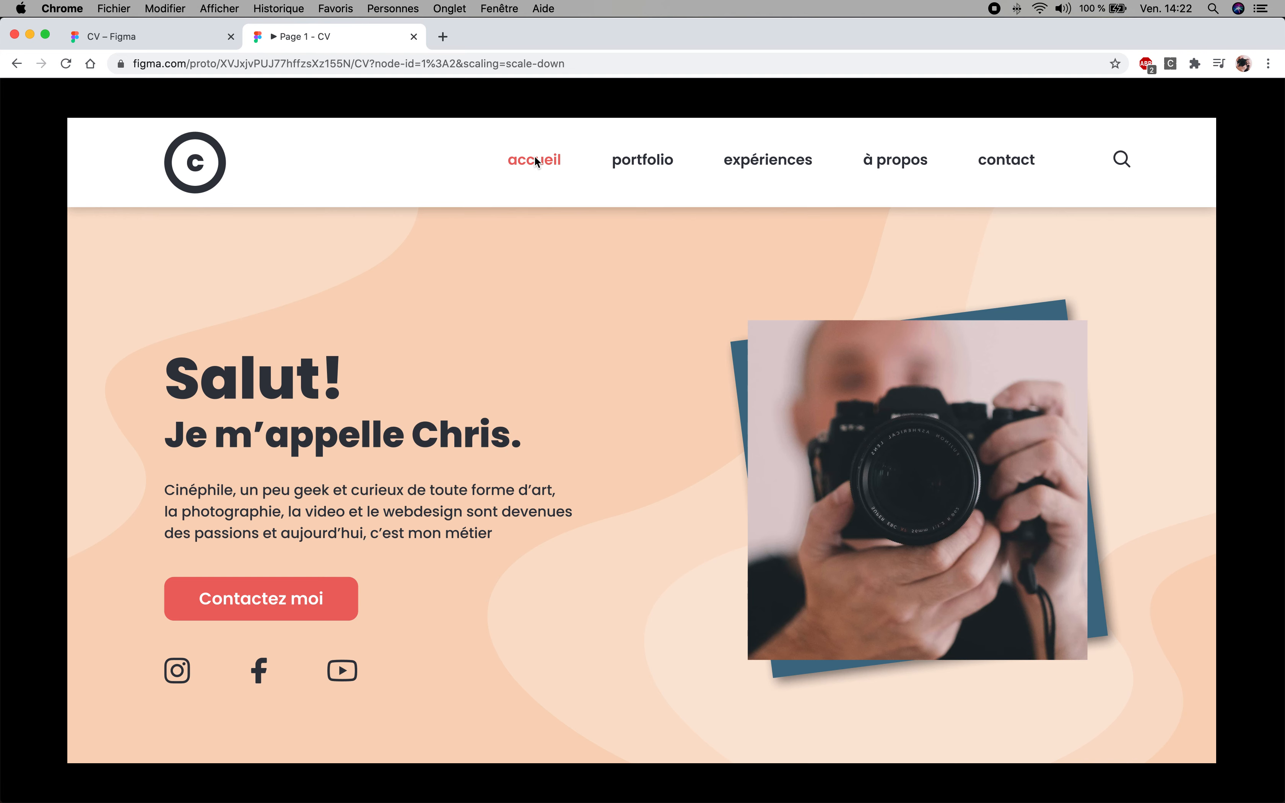
Run through the full navigation in the presentation, following portfolio, expériences, à propos, contact and accueil in order
left_click(653, 160)
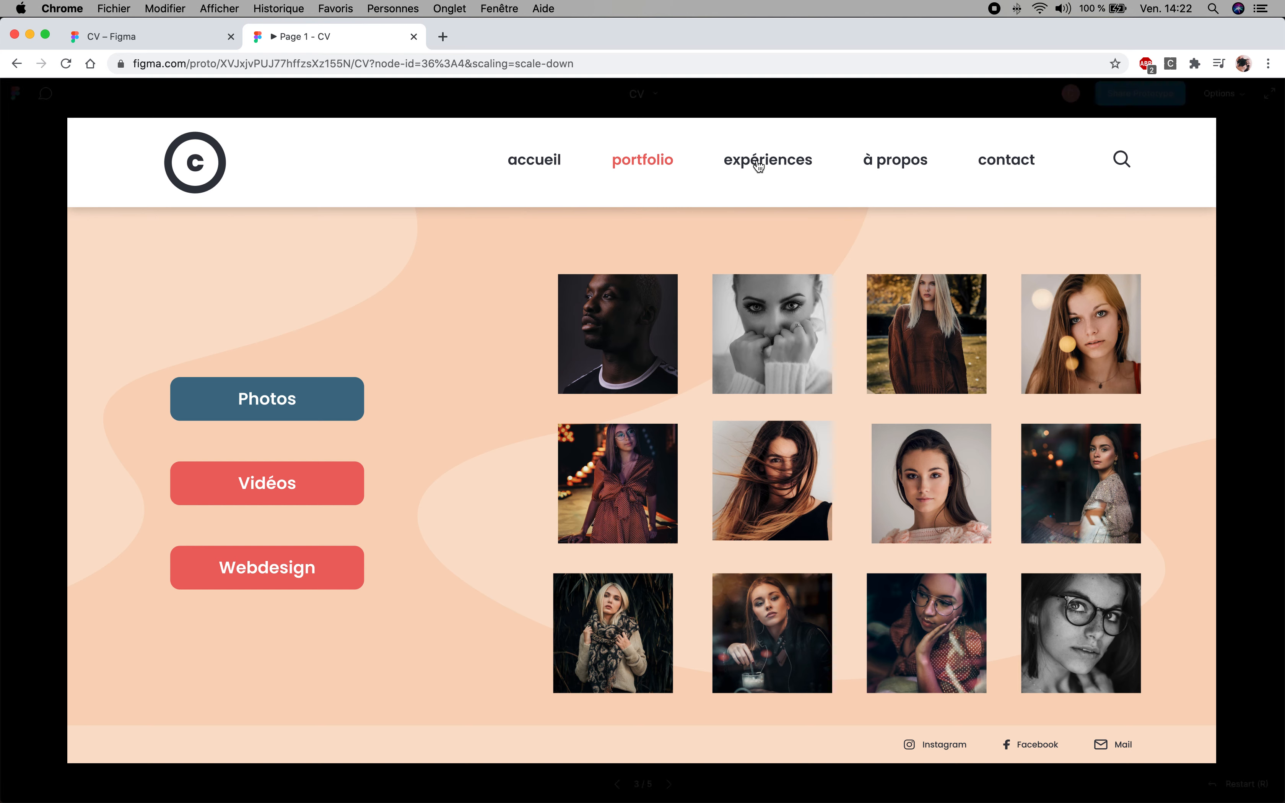
left_click(759, 165)
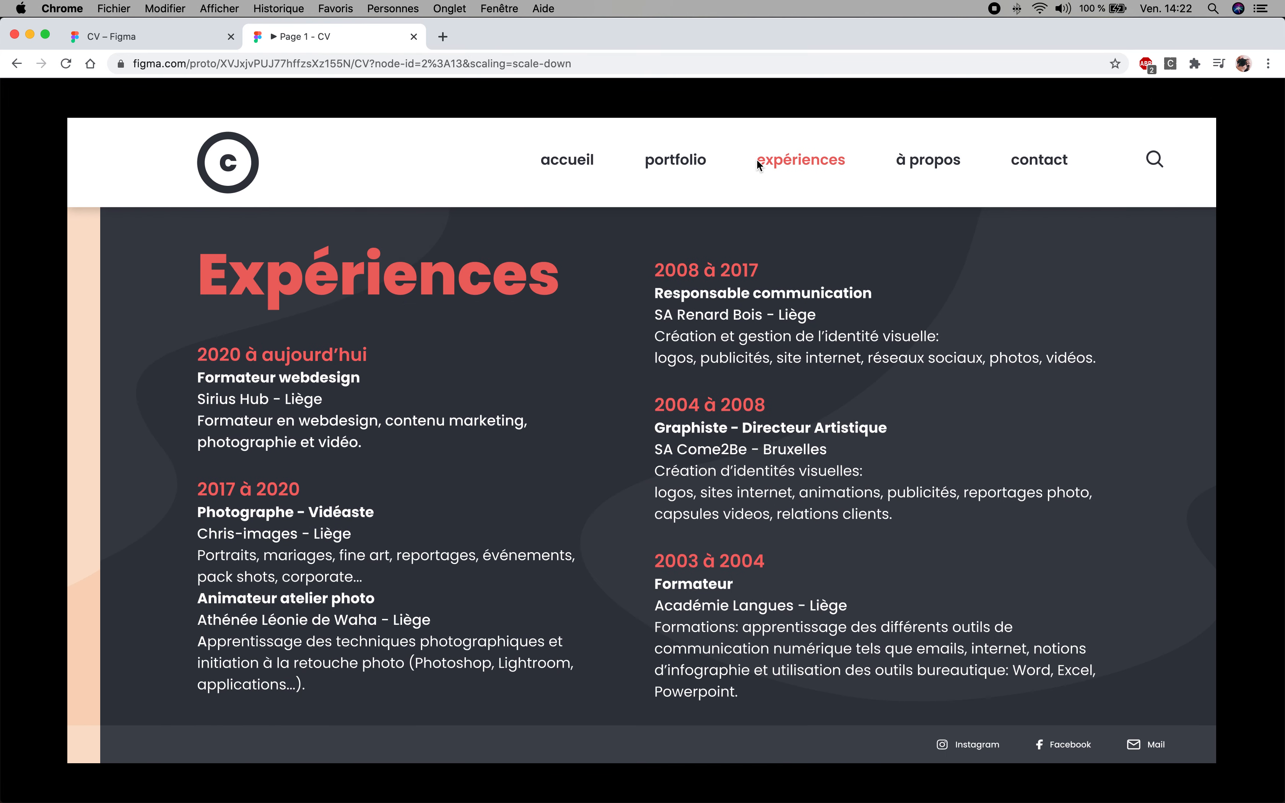
left_click(909, 163)
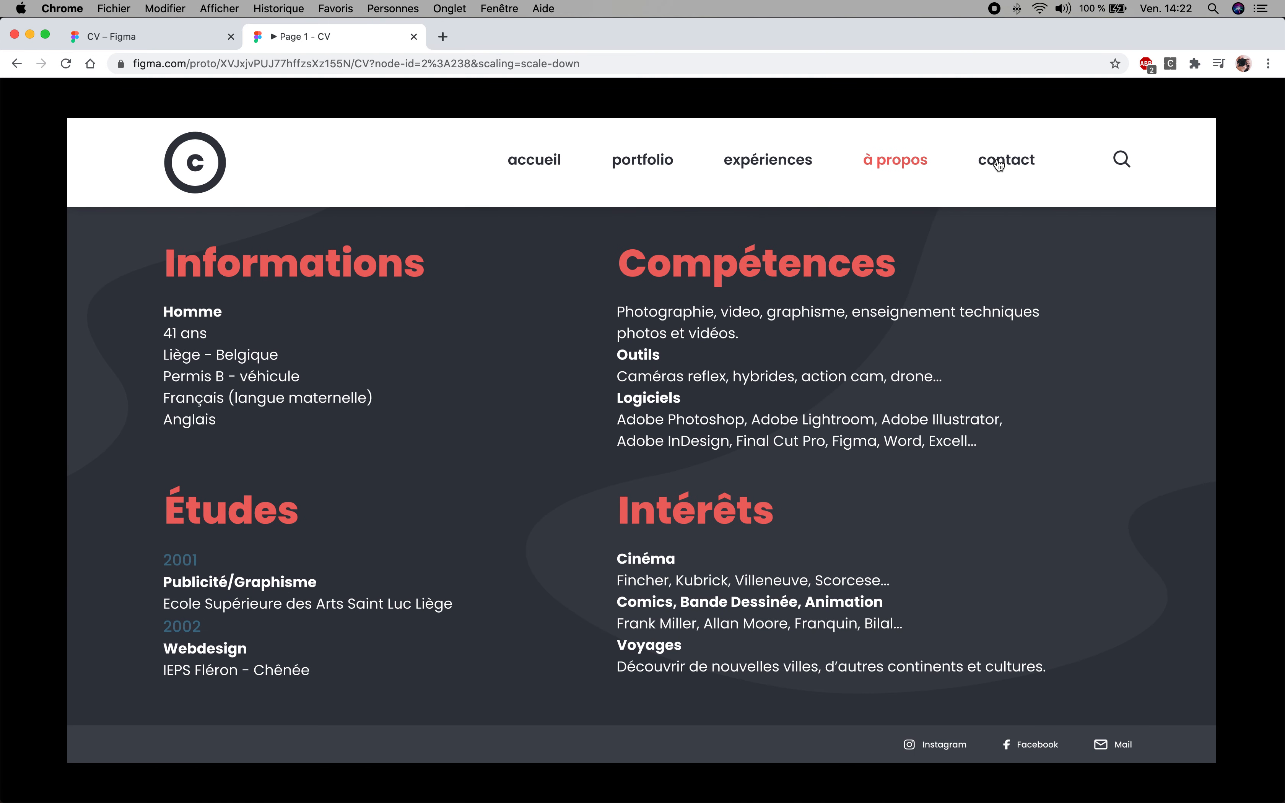
left_click(999, 164)
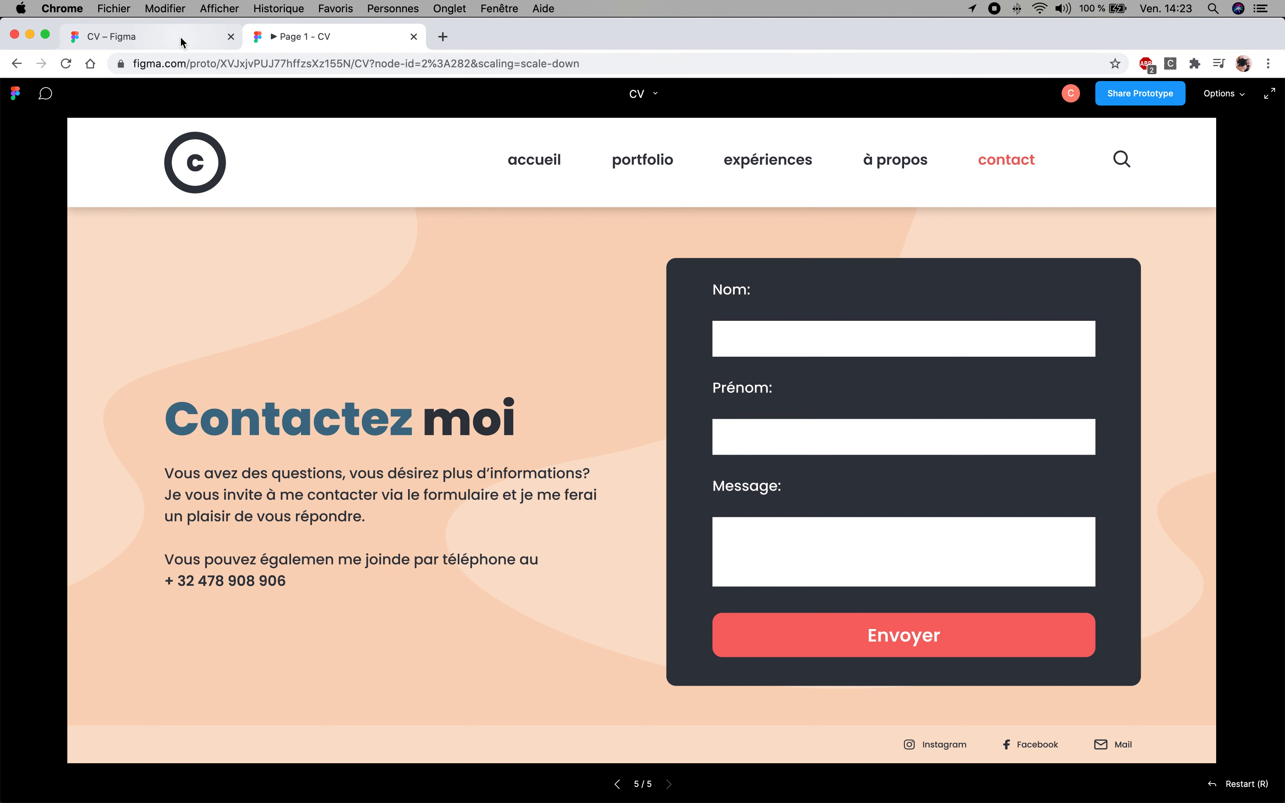
left_click(535, 160)
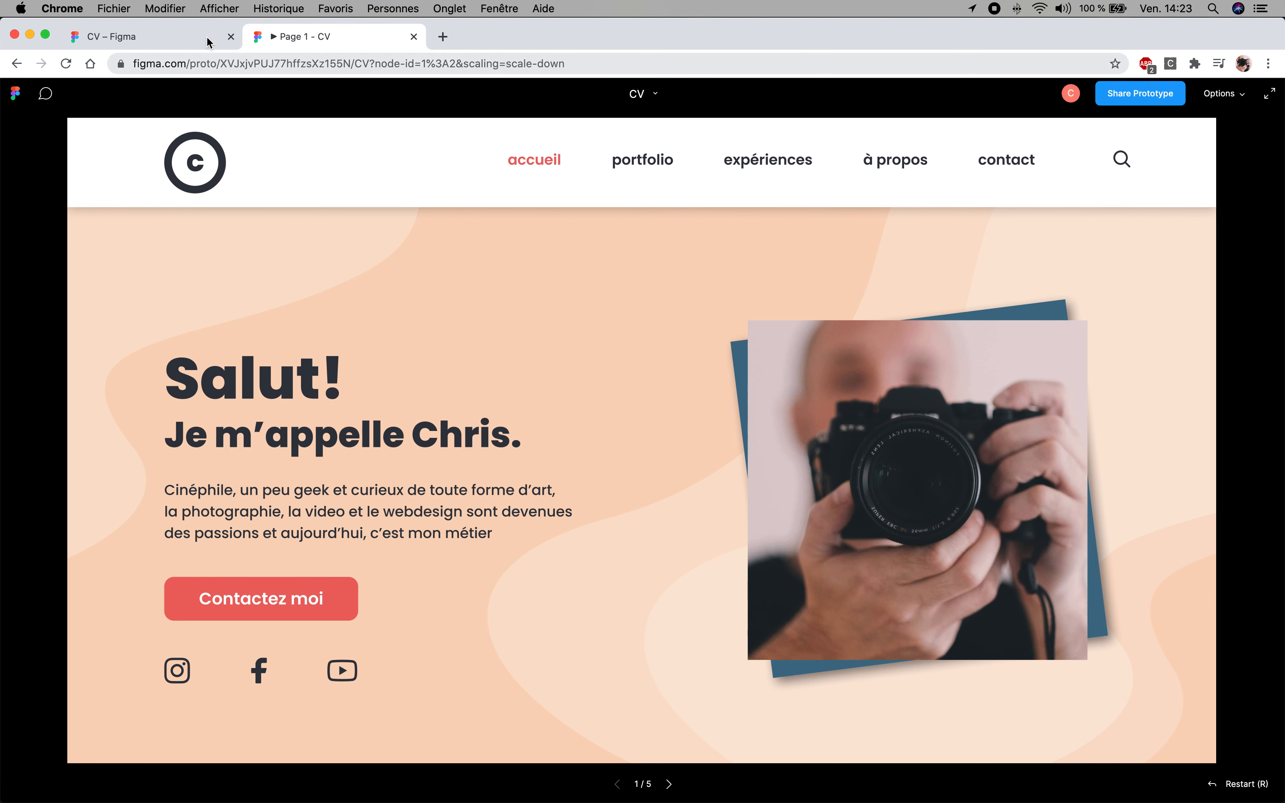
Return to the CV design file and bring the whole Acceuil frame into view
left_click(184, 36)
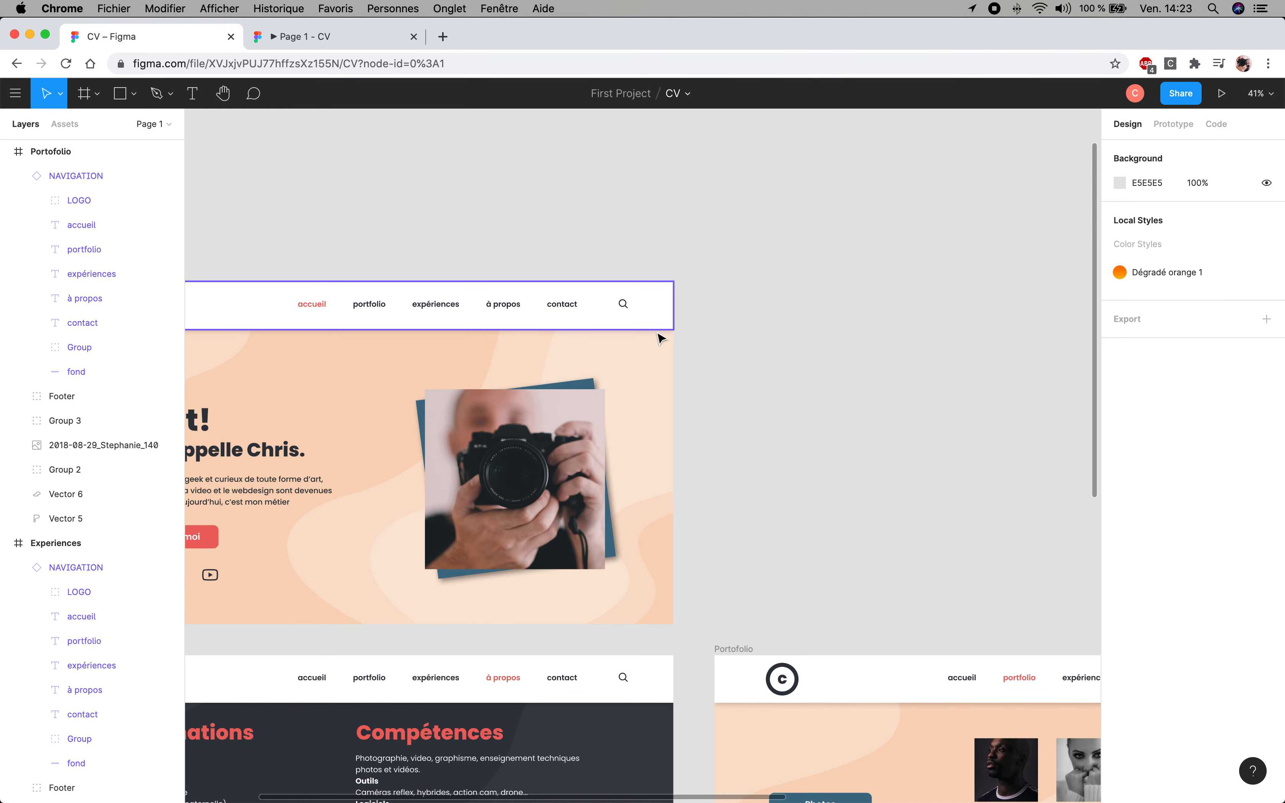
left_click_drag(502, 359, 790, 231)
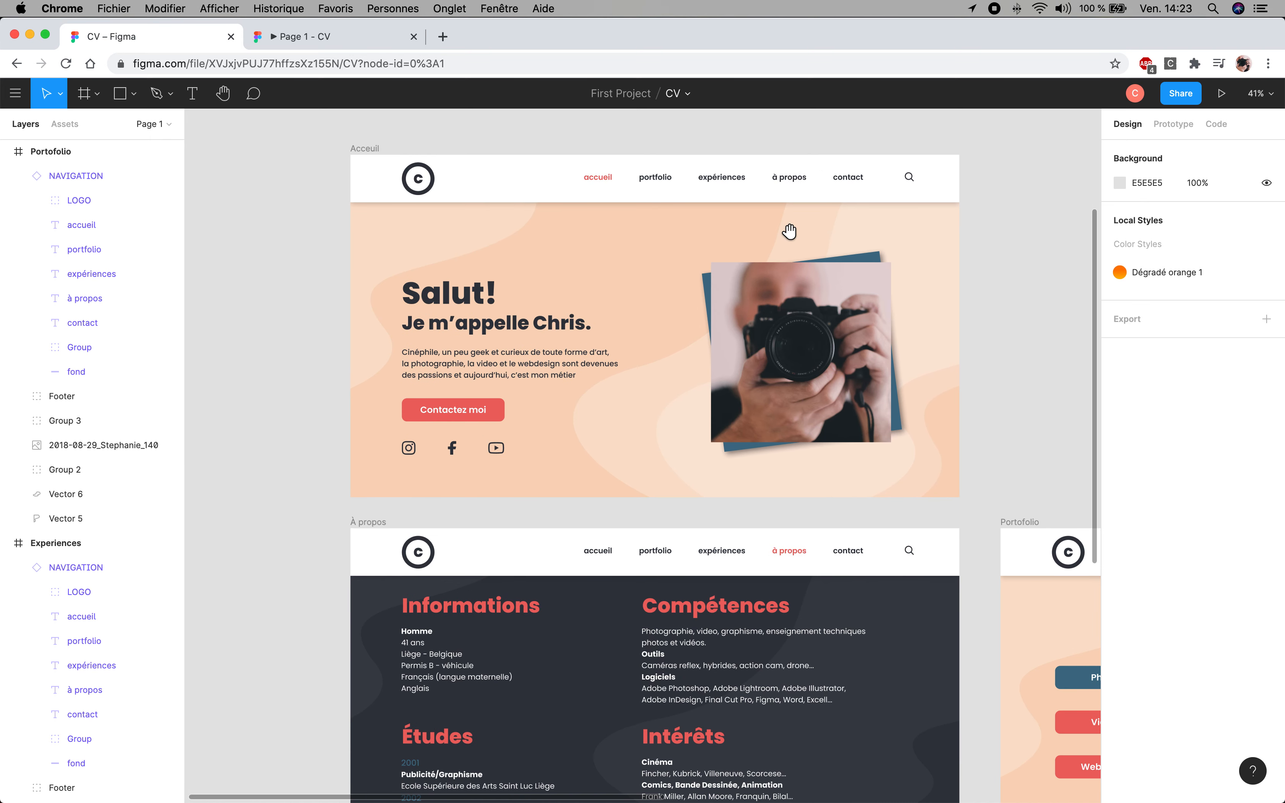
mouse_move(749, 794)
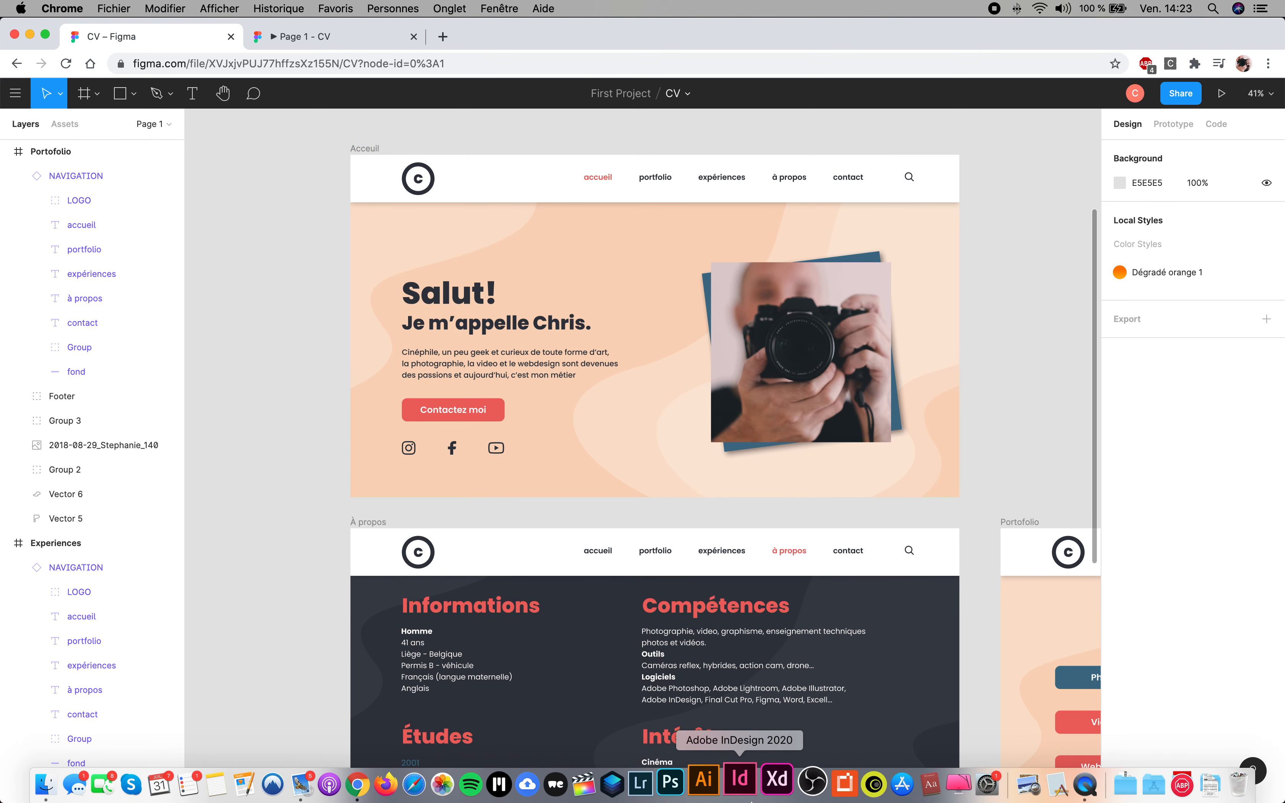